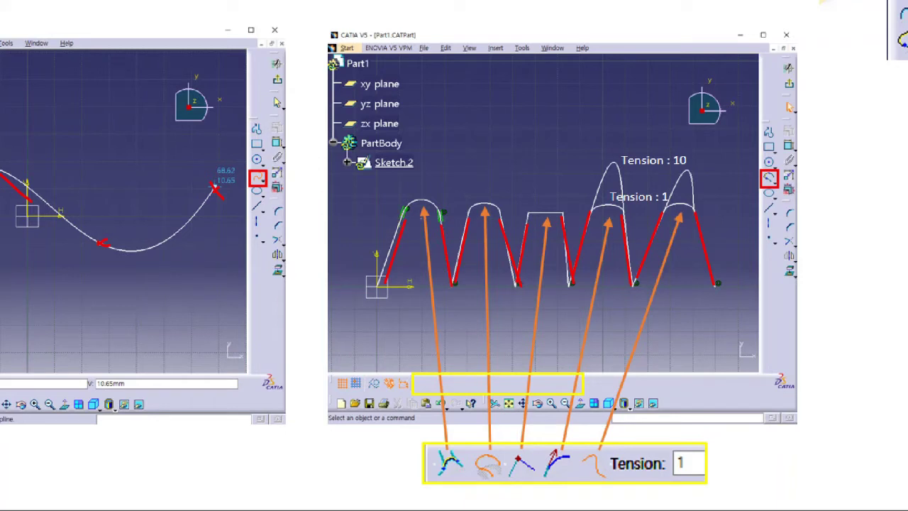
click(440, 243)
mouse_move(403, 216)
mouse_down()
mouse_move(425, 202)
mouse_move(442, 217)
mouse_up()
mouse_move(527, 215)
mouse_down()
mouse_move(560, 214)
mouse_move(527, 222)
mouse_move(565, 220)
mouse_up()
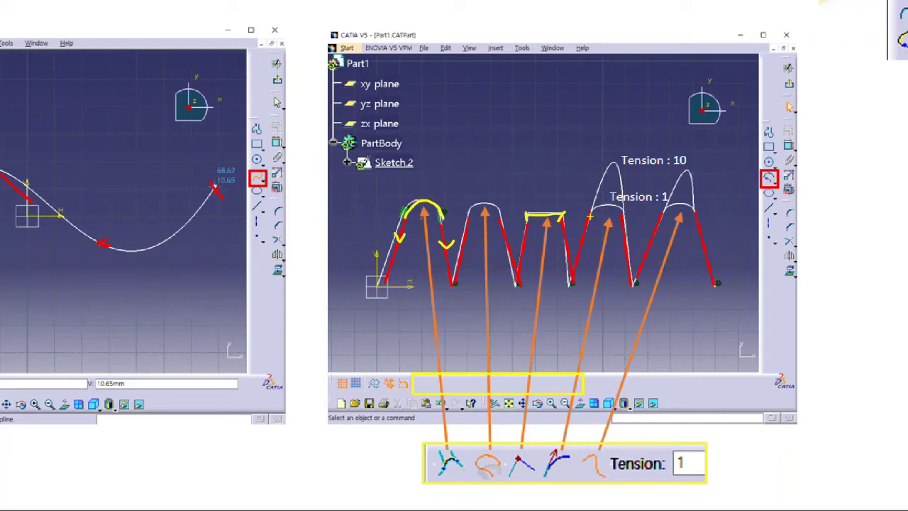
mouse_move(590, 214)
mouse_down()
mouse_move(601, 202)
mouse_move(624, 213)
mouse_move(589, 220)
mouse_move(613, 160)
mouse_move(627, 217)
mouse_up()
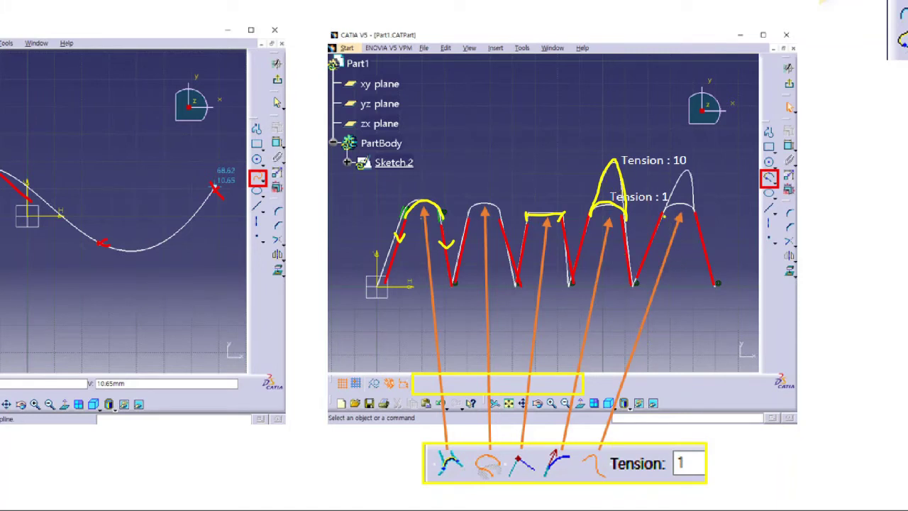
mouse_move(656, 213)
mouse_down()
mouse_move(697, 210)
mouse_move(677, 209)
mouse_move(679, 175)
mouse_move(696, 217)
mouse_up()
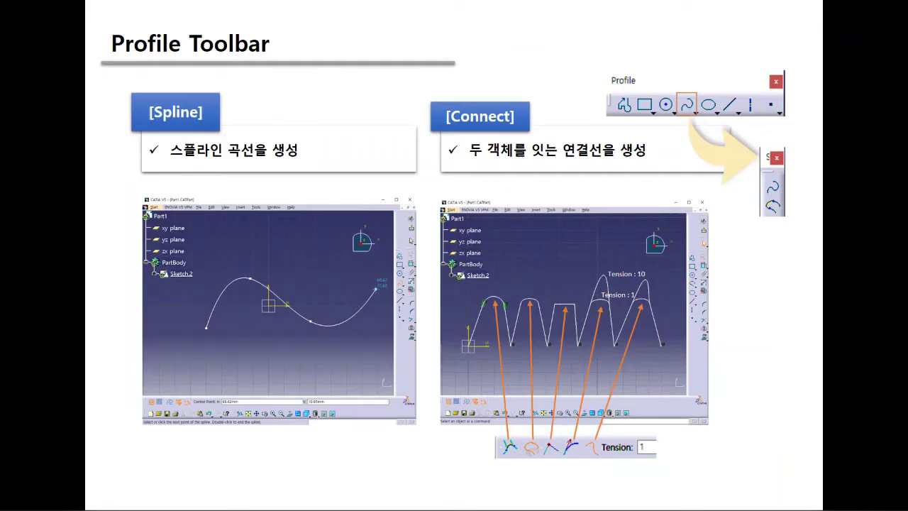
key(Right)
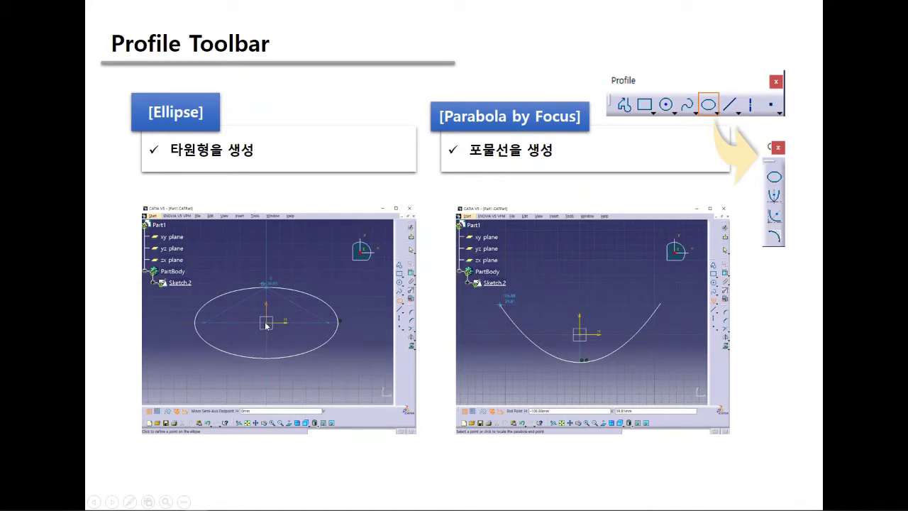
ctrl+scroll(262, 323, up, 3)
key(Right)
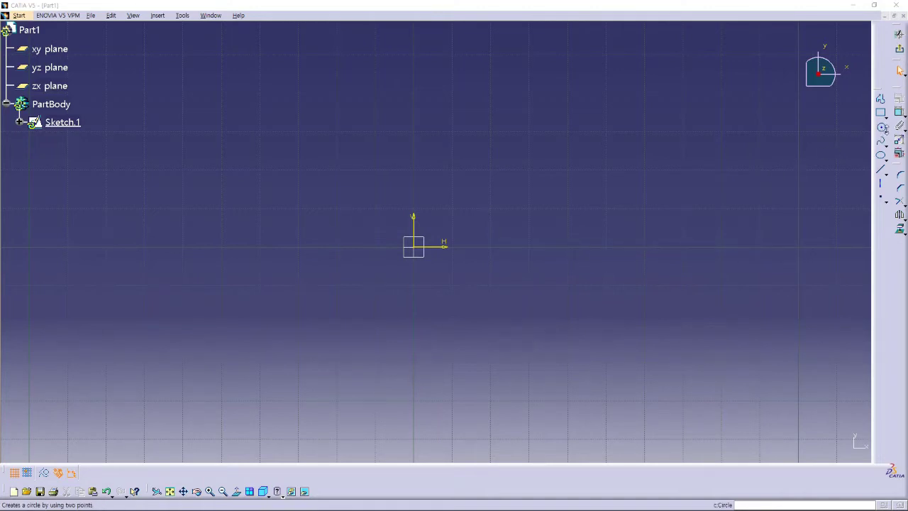
Undock the set of circle tools and sketch a circle about 73 mm in diameter centred on the sketch origin.
click(884, 131)
drag(808, 137, 743, 123)
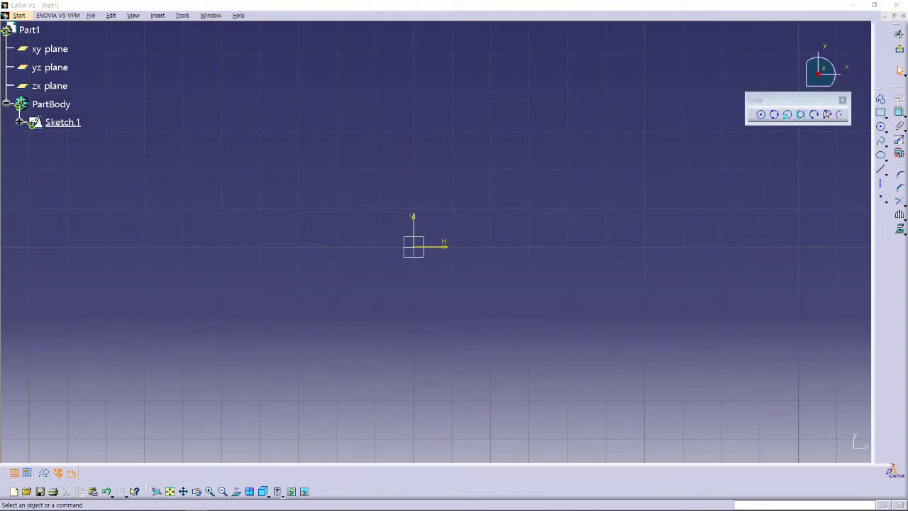
click(761, 116)
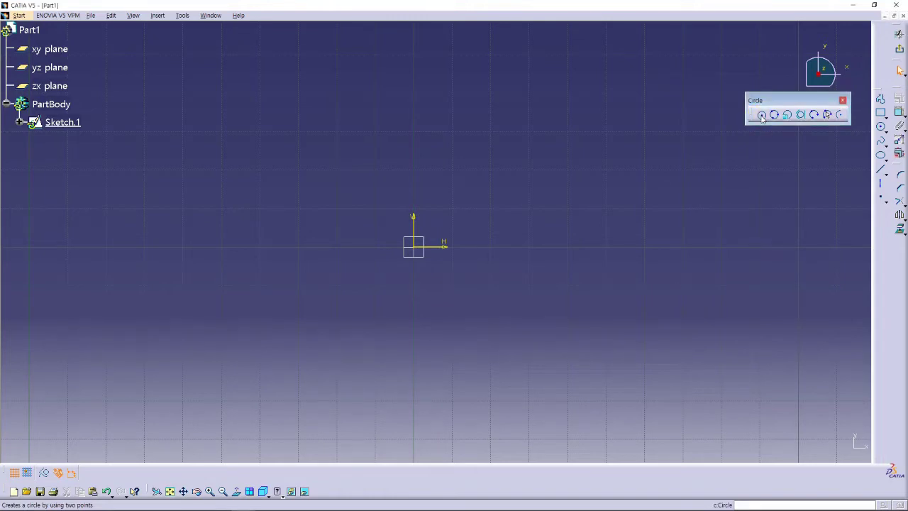
click(761, 116)
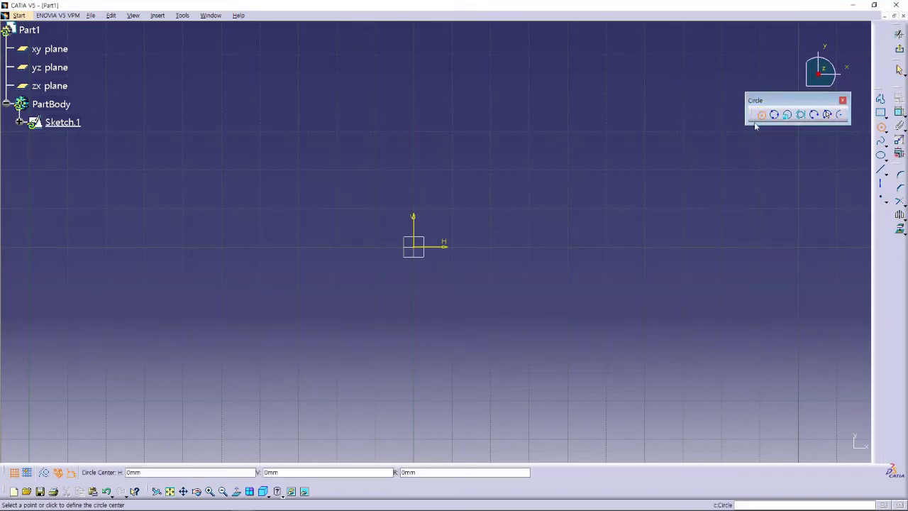
click(419, 249)
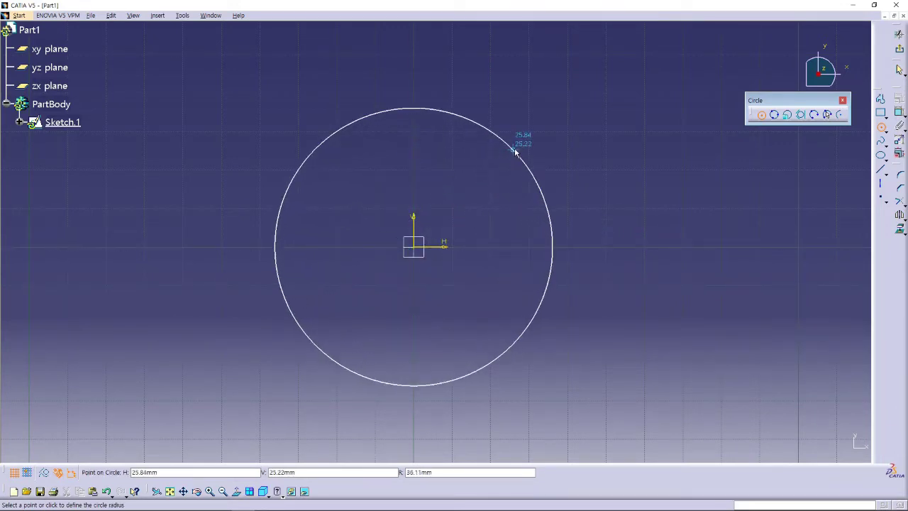
click(517, 150)
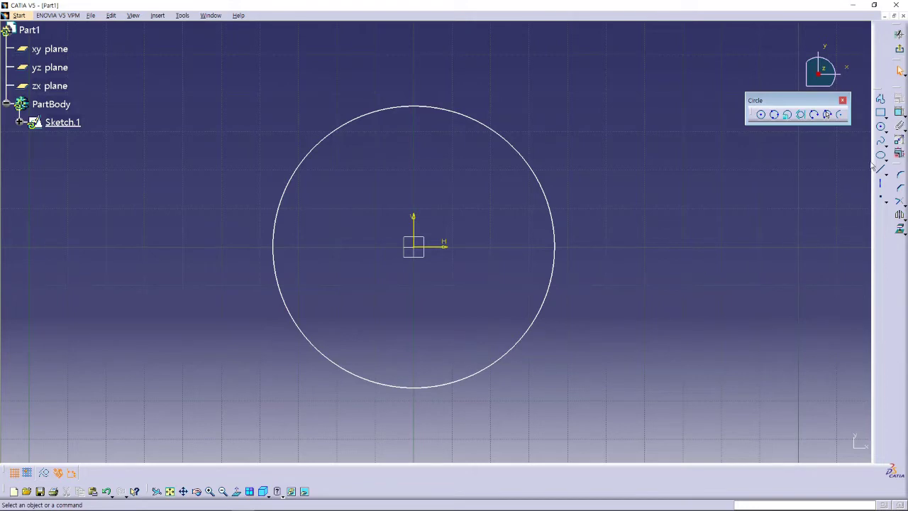
Add a diameter dimension to the circle centred on the origin, placing it outside the circle.
click(899, 114)
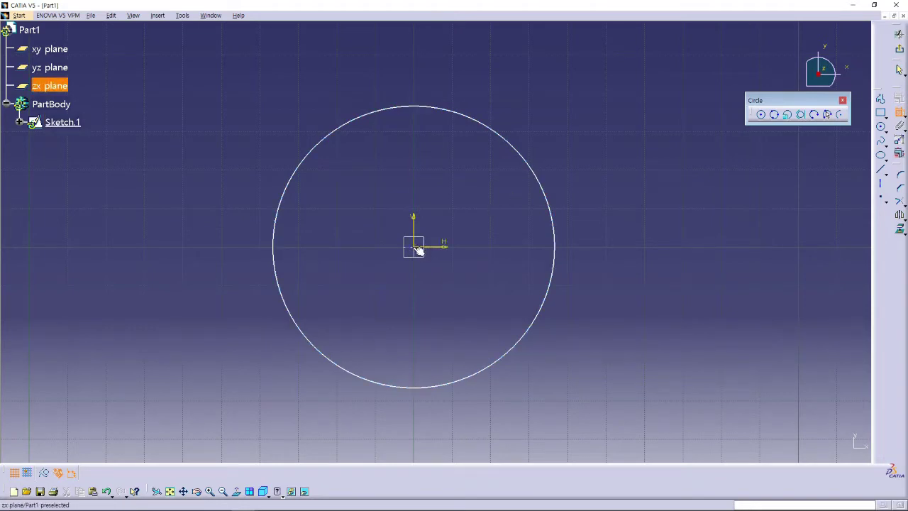
click(538, 175)
click(569, 128)
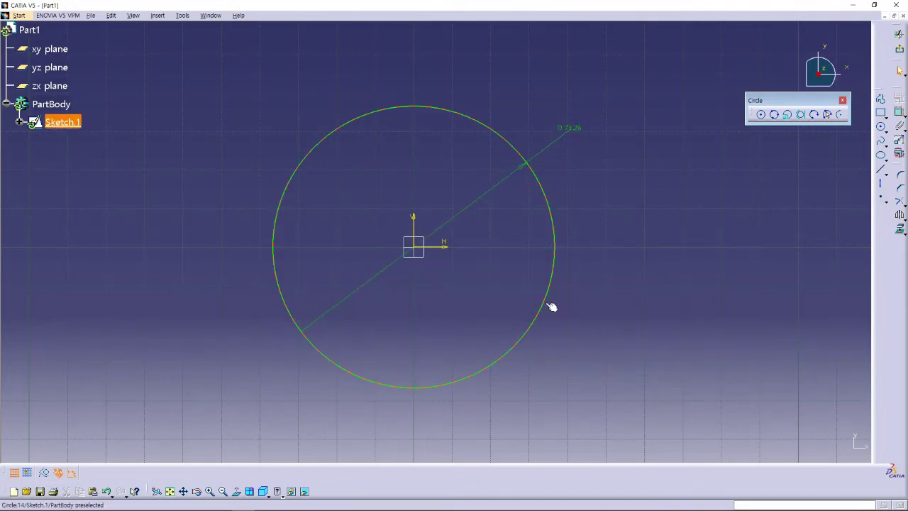
double_click(573, 129)
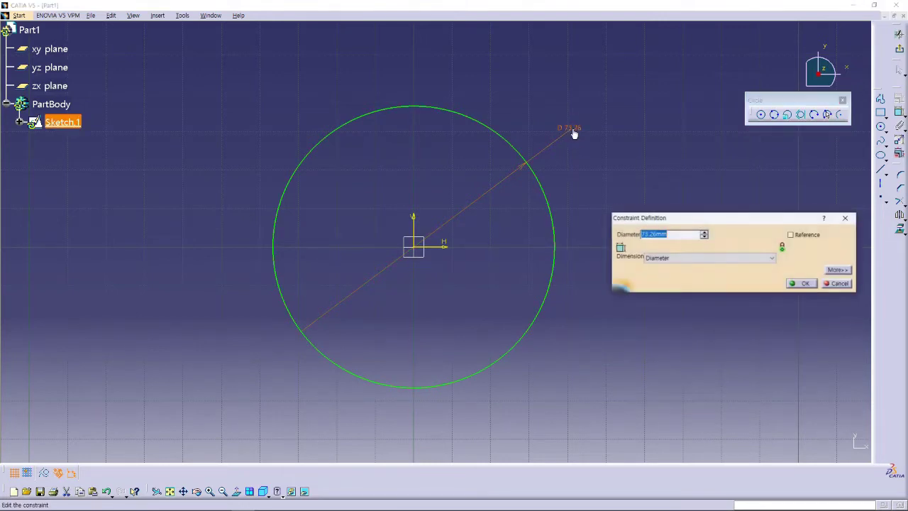
key(End)
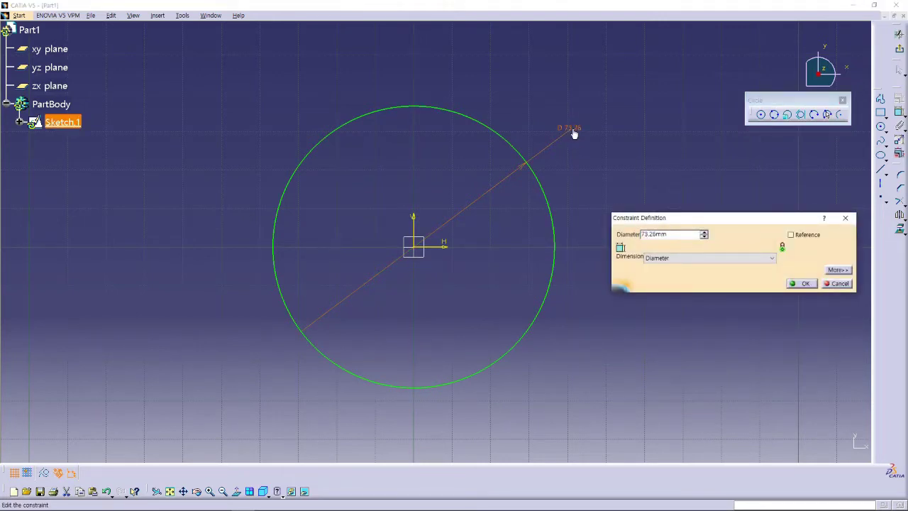
key(Return)
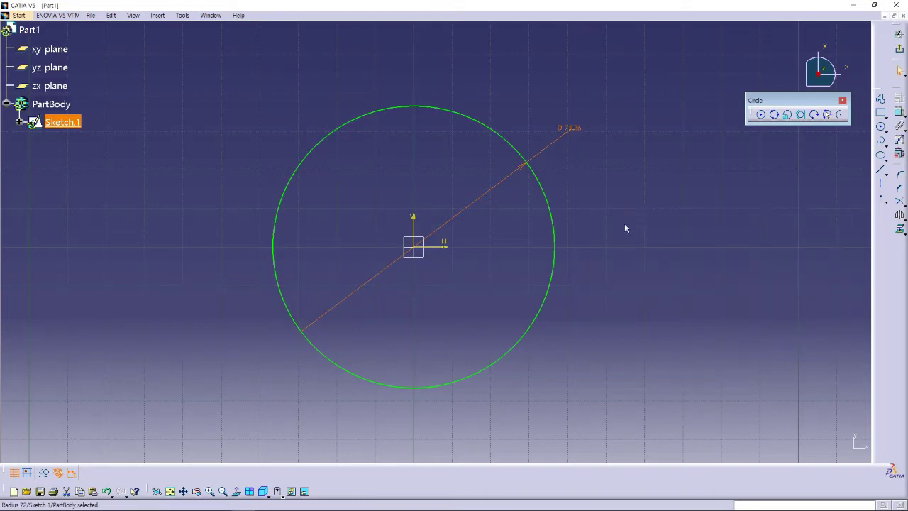
Set the circle's diameter to 60 mm.
double_click(568, 126)
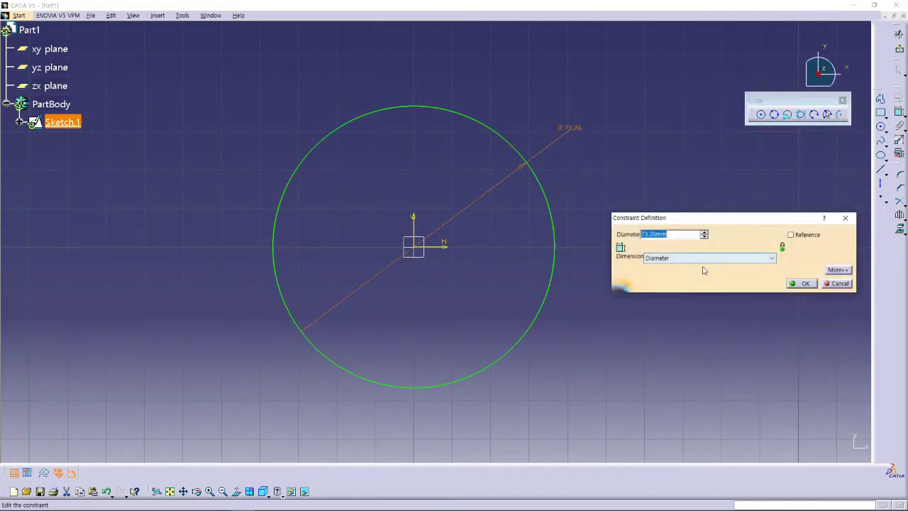
key(End)
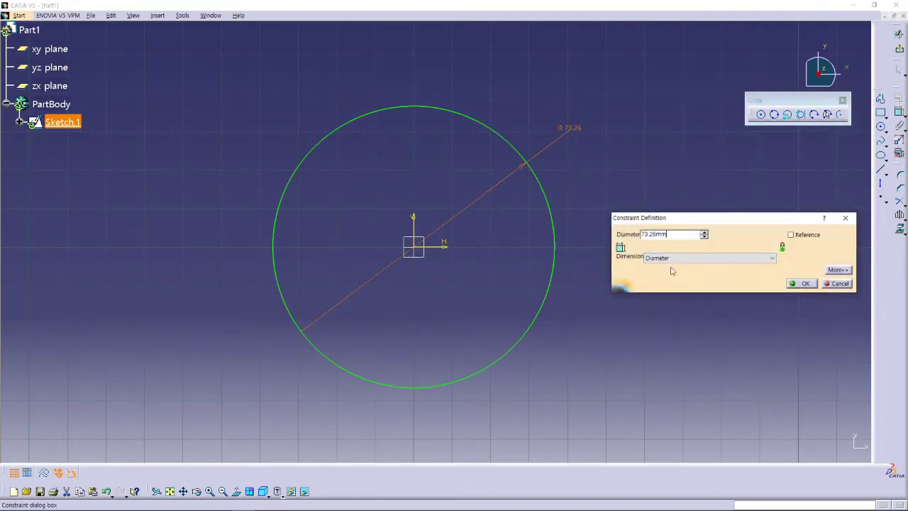
key(shift+Home)
text(60)
click(806, 284)
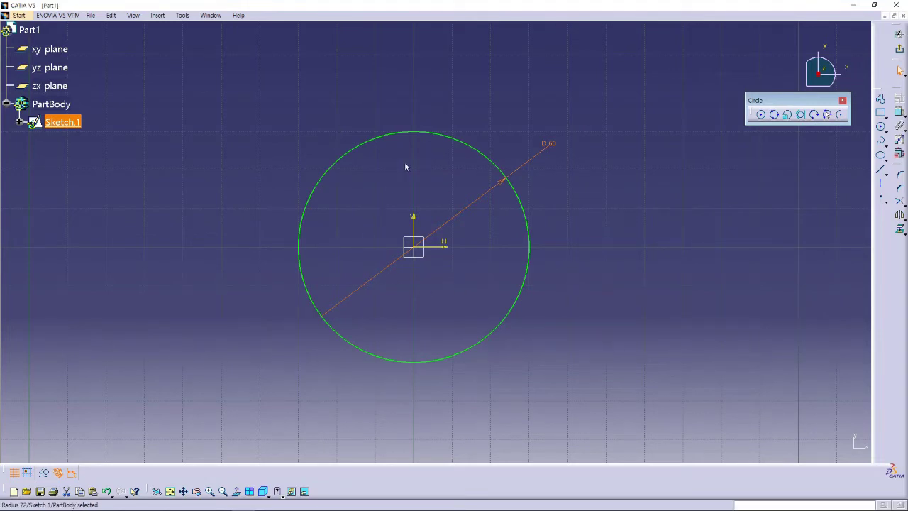
click(598, 307)
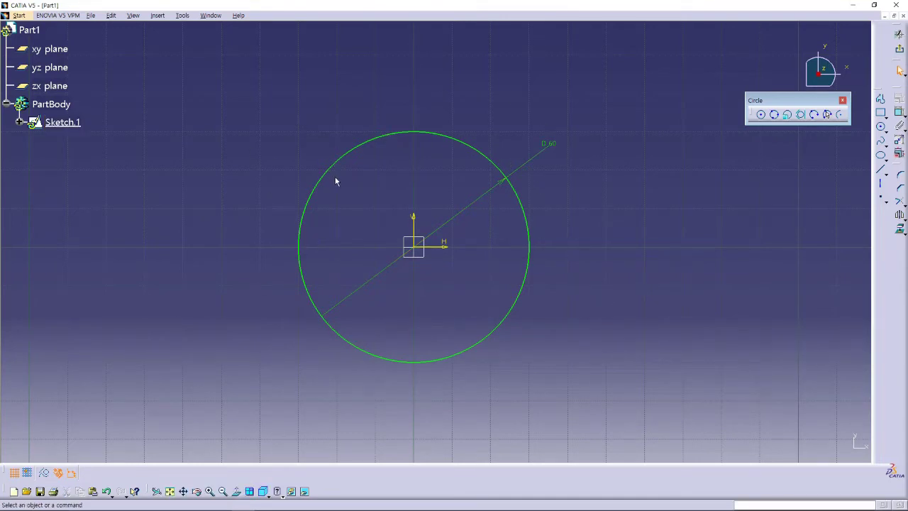
Delete the 60 mm circle and sketch a three-point circle around the origin with a radius of about 38 mm.
click(363, 148)
key(Delete)
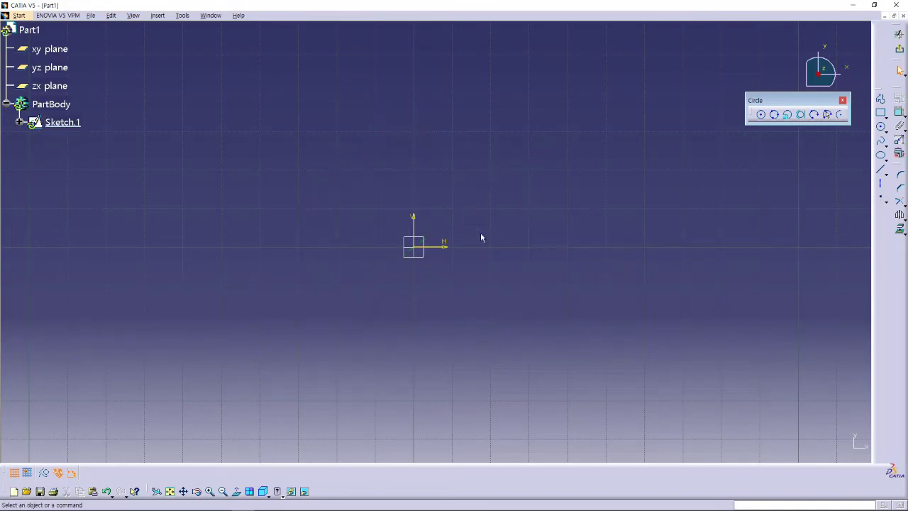
click(776, 115)
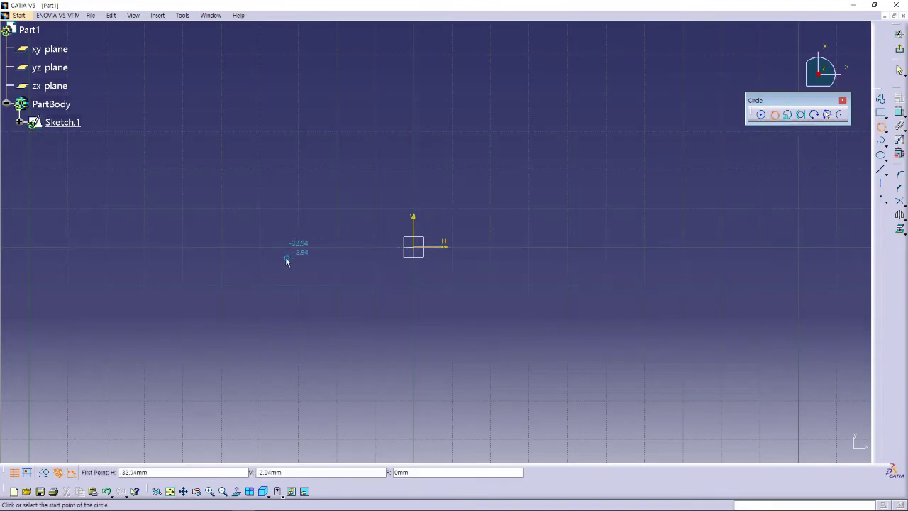
click(256, 254)
click(361, 121)
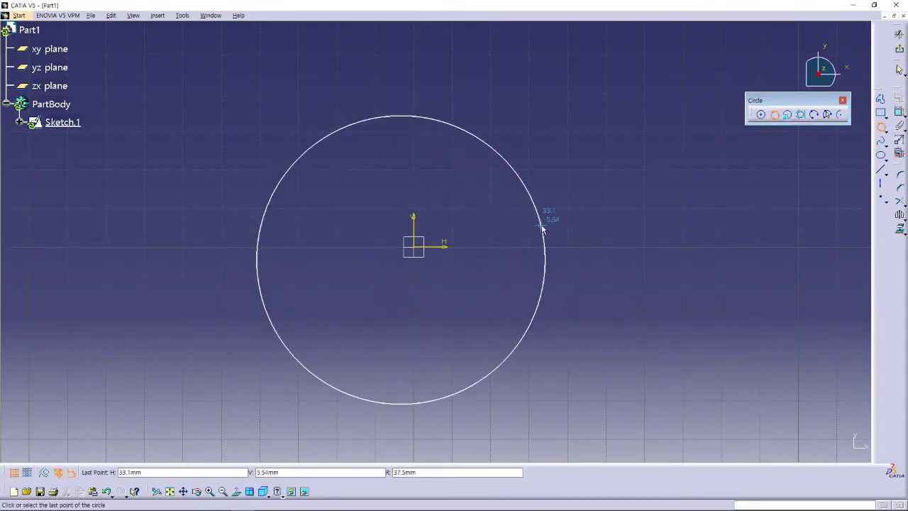
click(539, 310)
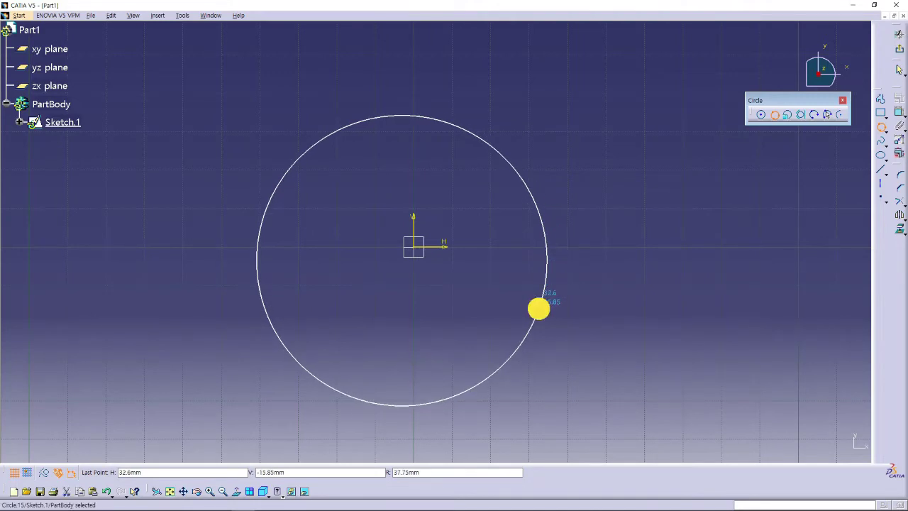
Dimension the three-point circle's diameter and move its centre about 15 mm away from the origin, down and to the right.
click(682, 361)
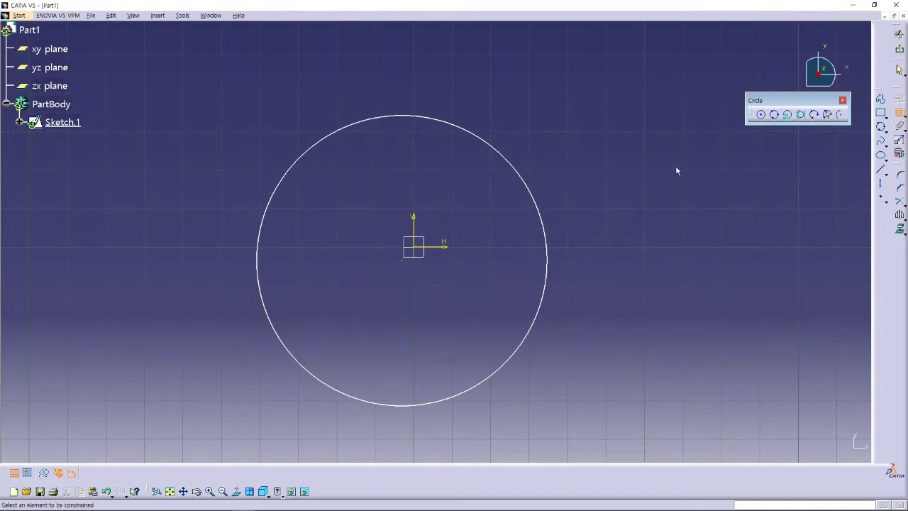
click(523, 175)
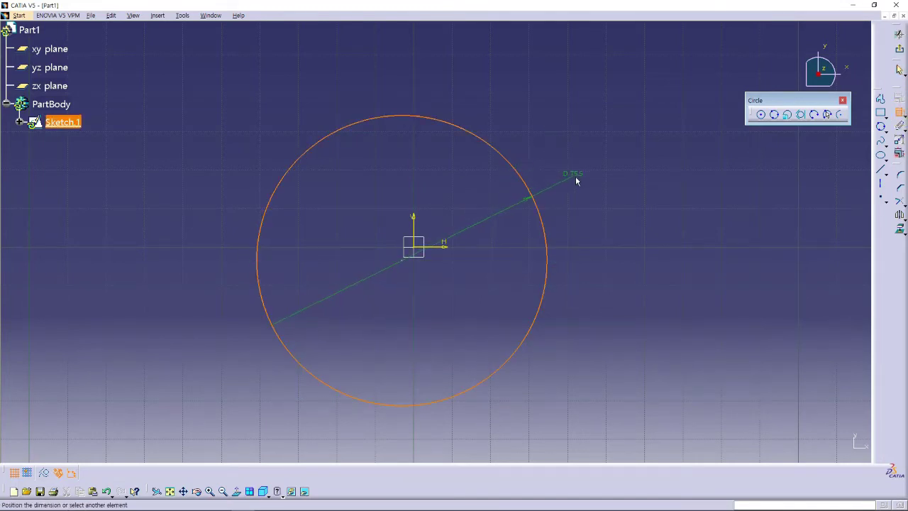
click(575, 178)
click(687, 300)
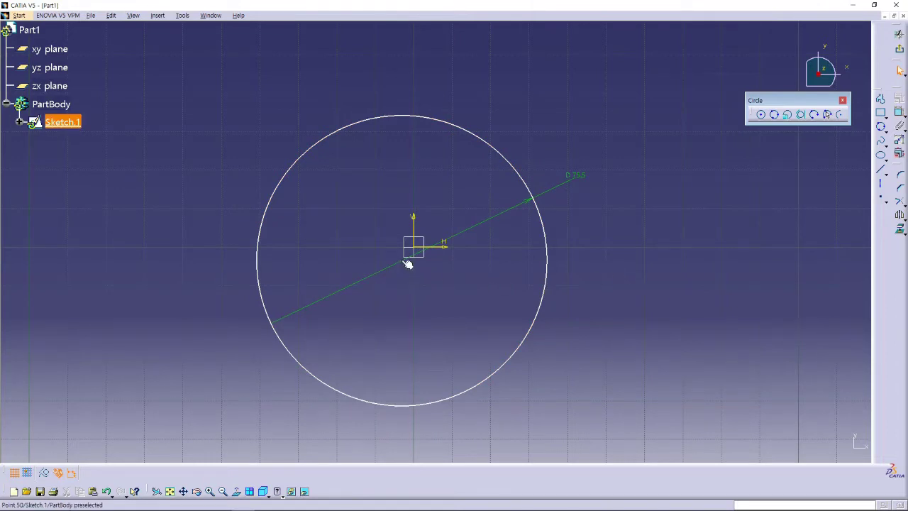
mouse_move(408, 264)
mouse_down()
mouse_move(393, 237)
mouse_move(397, 192)
mouse_move(474, 205)
mouse_move(453, 286)
mouse_move(361, 249)
mouse_move(486, 213)
mouse_move(454, 291)
mouse_up()
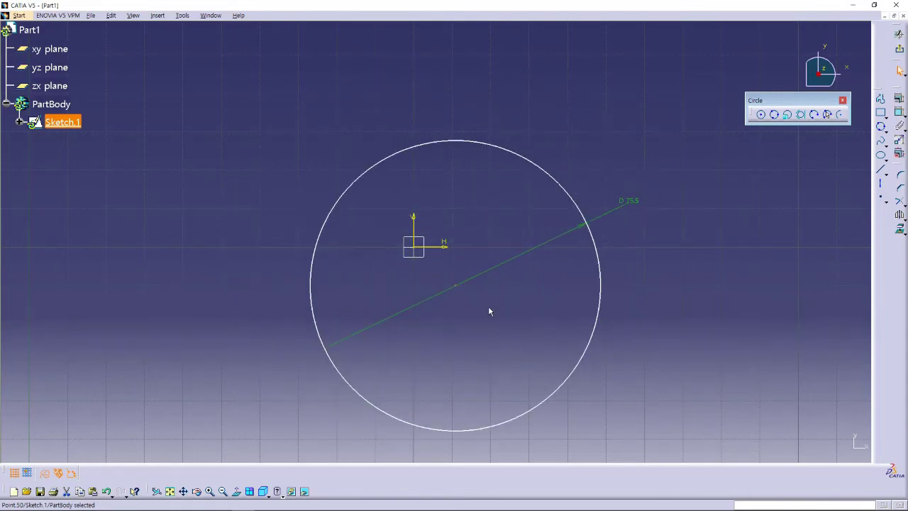
click(489, 310)
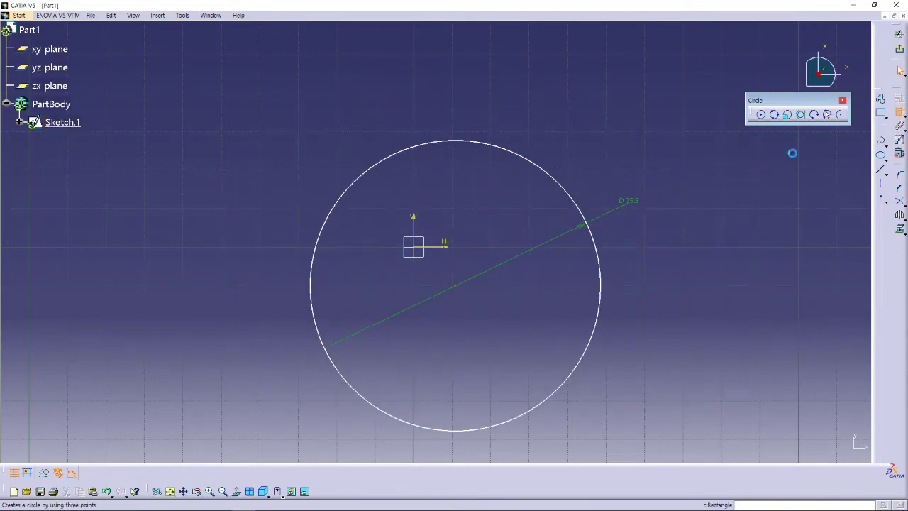
Dimension the distance between the sketch origin and the circle's centre and set it to 0 mm.
click(417, 258)
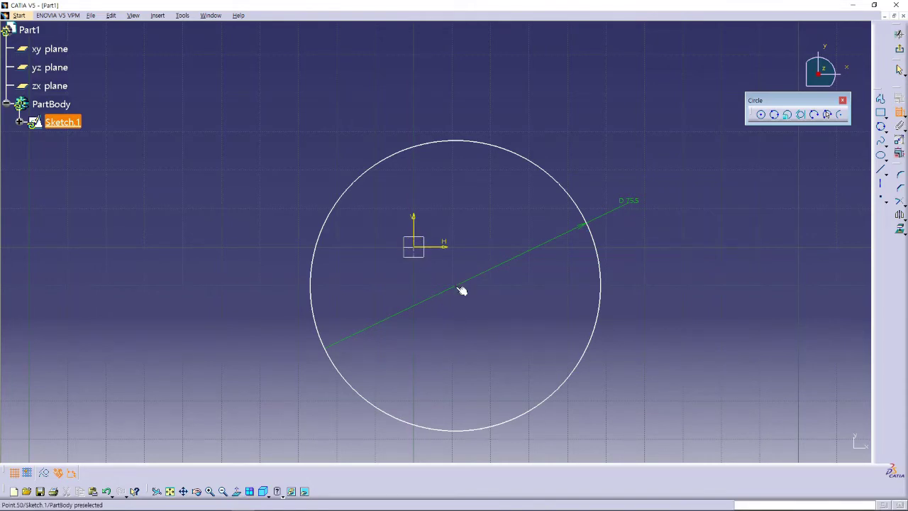
click(457, 286)
click(481, 226)
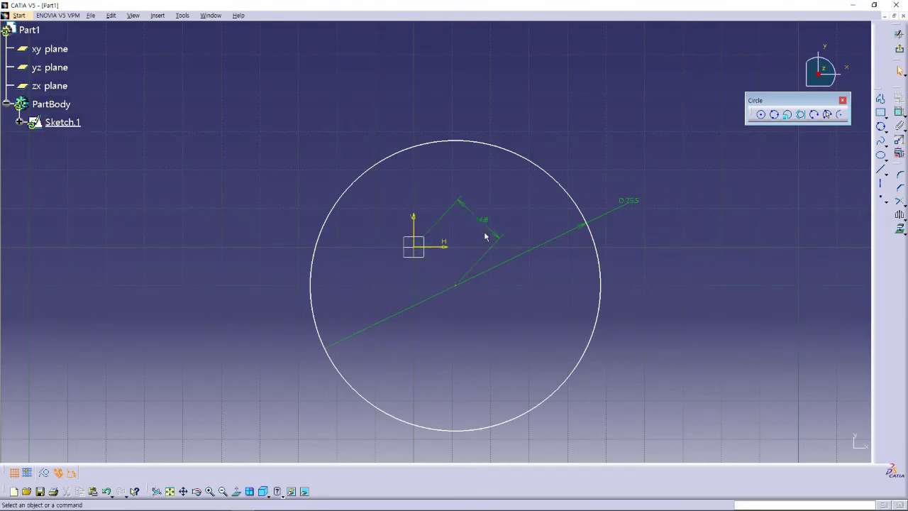
double_click(483, 220)
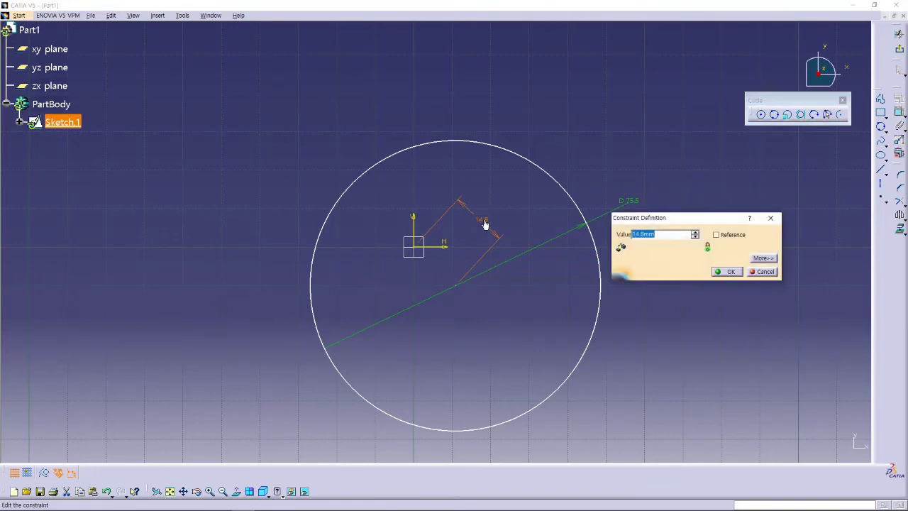
text(0)
key(Return)
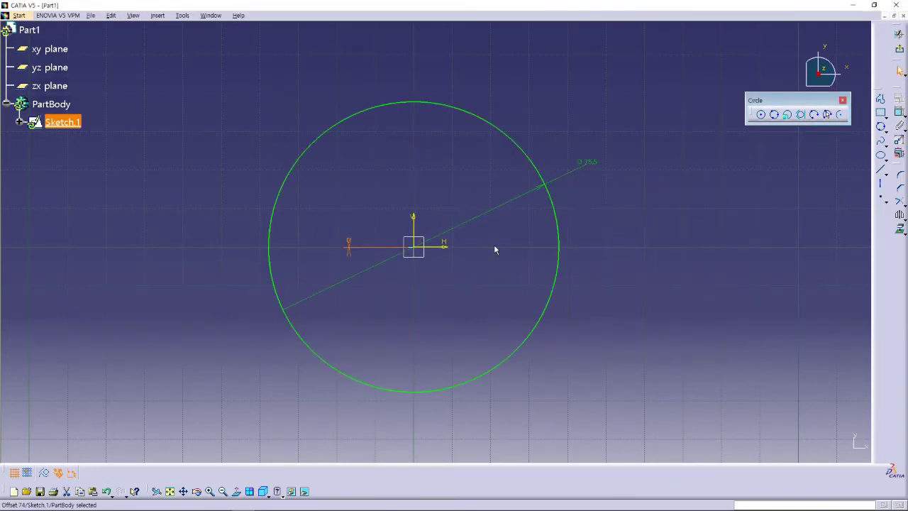
Undo the zero offset and delete the distance dimension between the origin and the circle's centre.
key(ctrl+z)
click(515, 286)
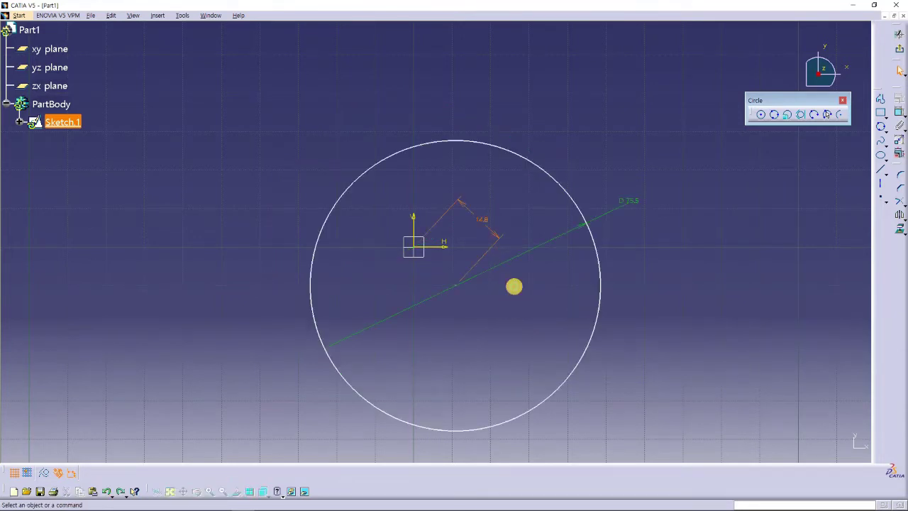
click(489, 229)
key(Delete)
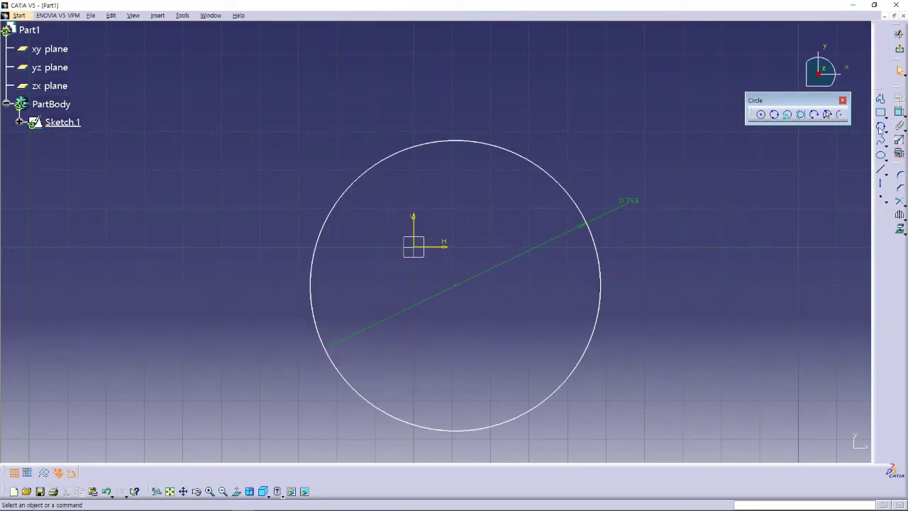
Dimension the circle centre's horizontal distance from the V axis and its vertical distance from the H axis.
click(900, 112)
click(415, 219)
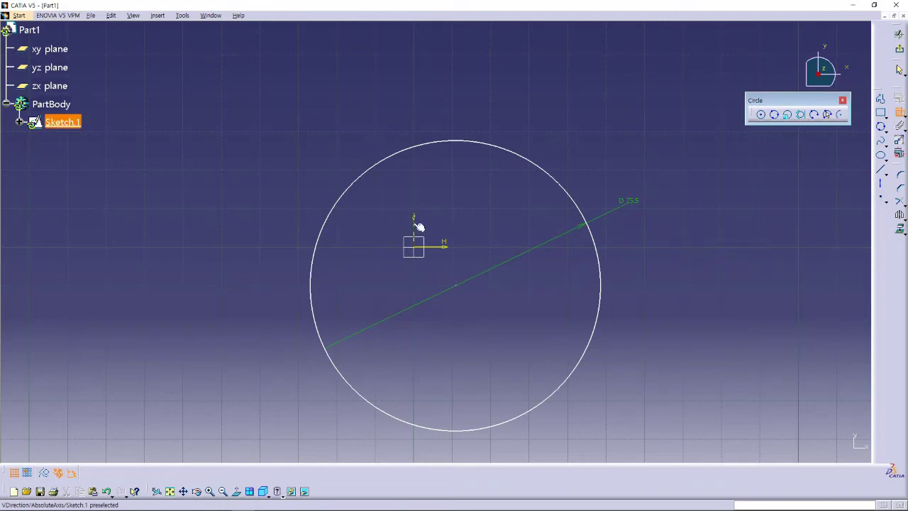
click(456, 285)
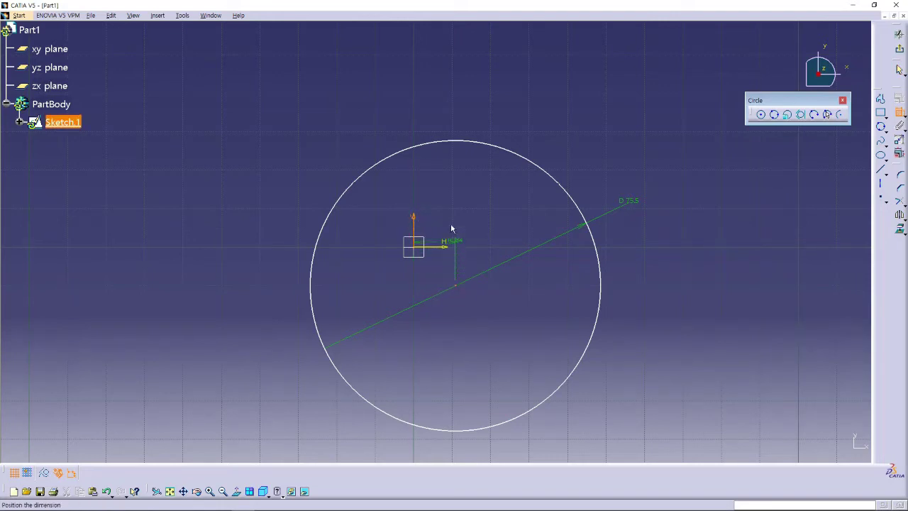
click(458, 172)
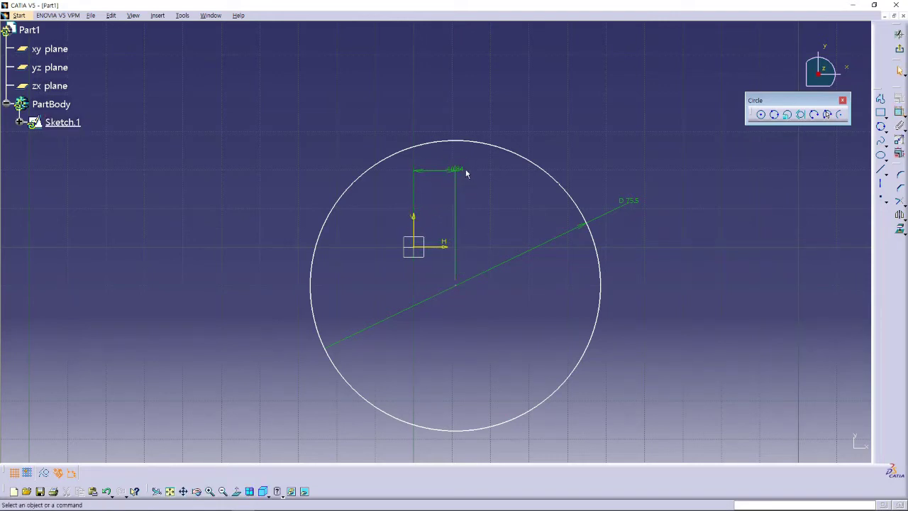
click(900, 113)
click(437, 247)
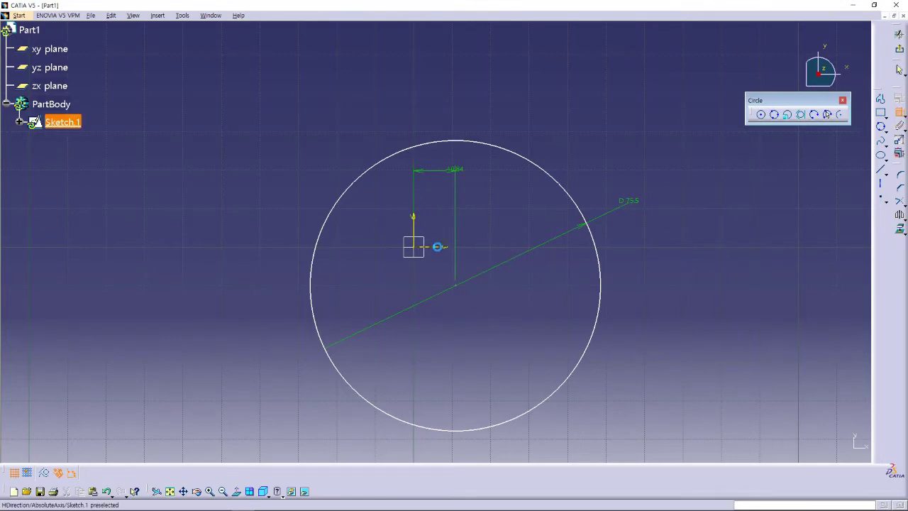
click(459, 287)
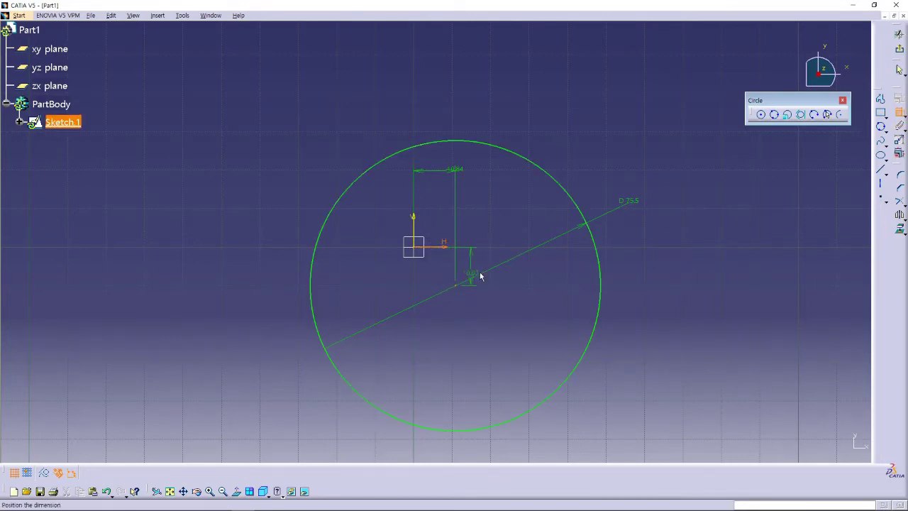
click(519, 276)
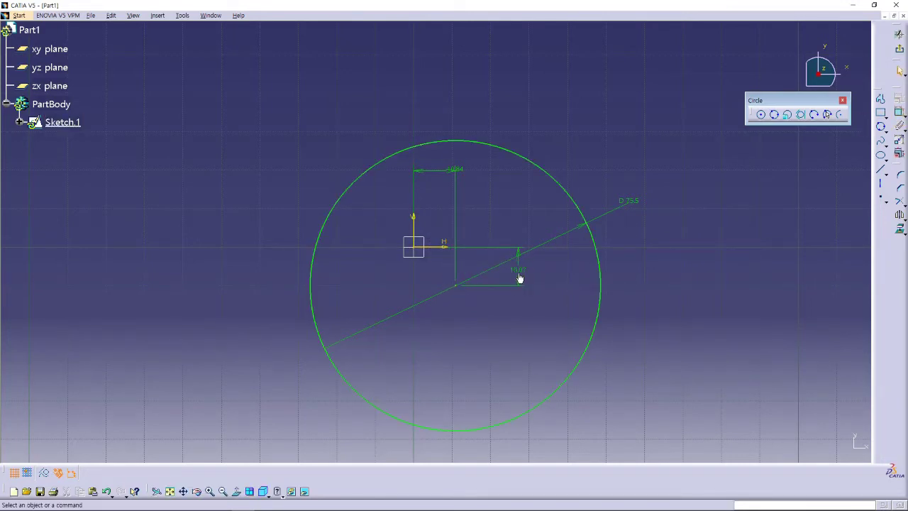
Set the circle centre's vertical offset to 10 mm and its horizontal offset to 5 mm.
double_click(520, 276)
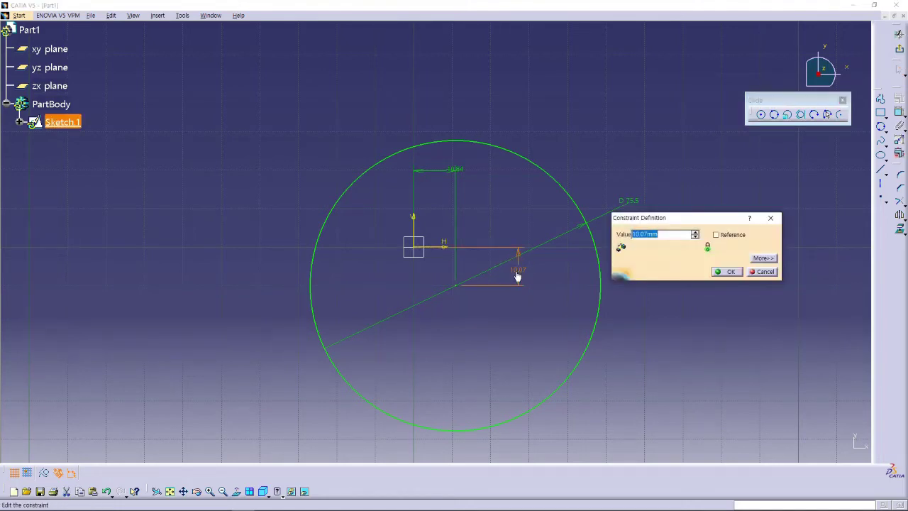
text(10)
key(Return)
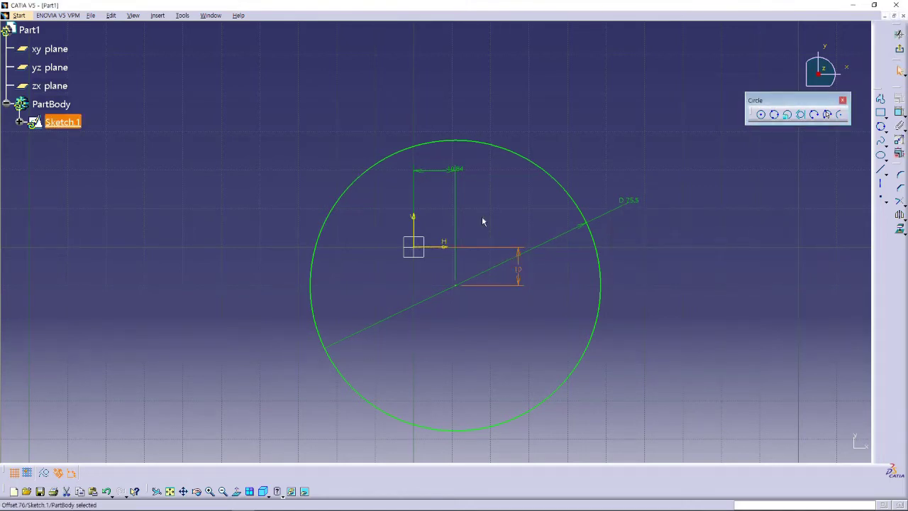
double_click(448, 168)
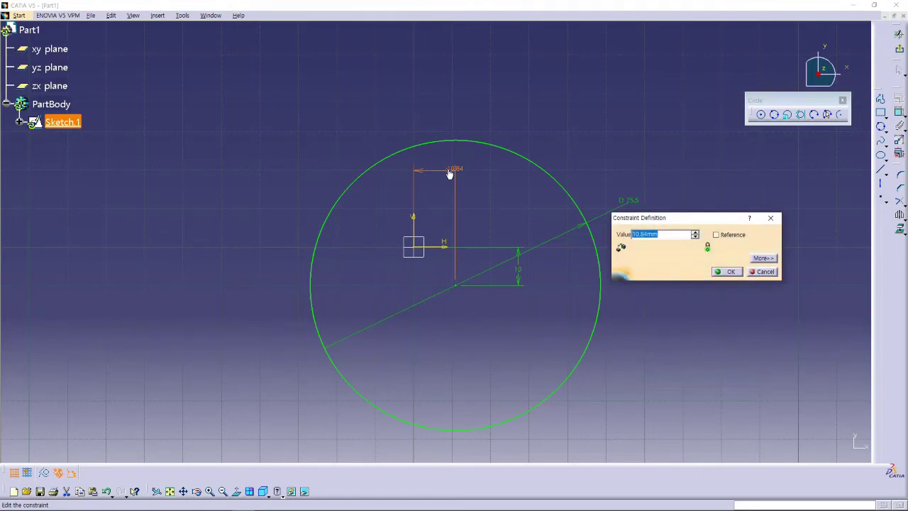
text(5)
click(727, 271)
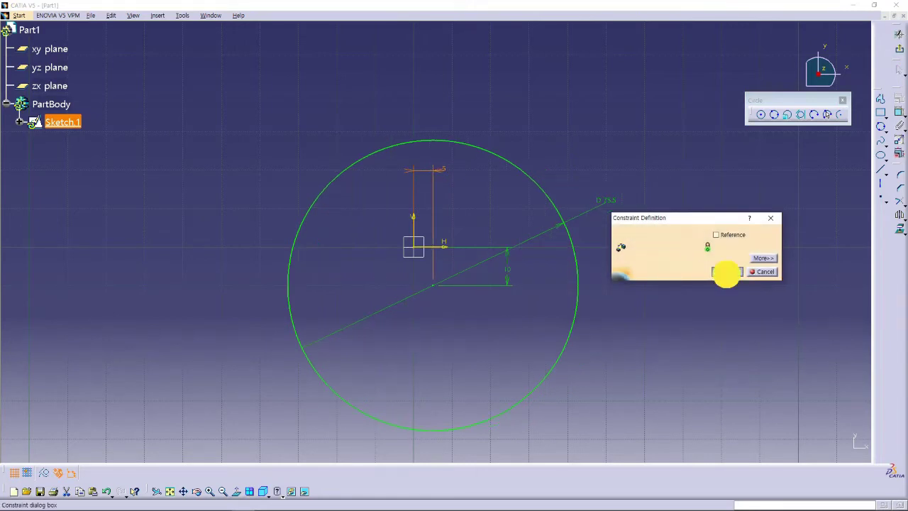
click(687, 311)
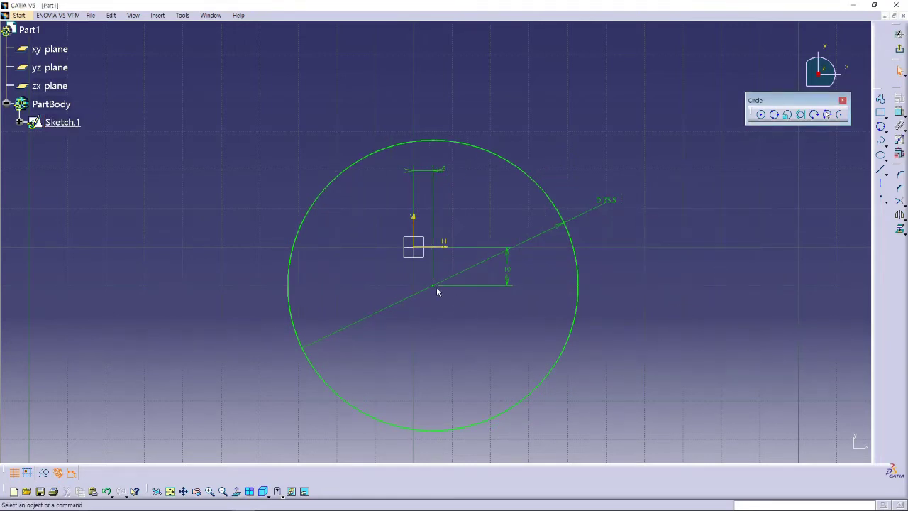
Set the circle's diameter to 60 mm.
double_click(614, 205)
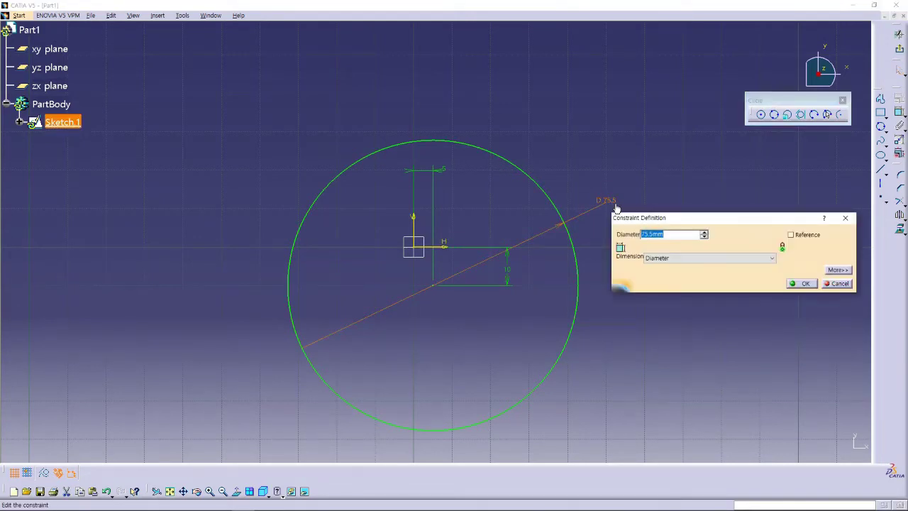
text(60)
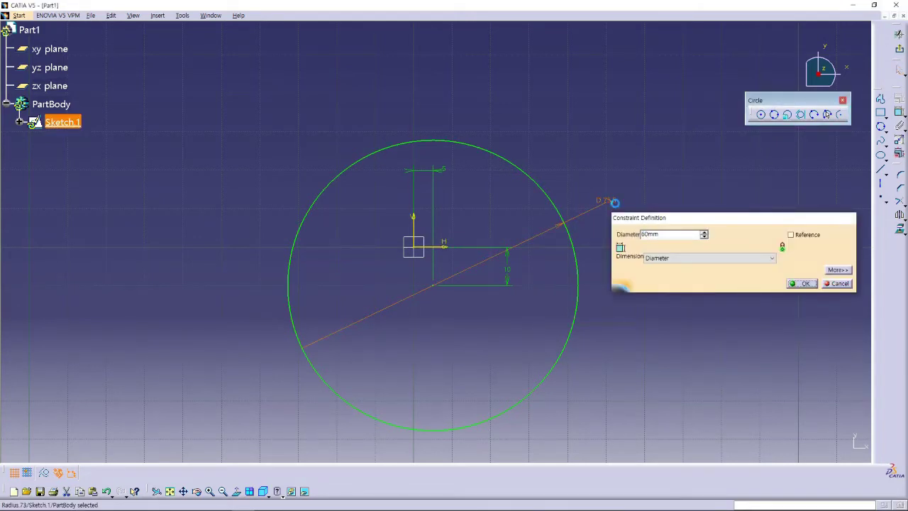
key(Return)
mouse_move(612, 331)
middle_down()
mouse_move(582, 277)
mouse_move(574, 282)
middle_up()
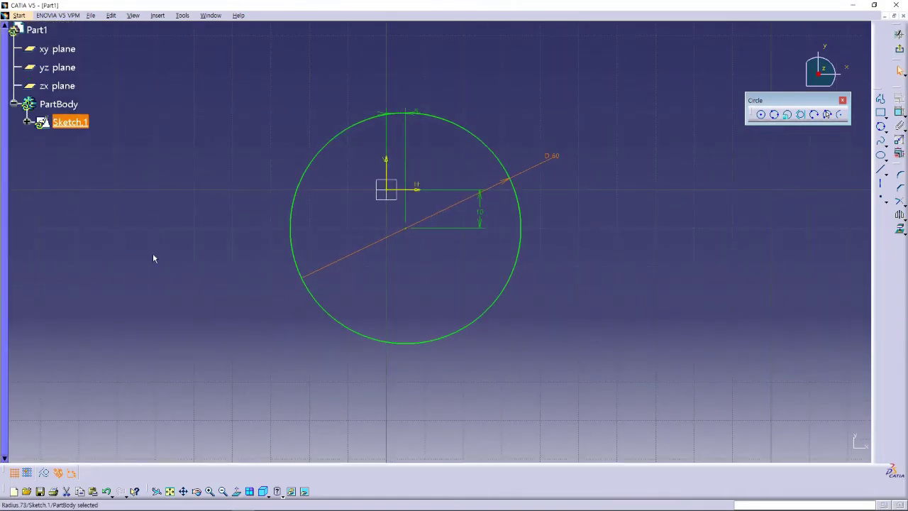
click(586, 301)
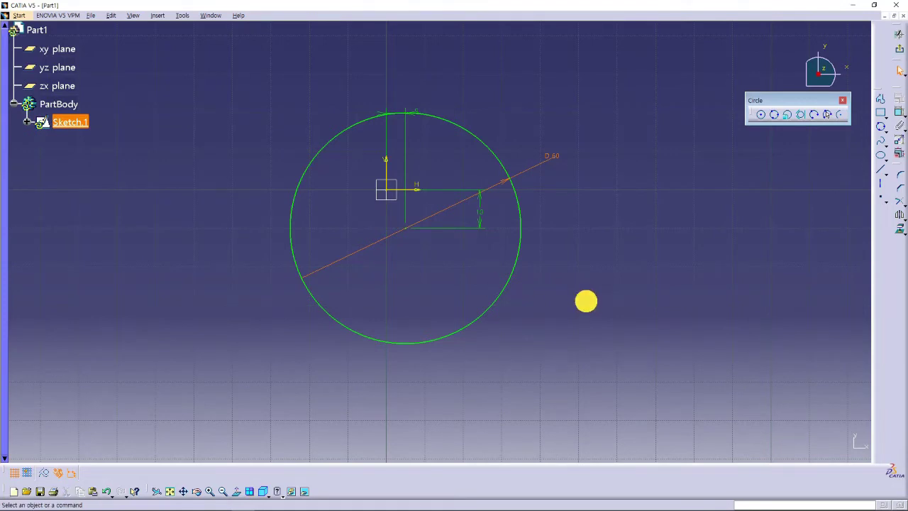
Switch the circle's diameter constraint to the Radius dimension type and set the radius to 30.2 mm.
click(381, 113)
click(551, 158)
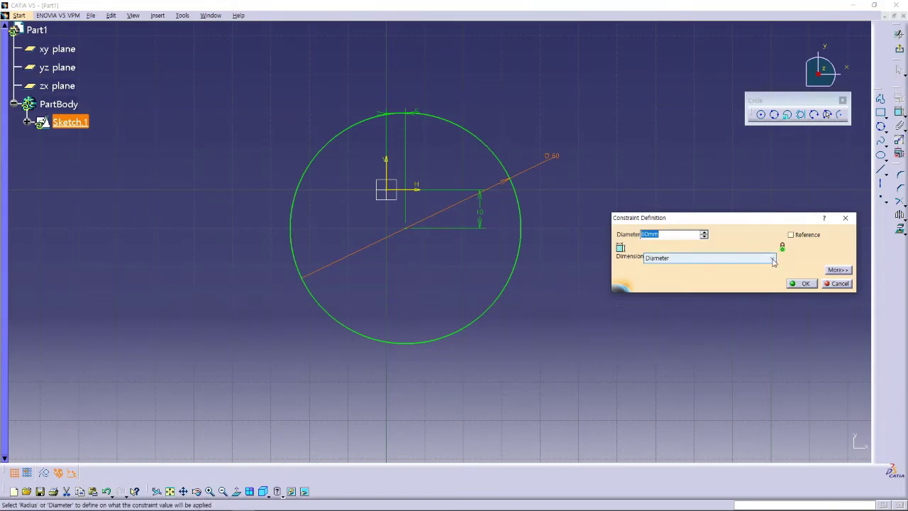
click(772, 260)
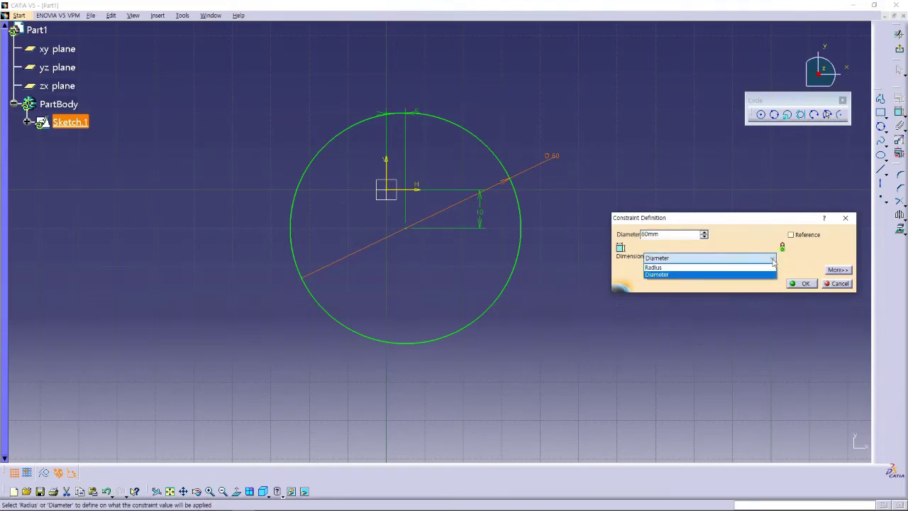
click(656, 267)
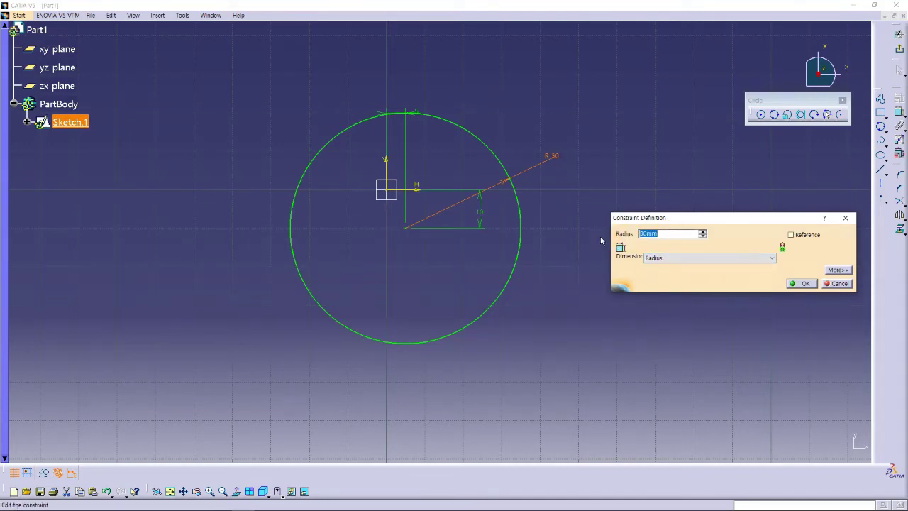
text(3)
key(BackSpace)
key(BackSpace)
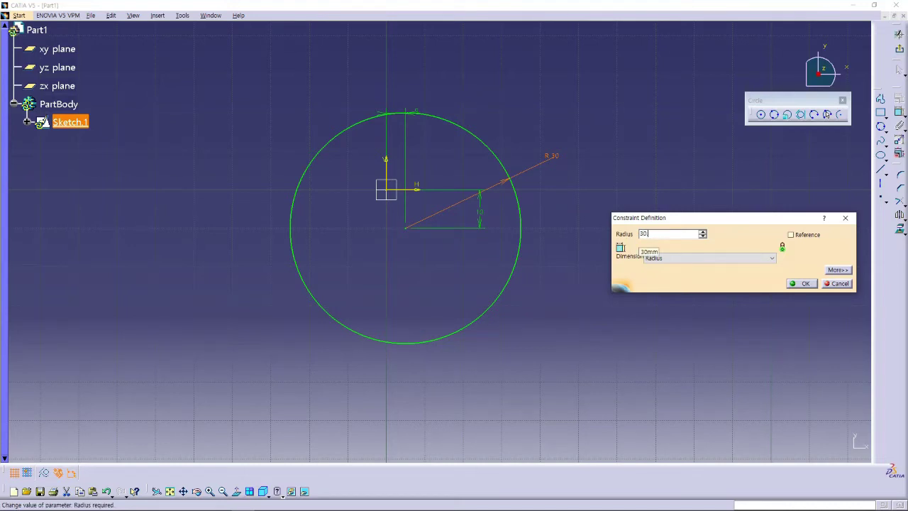
click(801, 283)
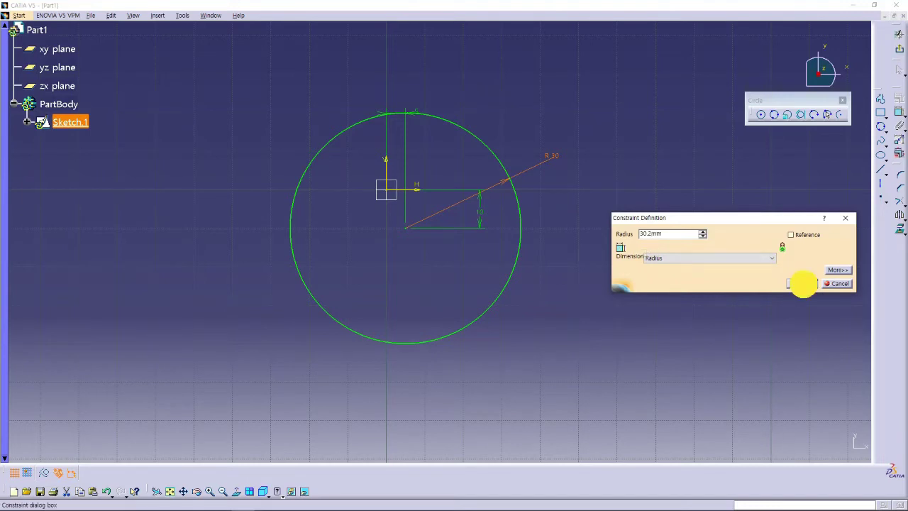
click(665, 315)
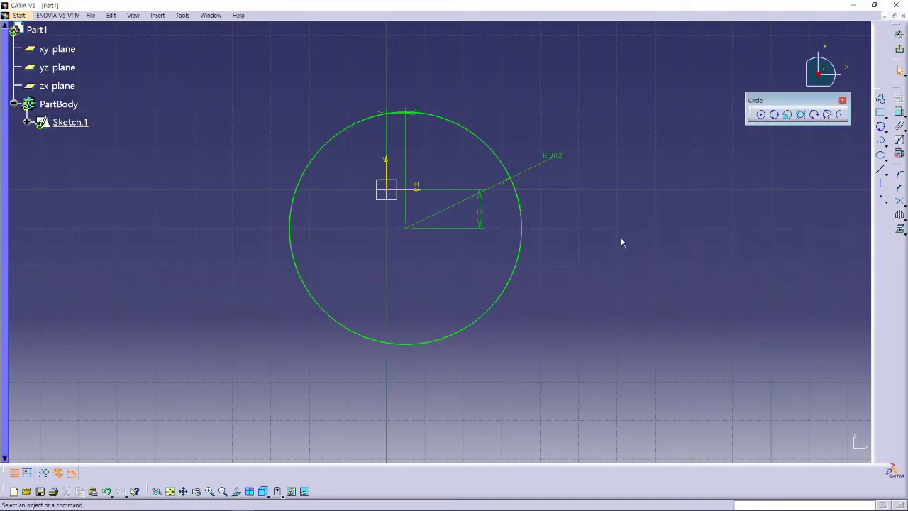
Review the definition of the circle's radius constraint.
click(553, 158)
double_click(551, 155)
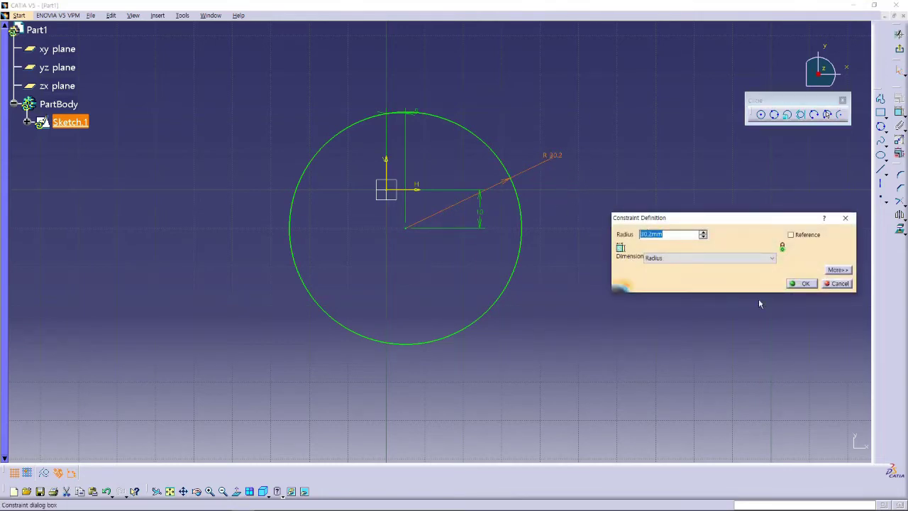
click(833, 284)
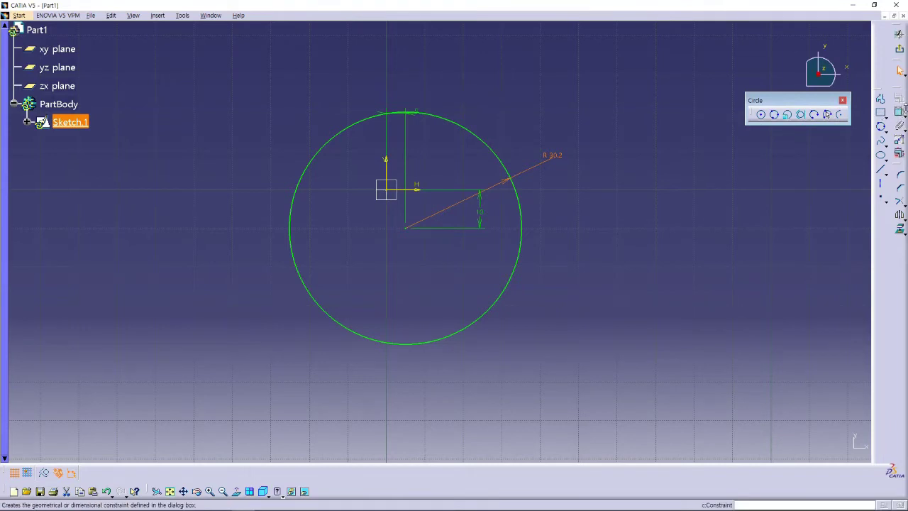
click(638, 268)
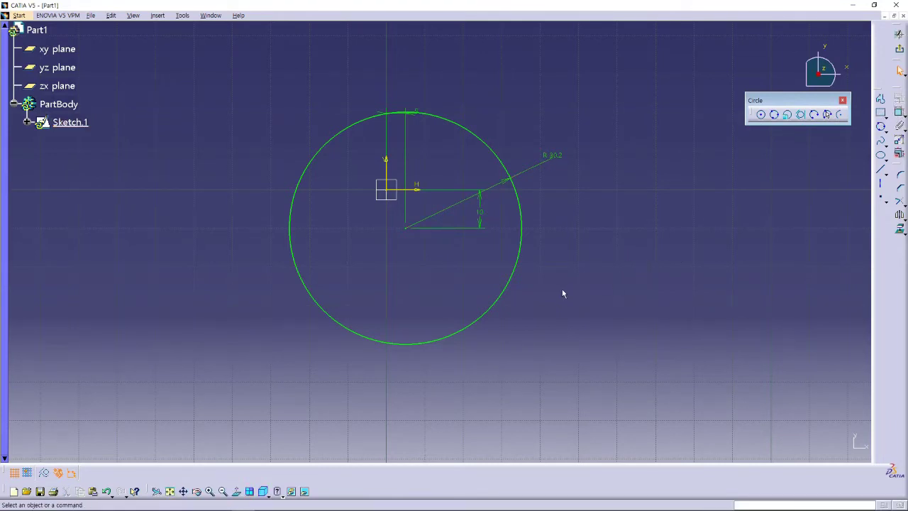
Delete the circle together with its radius and offset dimensions.
mouse_move(240, 78)
mouse_down()
mouse_move(450, 359)
mouse_move(627, 390)
mouse_up()
key(Delete)
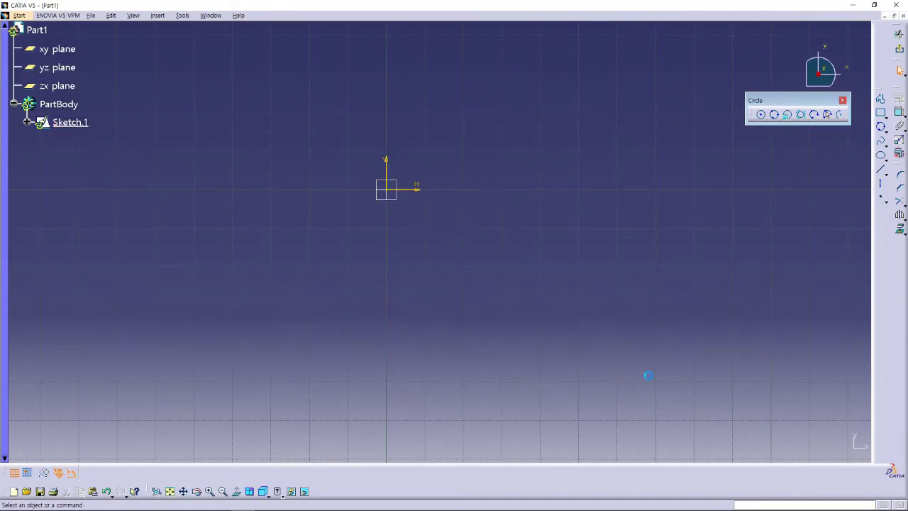
middle_drag(608, 325, 631, 371)
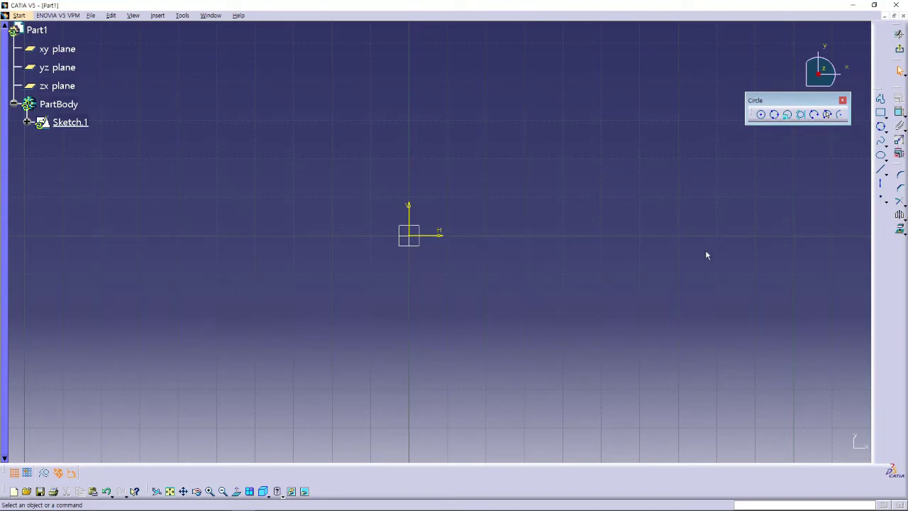
Create a circle using Cartesian coordinates with its centre at H 50 mm, V 100 mm and a radius of 50 mm.
click(787, 114)
middle_drag(548, 262, 491, 296)
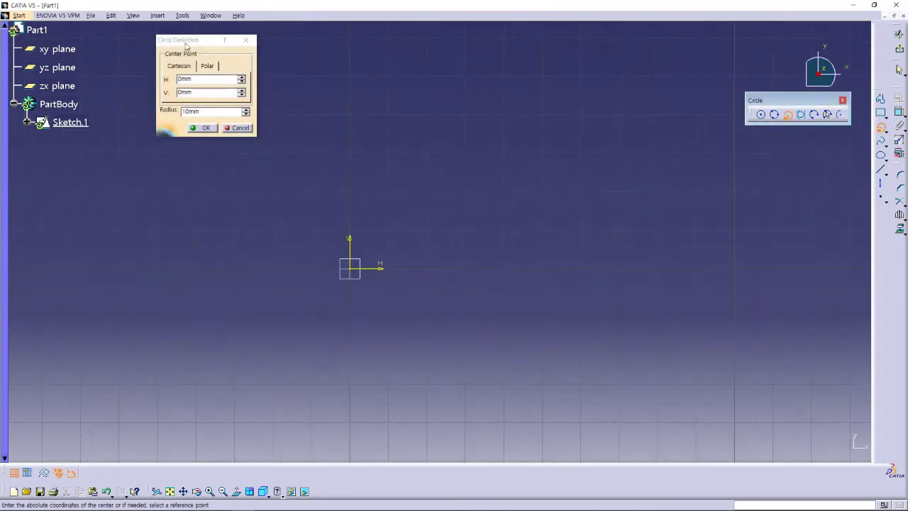
drag(196, 41, 641, 239)
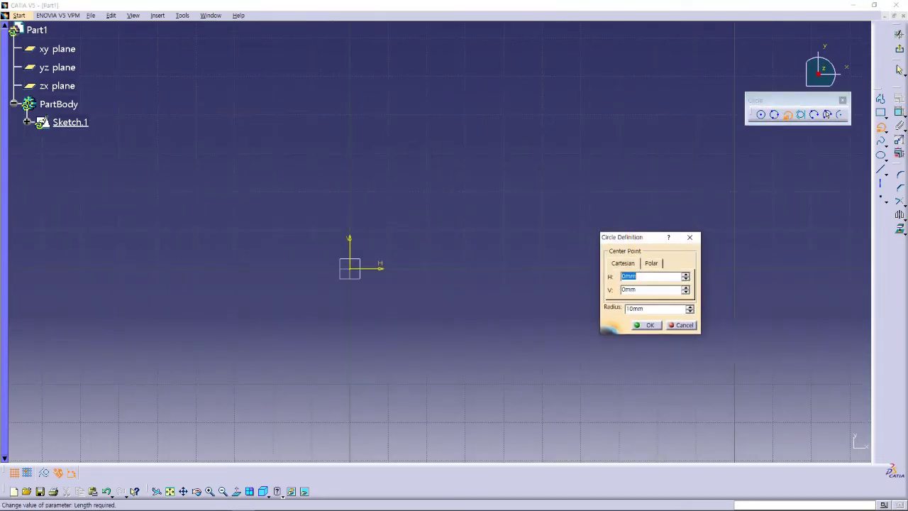
click(606, 277)
text(50)
click(596, 289)
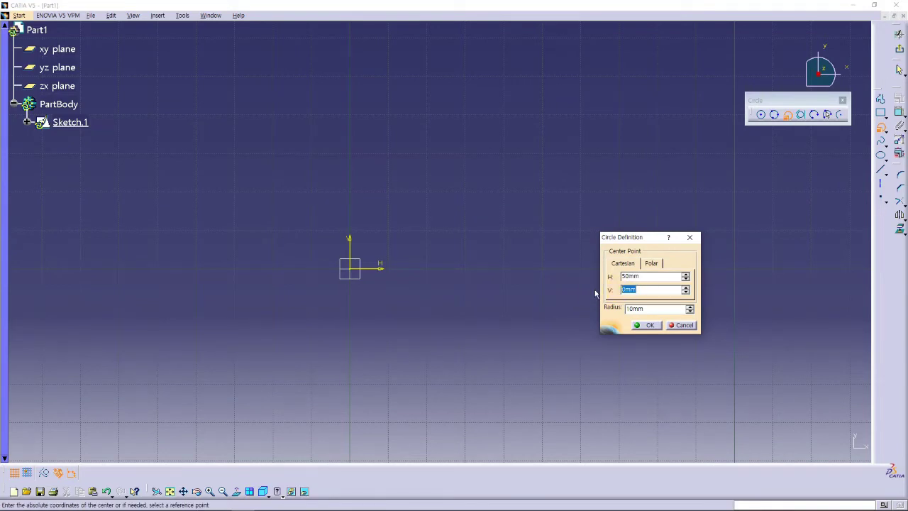
text(100)
middle_drag(482, 290, 447, 333)
click(611, 309)
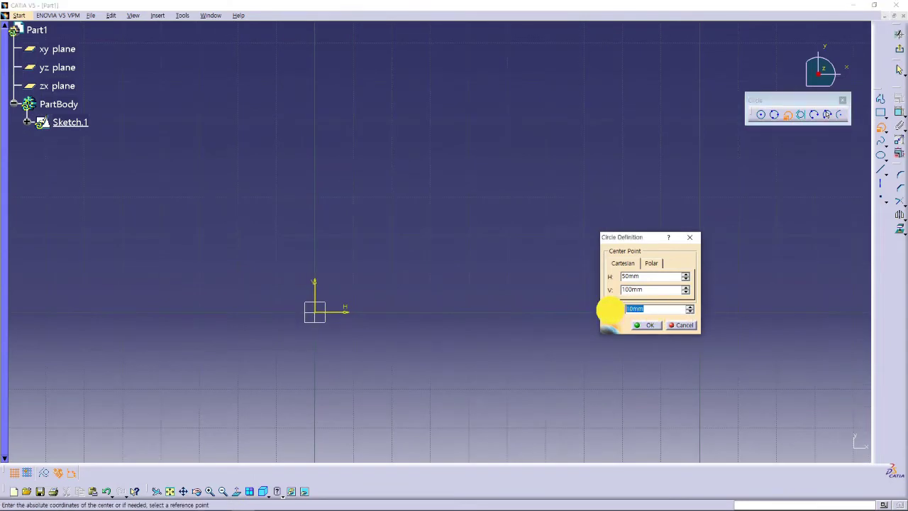
text(50)
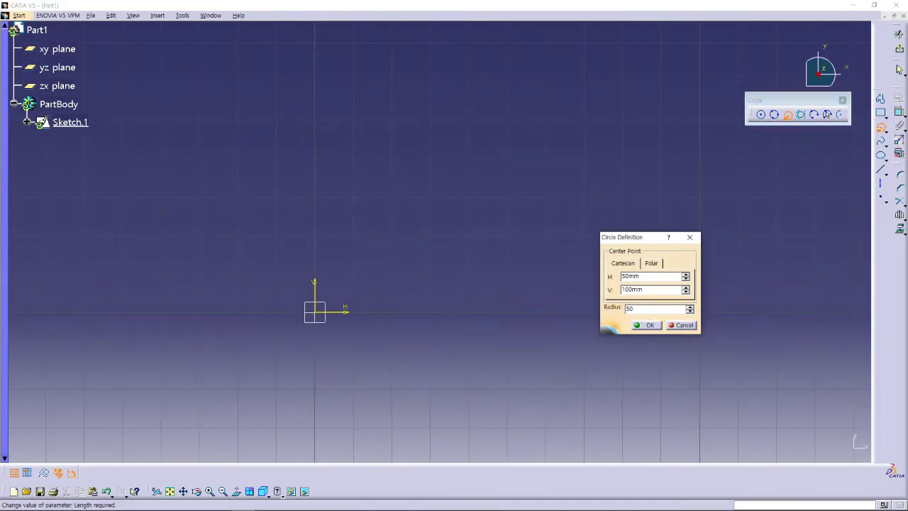
click(648, 325)
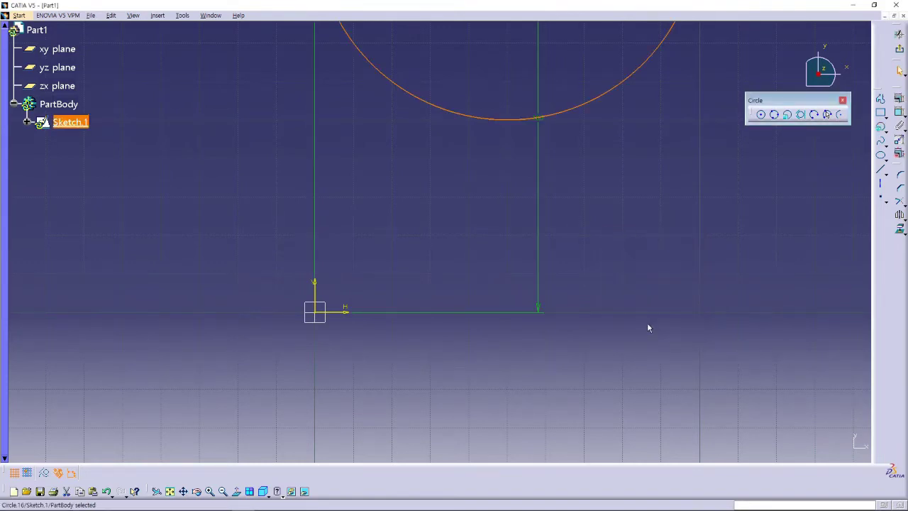
Reposition the 100 mm vertical dimension to the right of the circle and the 50 mm horizontal dimension below it.
mouse_move(607, 212)
middle_down()
mouse_move(582, 300)
mouse_move(614, 315)
middle_up()
click(614, 315)
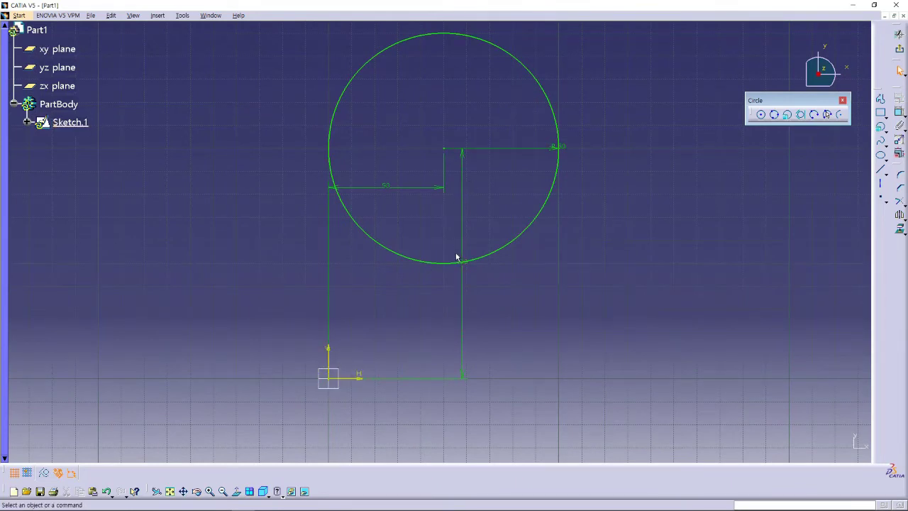
drag(466, 254, 602, 248)
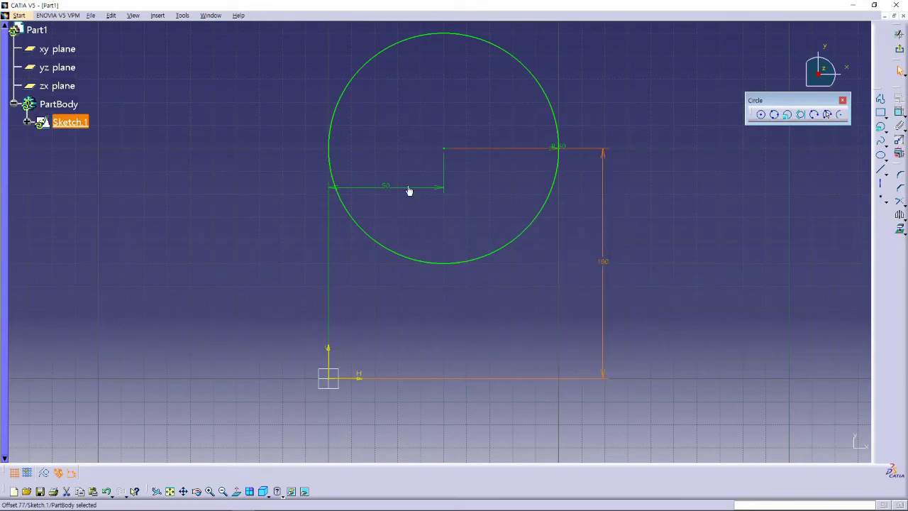
drag(417, 192, 421, 307)
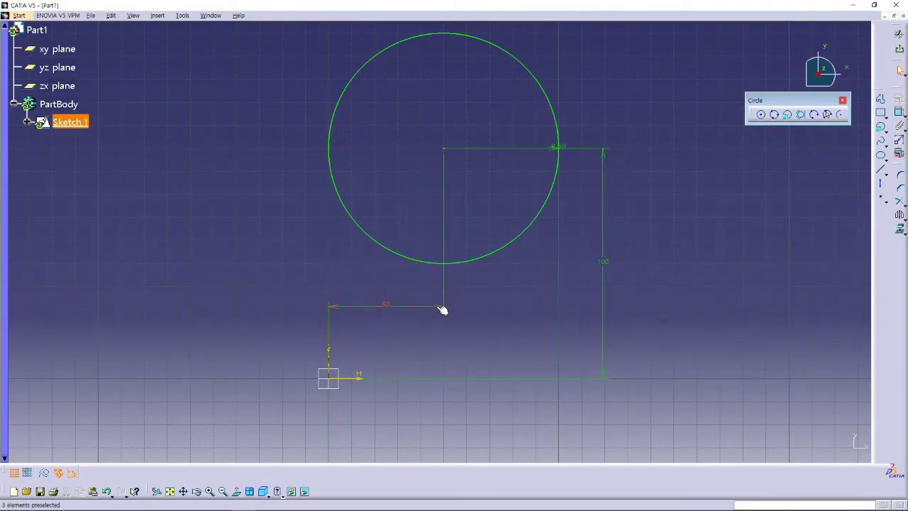
Reposition the circle's R 50 dimension diagonally toward the upper right inside the circle.
drag(555, 150, 505, 107)
click(525, 125)
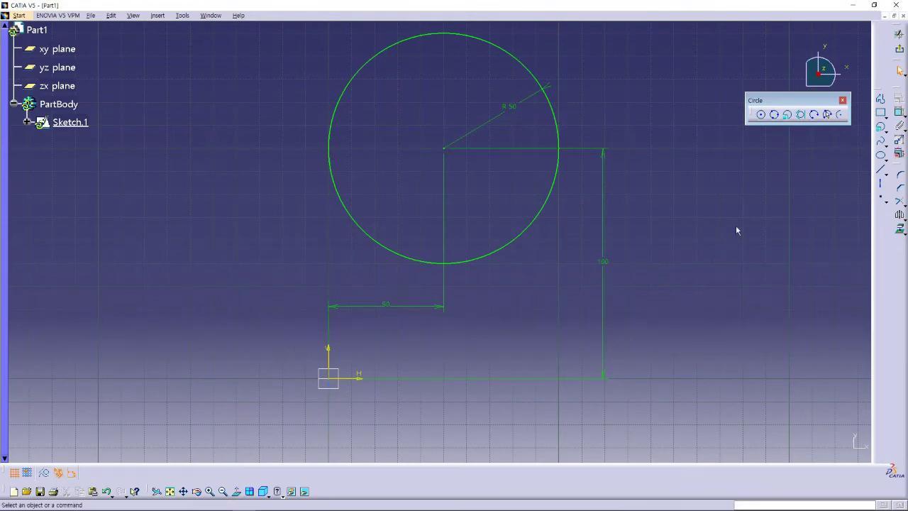
Create a circle using polar coordinates with its centre at radius 50 mm and angle 150 deg, and a circle radius of 30 mm.
click(787, 114)
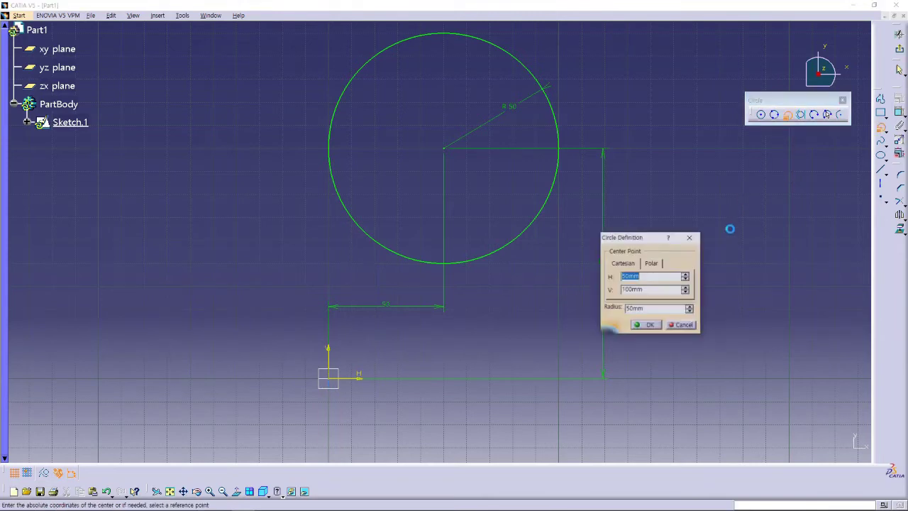
click(653, 264)
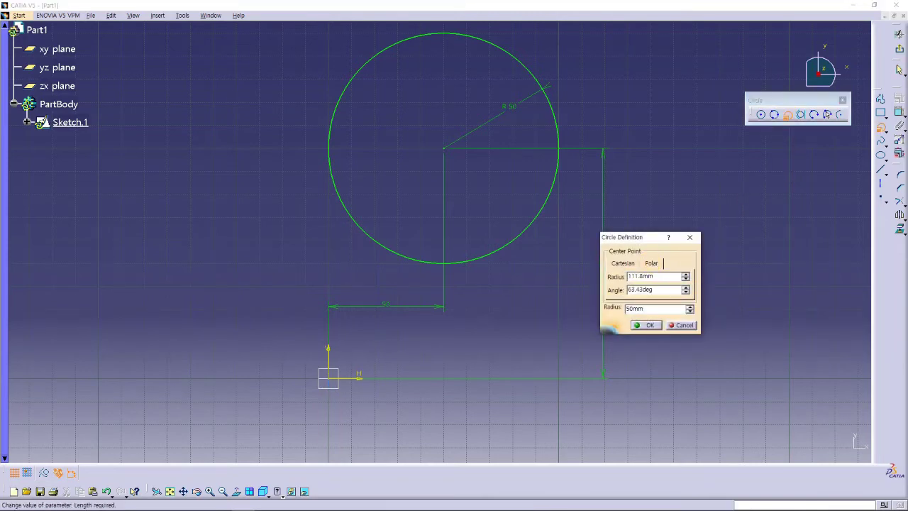
drag(654, 276, 603, 281)
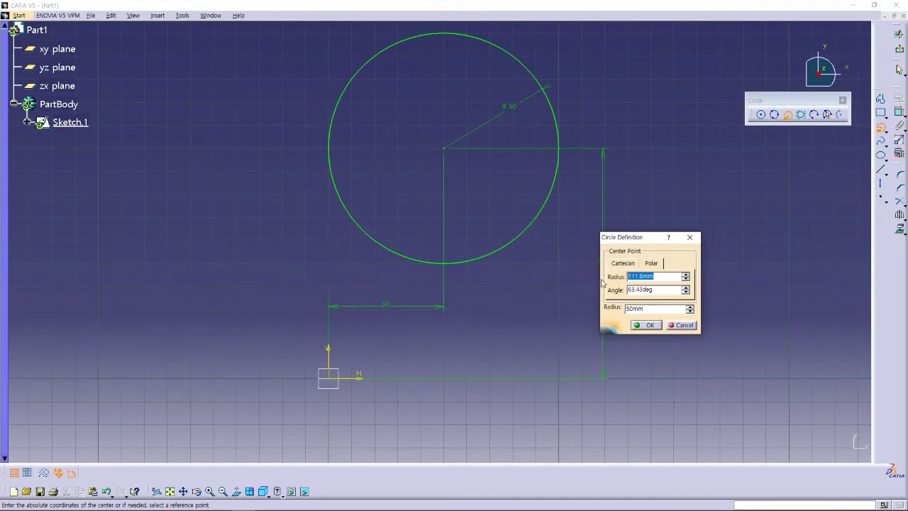
text(50)
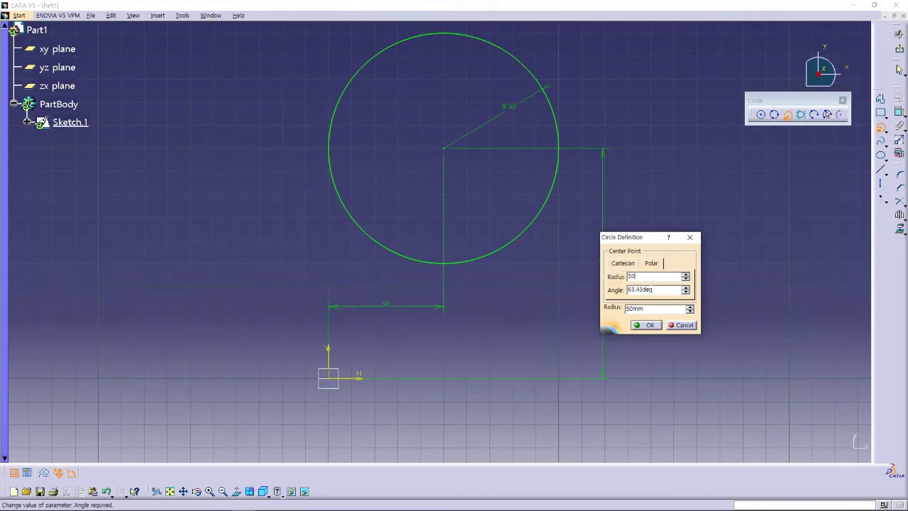
key(Tab)
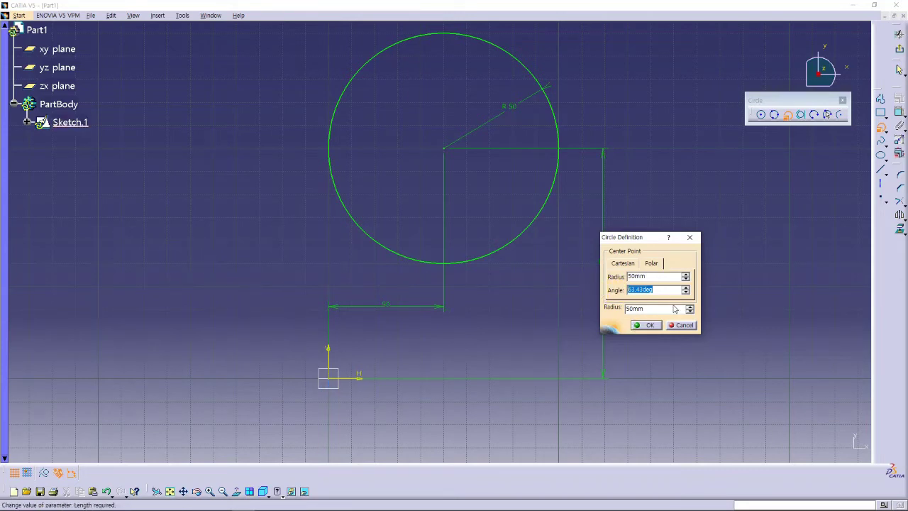
text(150)
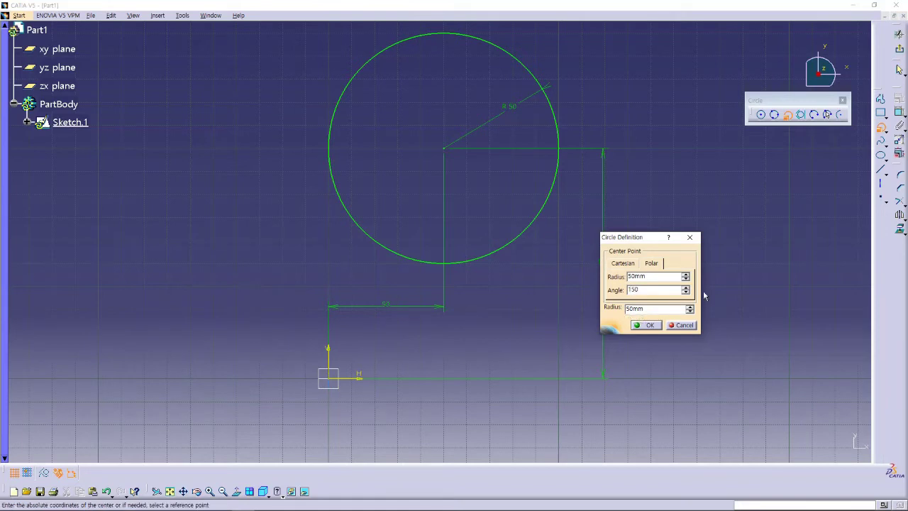
key(Tab)
text(30)
key(Tab)
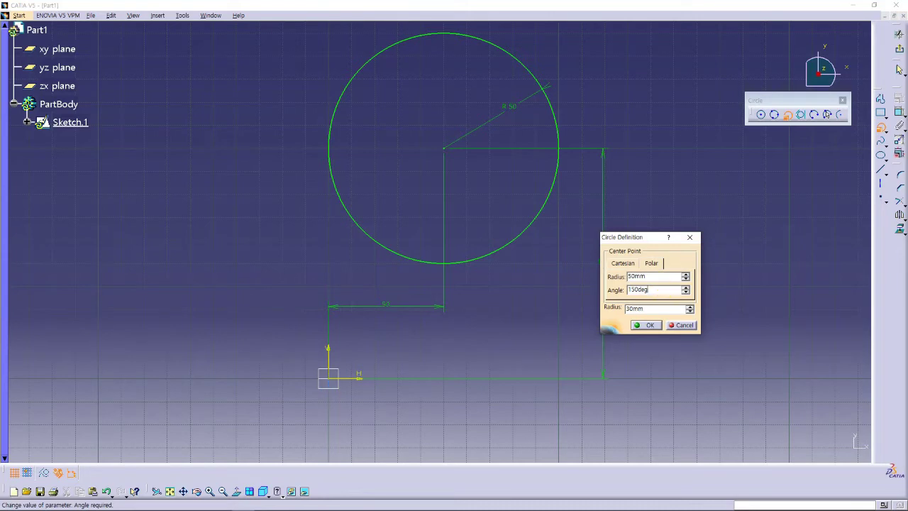
drag(645, 237, 672, 192)
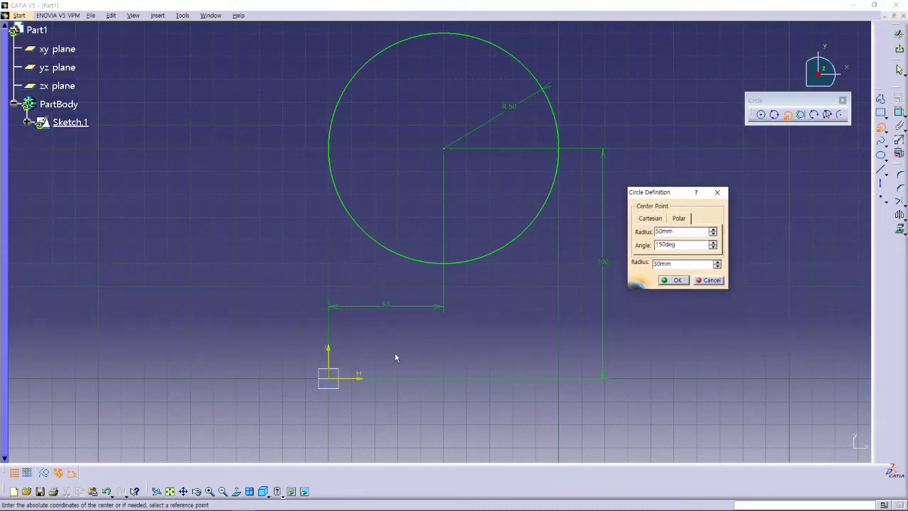
middle_drag(396, 357, 460, 325)
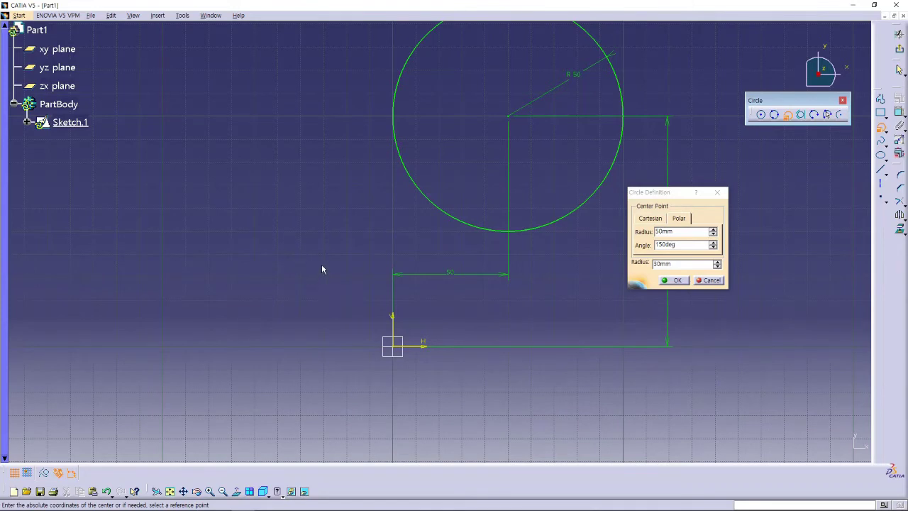
click(678, 281)
click(484, 387)
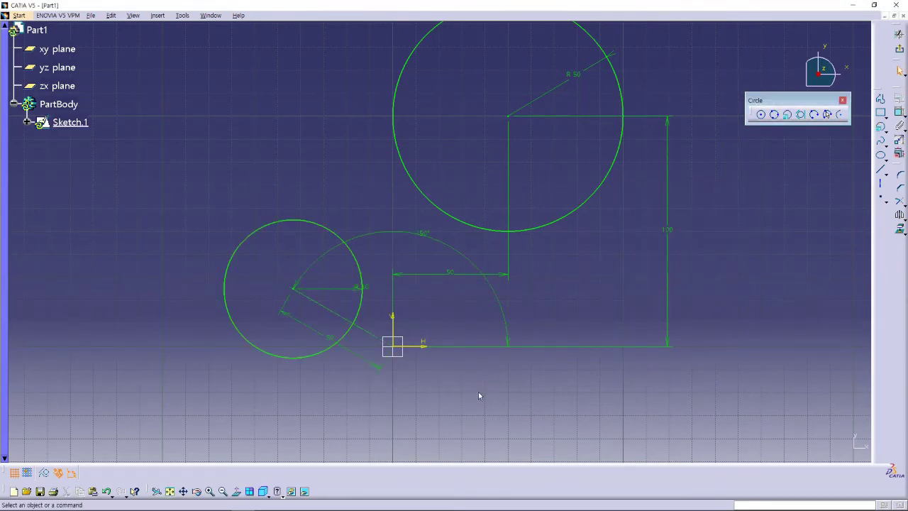
Reposition the R 30 dimension of the polar-defined circle toward the circle's upper edge.
middle_drag(478, 392, 509, 369)
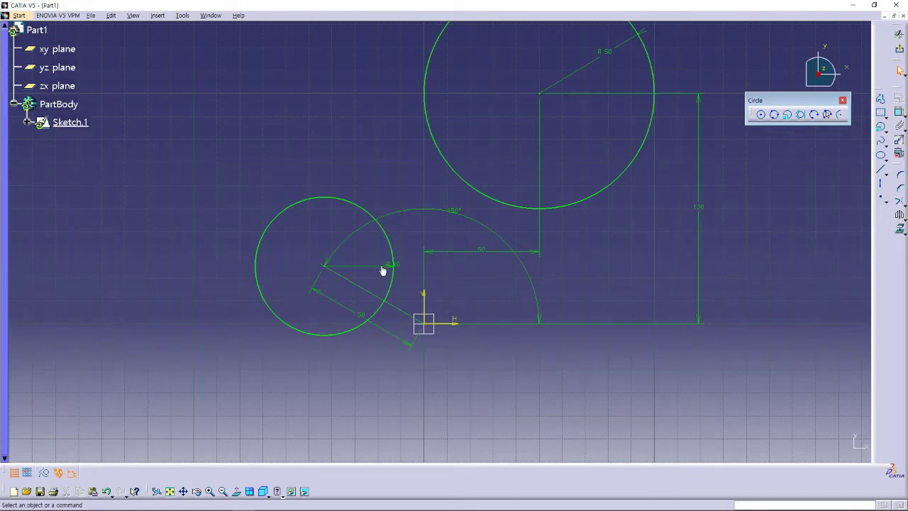
drag(383, 265, 327, 218)
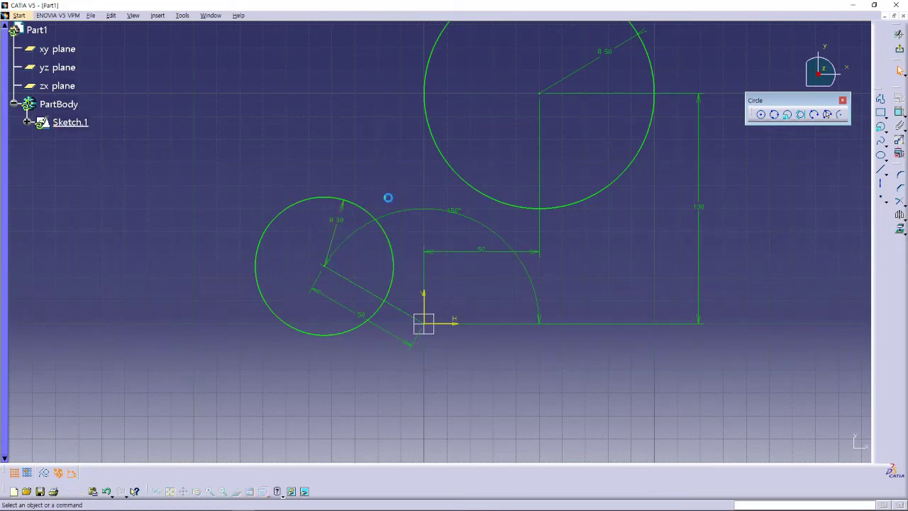
middle_drag(681, 308, 644, 342)
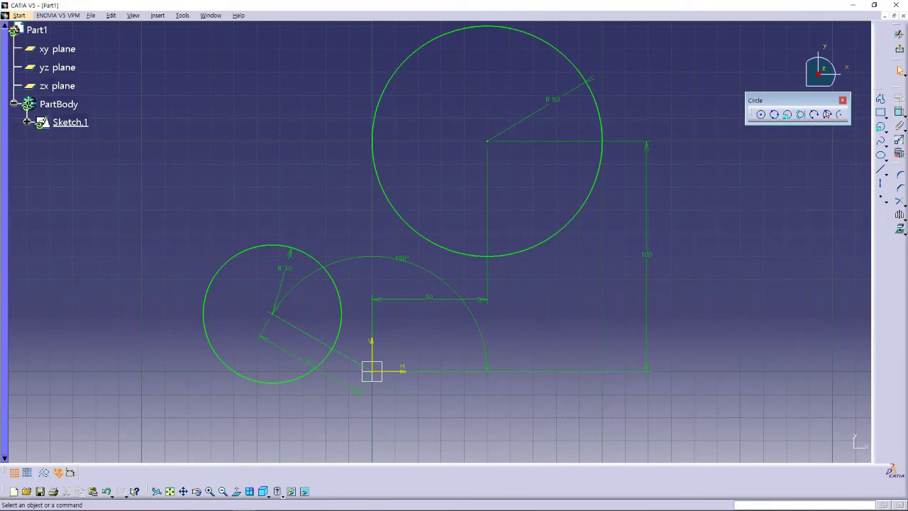
Create a circle using Cartesian coordinates with its centre at H 100 mm, V 20 mm and a radius of 10 mm.
click(881, 128)
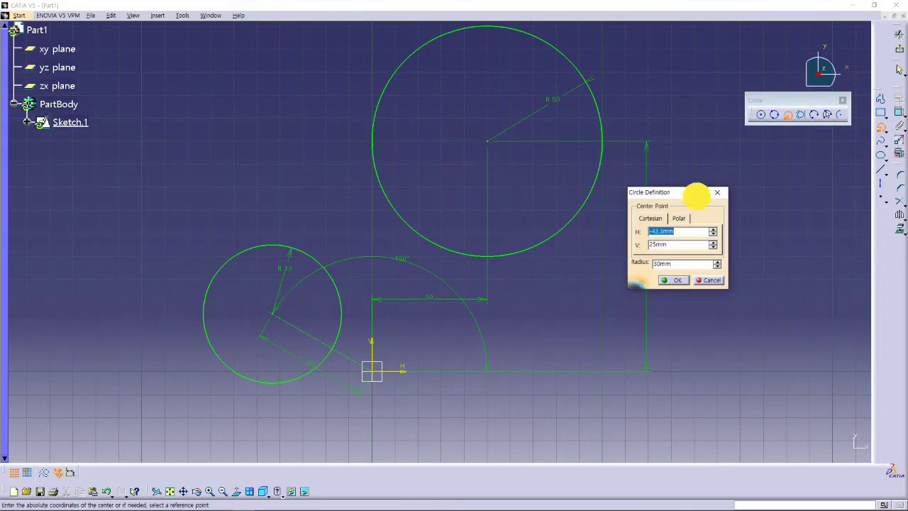
drag(697, 196, 789, 214)
click(771, 236)
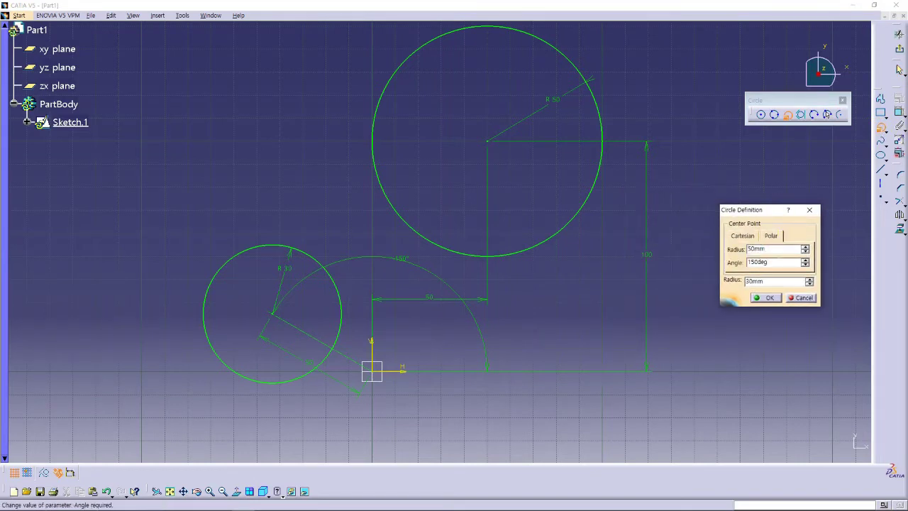
click(742, 235)
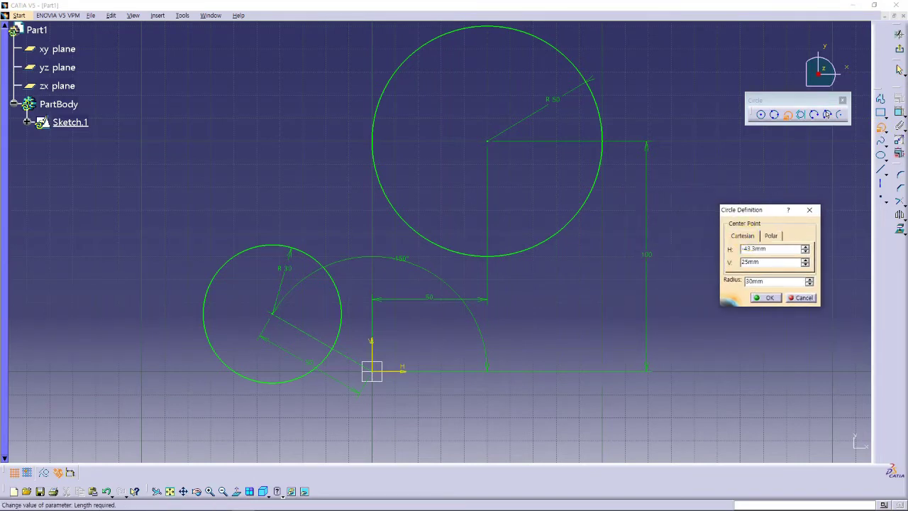
click(708, 250)
text(100)
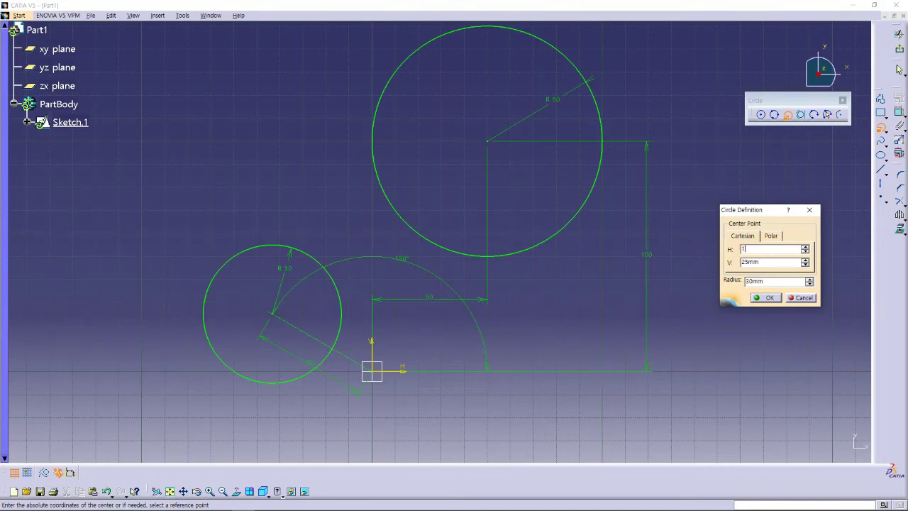
click(752, 262)
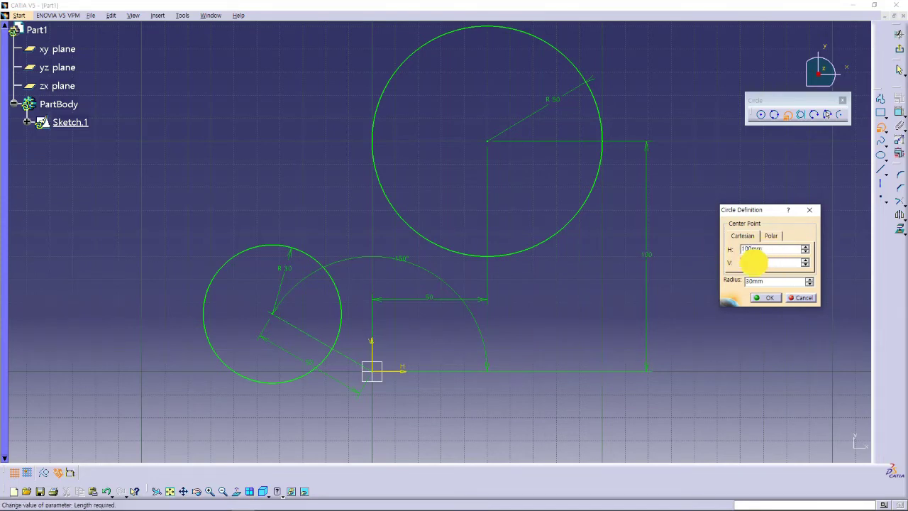
text(20)
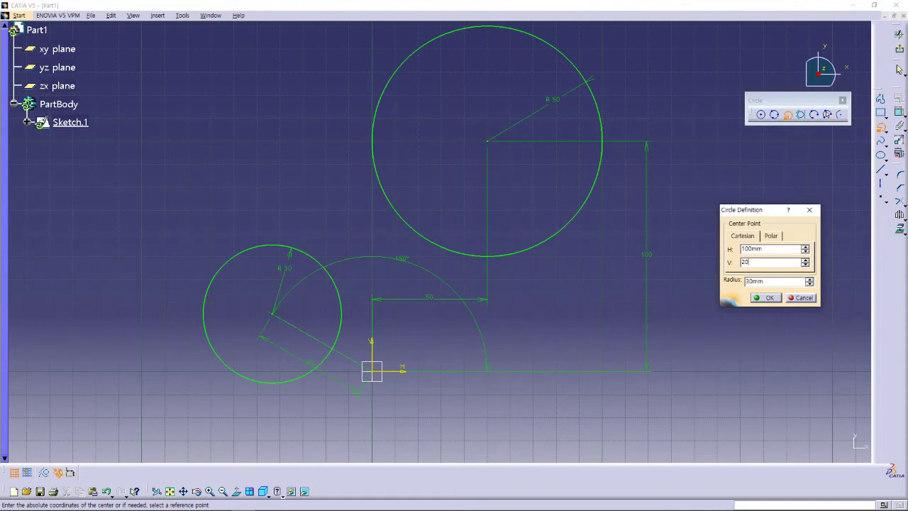
click(782, 284)
text(10)
click(771, 259)
click(772, 301)
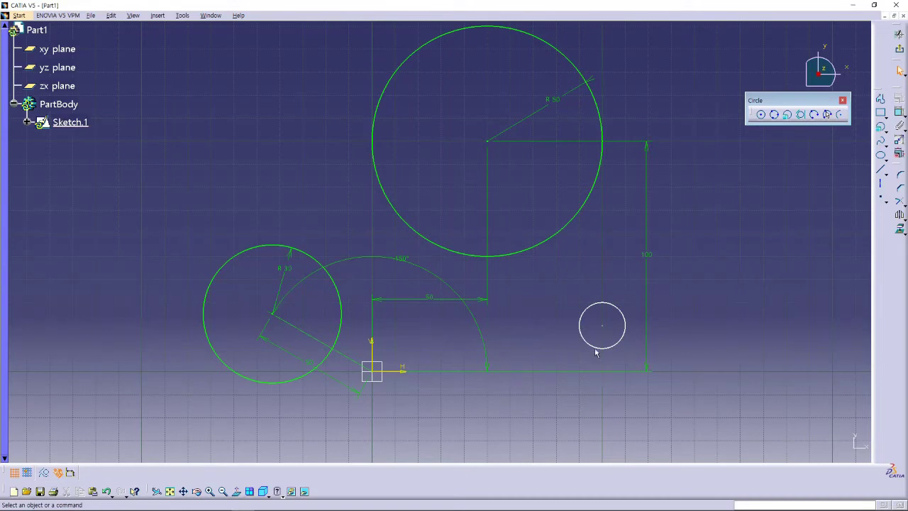
Try to move the constrained R 50 circle by its centre point.
click(489, 142)
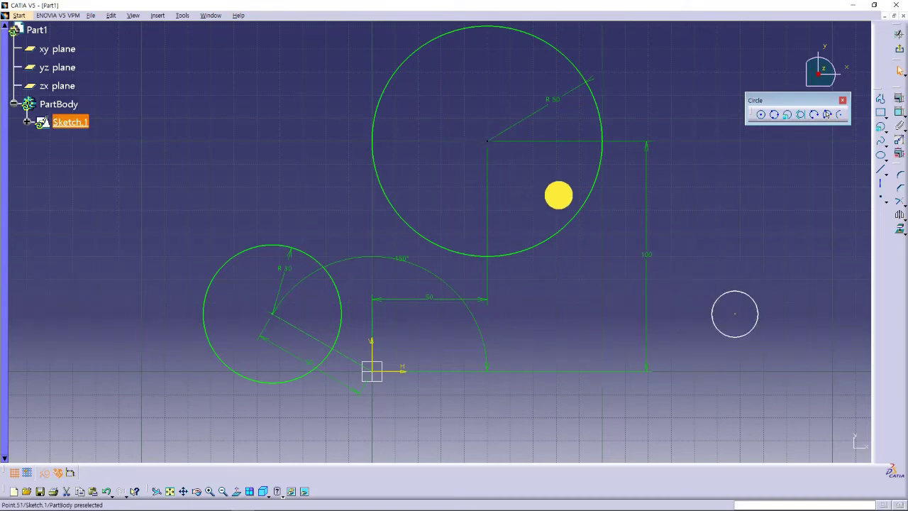
click(525, 234)
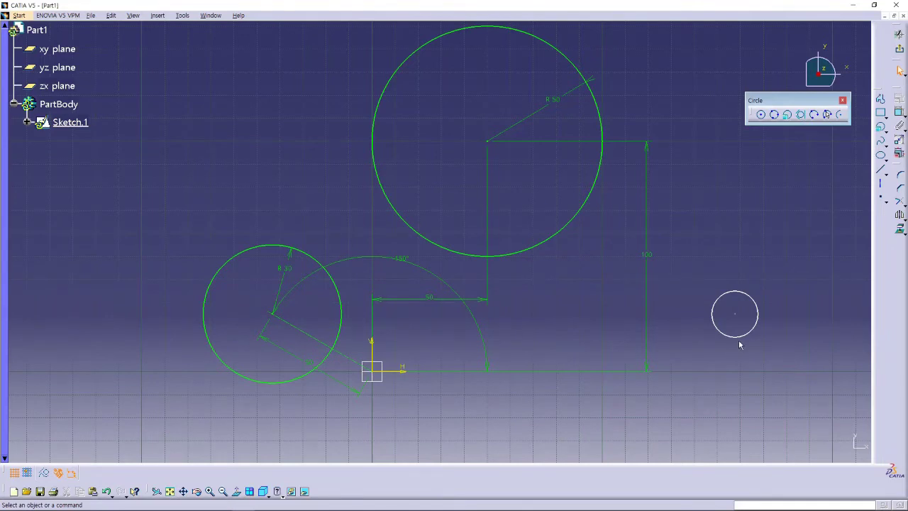
Delete all three circles and their dimensions from the sketch.
middle_drag(513, 273, 506, 289)
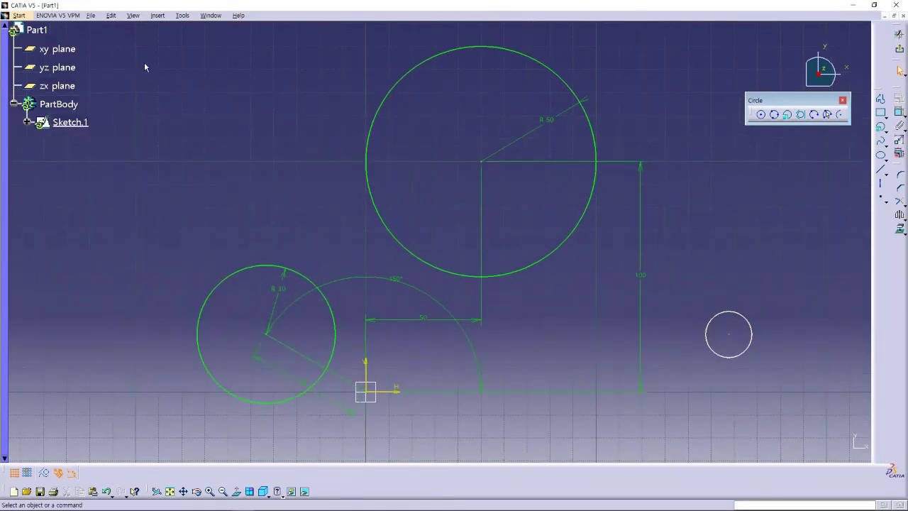
mouse_move(126, 30)
mouse_down()
mouse_move(748, 426)
mouse_move(801, 445)
mouse_up()
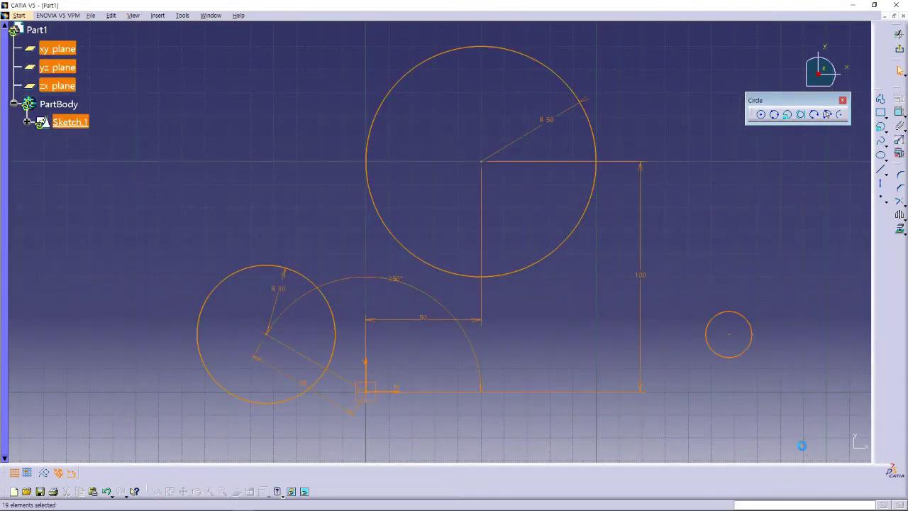
key(Delete)
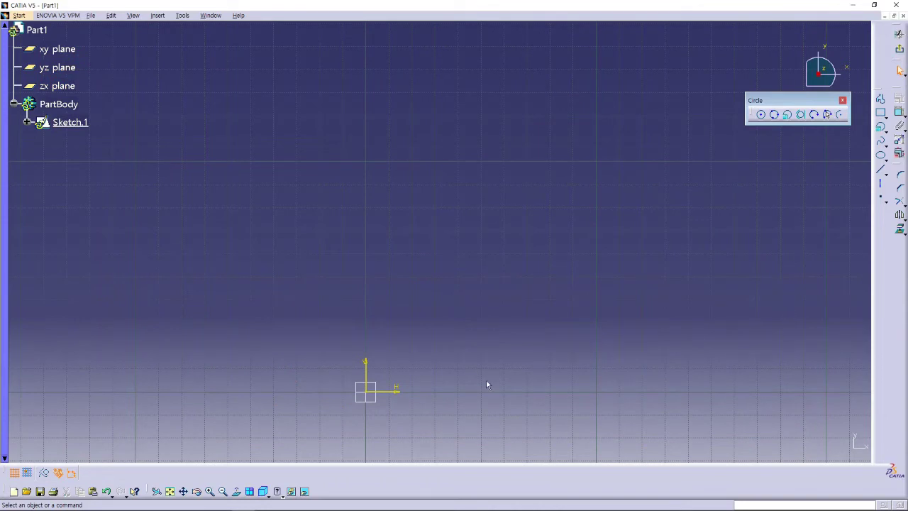
Sketch a stepped profile from the origin: about 73 mm horizontally, 39 mm up, 32 mm horizontally outward, and a long near-vertical line up.
mouse_move(486, 384)
middle_down()
mouse_move(497, 268)
mouse_move(465, 270)
middle_up()
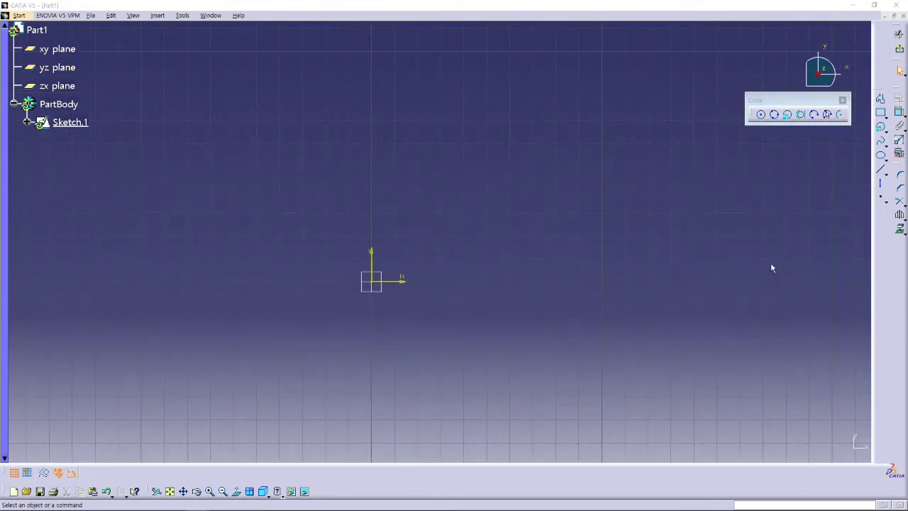
mouse_move(565, 298)
middle_down()
mouse_move(551, 317)
mouse_move(495, 341)
middle_up()
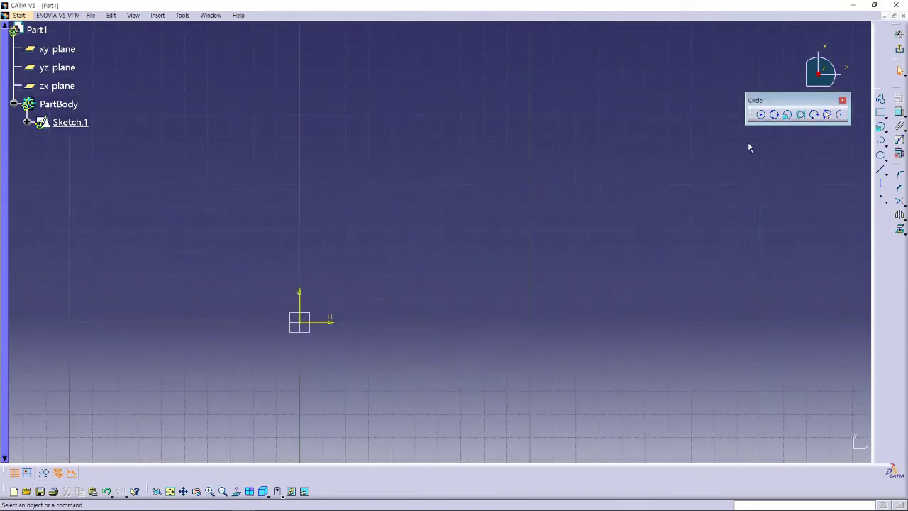
click(880, 99)
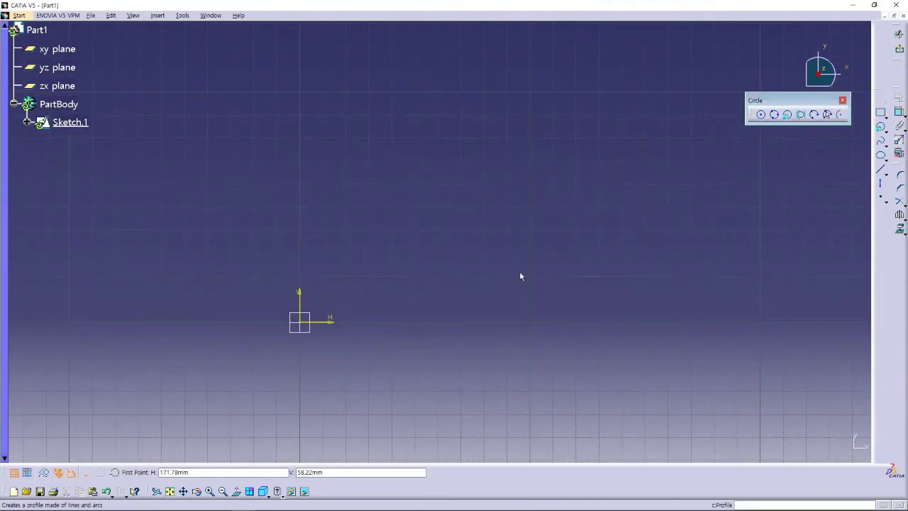
click(301, 323)
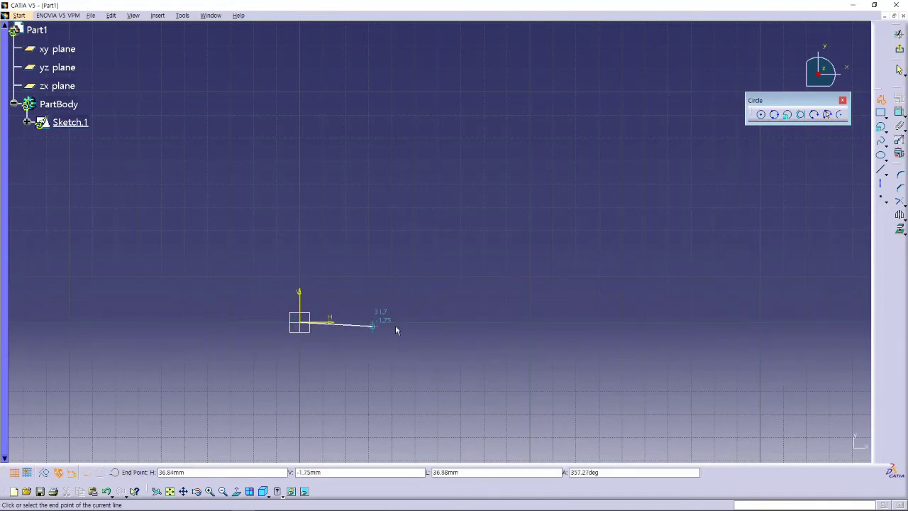
click(470, 322)
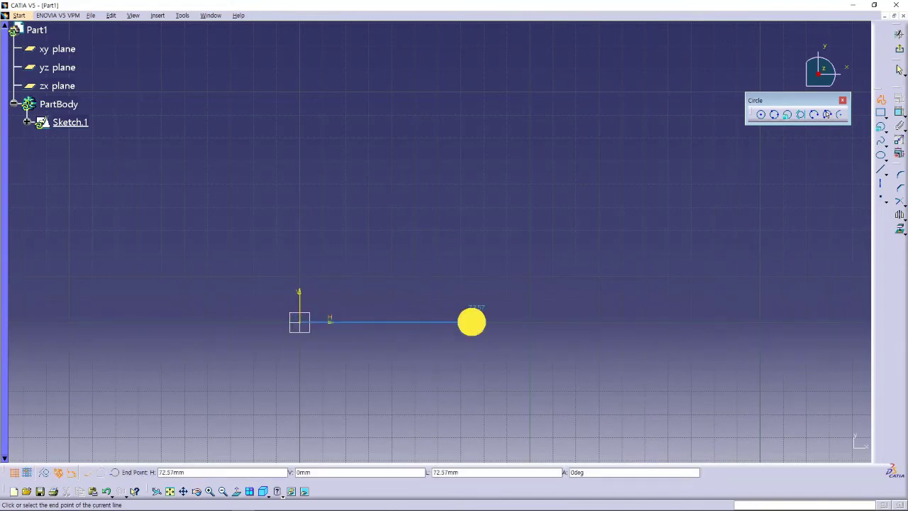
click(471, 233)
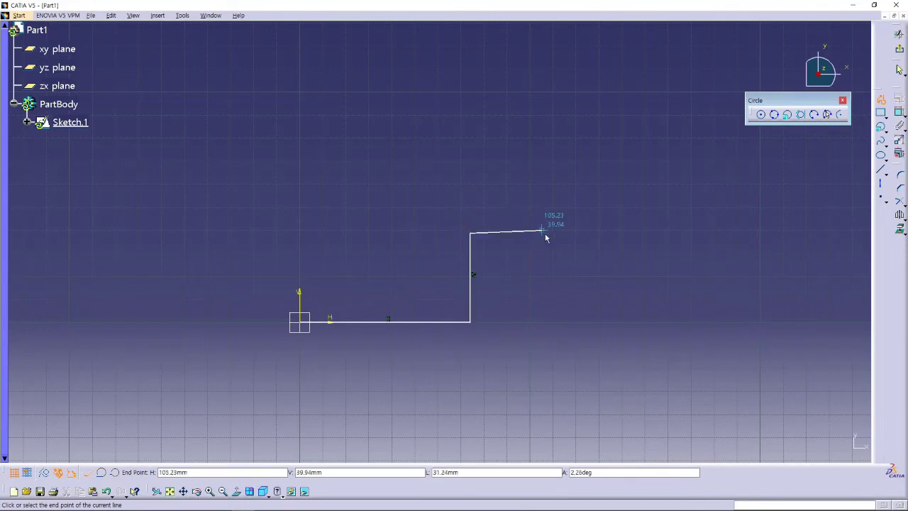
click(545, 232)
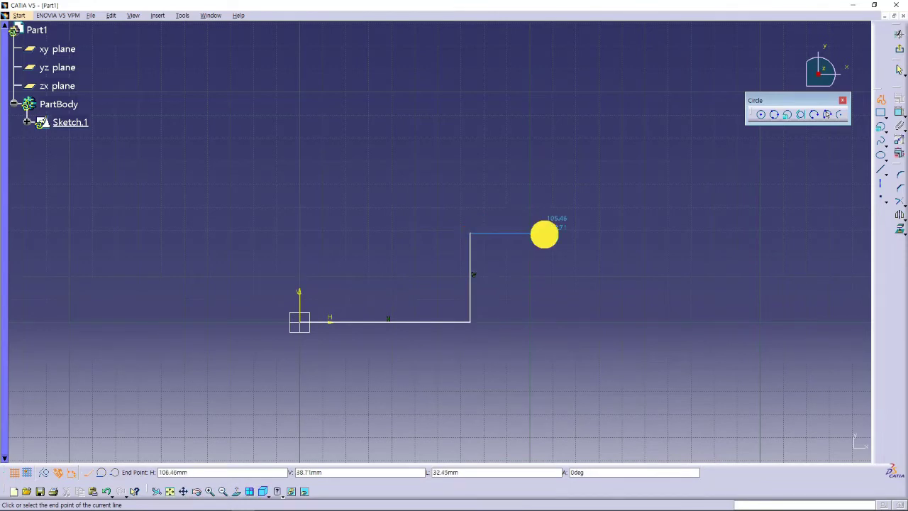
click(541, 102)
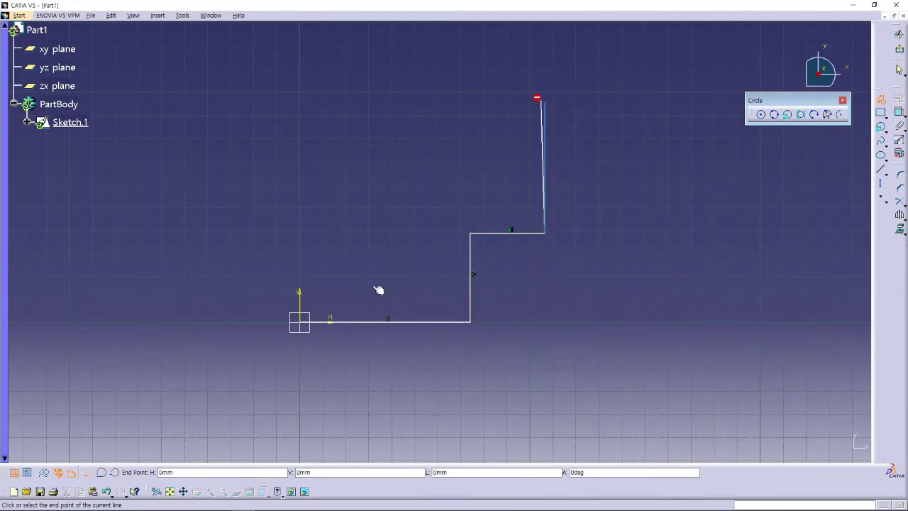
Continue the profile with a downward-sagging three-point arc ending on the vertical axis, and close it with a vertical line to the origin.
click(114, 472)
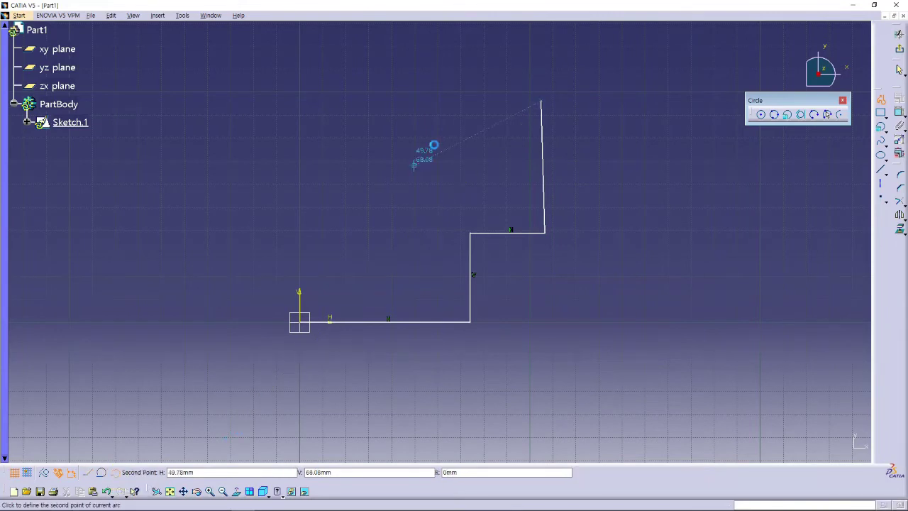
click(417, 143)
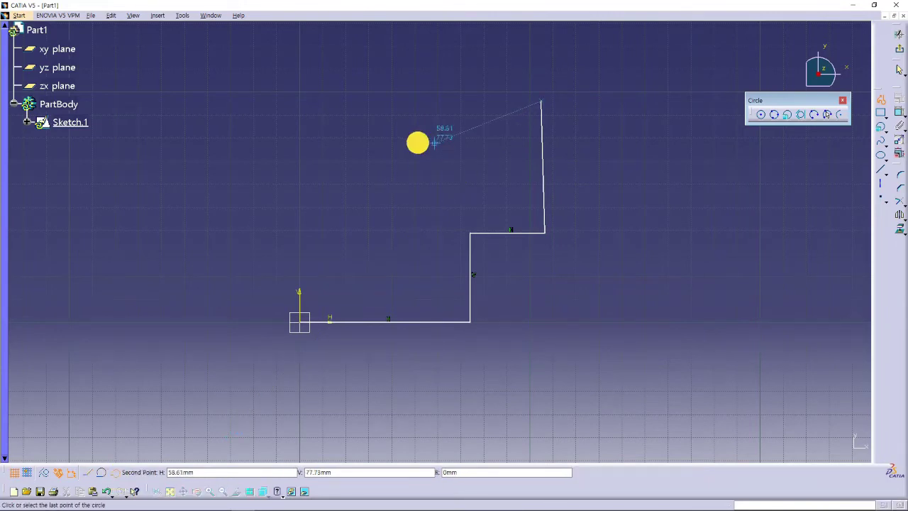
click(302, 106)
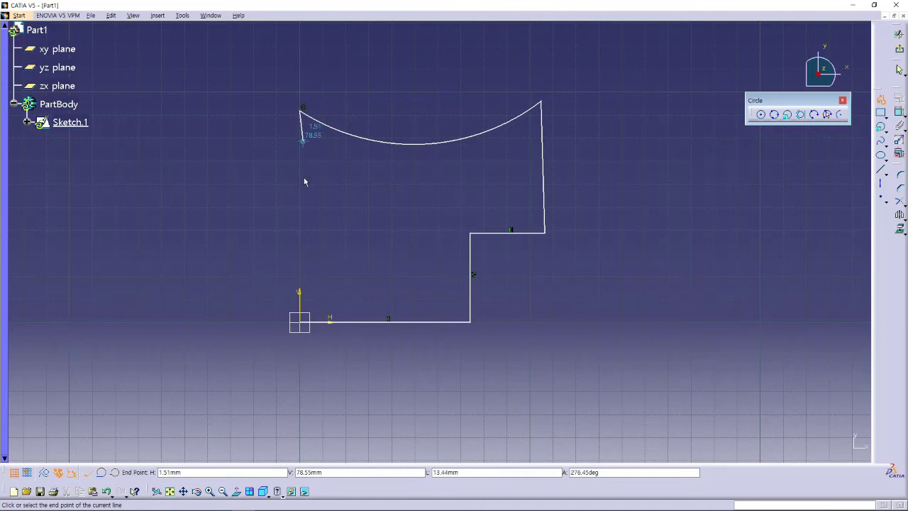
click(300, 322)
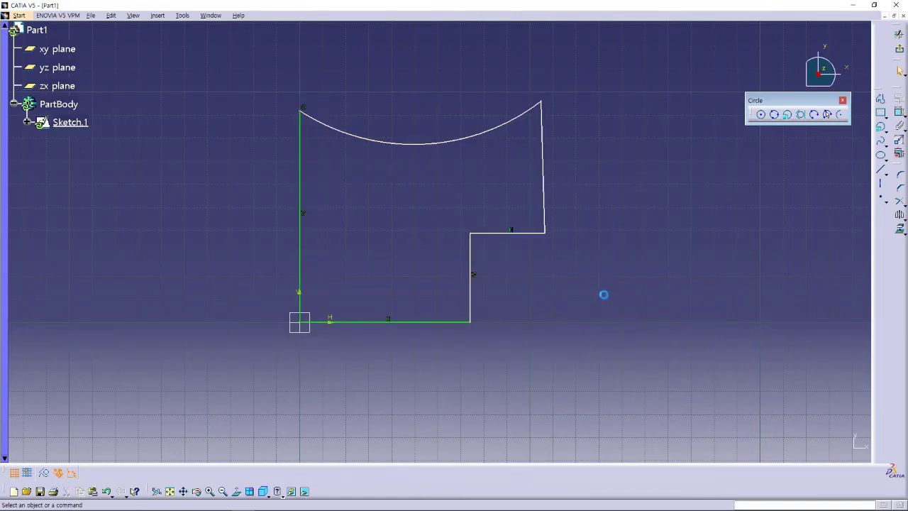
Create a tri-tangent circle touching the upper arc, the vertical line on the V axis and the bottom horizontal line.
mouse_move(604, 295)
middle_down()
mouse_move(592, 319)
mouse_move(592, 308)
mouse_move(617, 340)
mouse_move(597, 330)
middle_up()
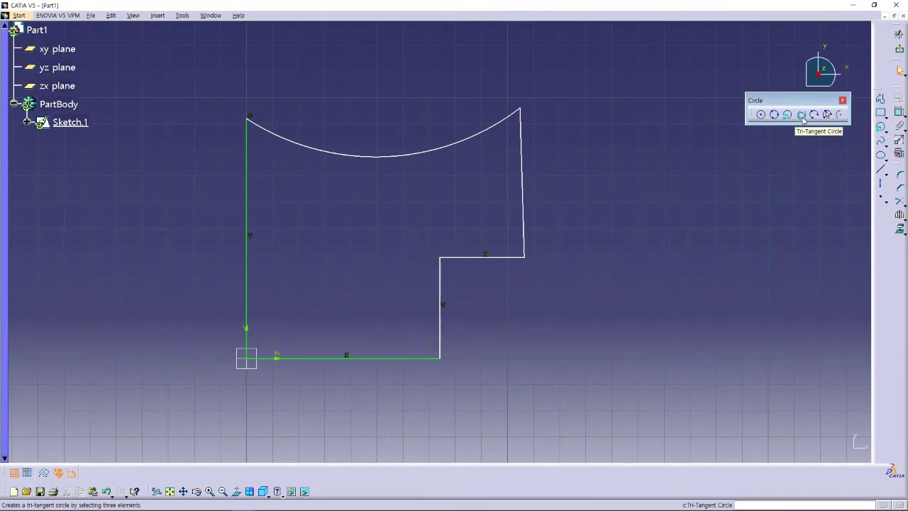
click(801, 115)
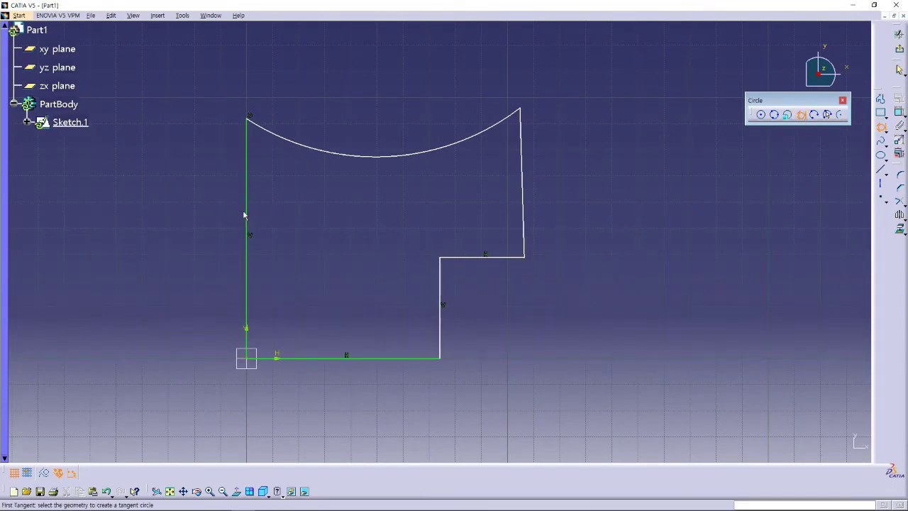
click(338, 153)
click(247, 208)
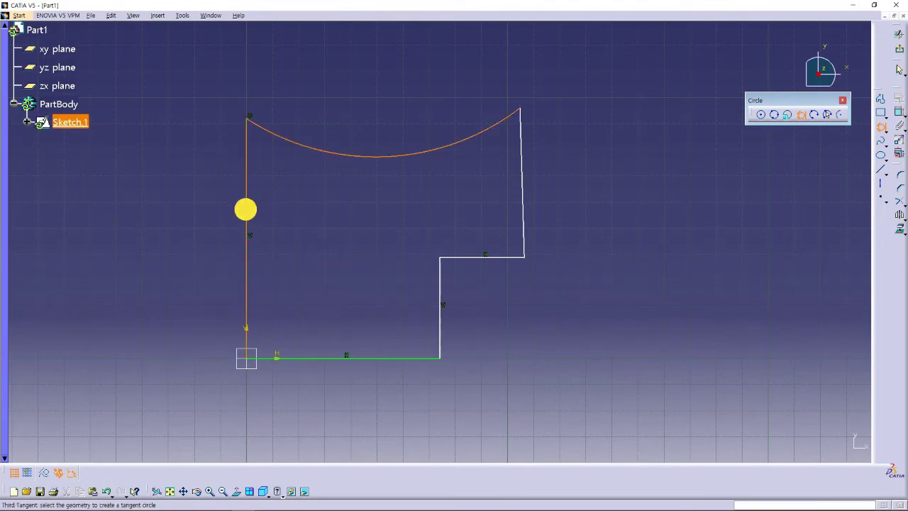
click(333, 359)
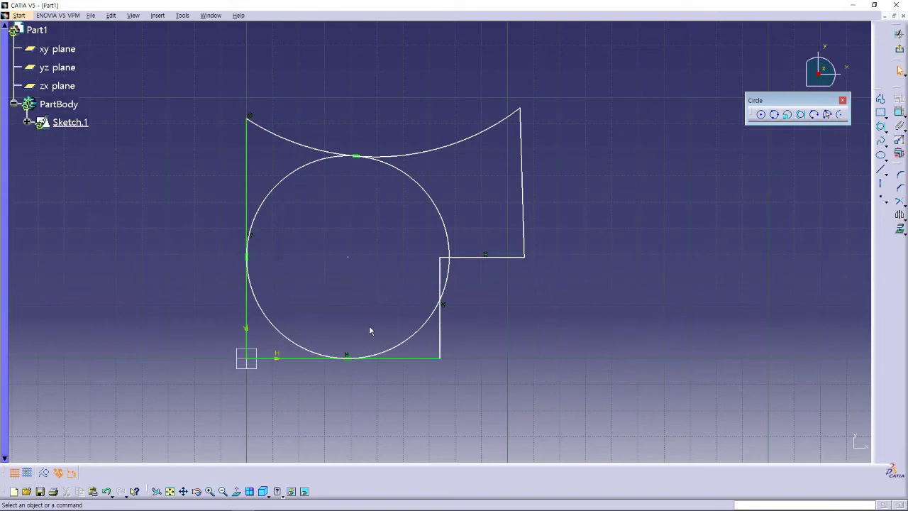
Reshape the profile by lowering the upper arc and pulling the outer line inward until it stands nearly upright.
click(391, 159)
drag(392, 159, 374, 199)
mouse_move(522, 252)
mouse_down()
mouse_move(488, 241)
mouse_move(490, 259)
mouse_up()
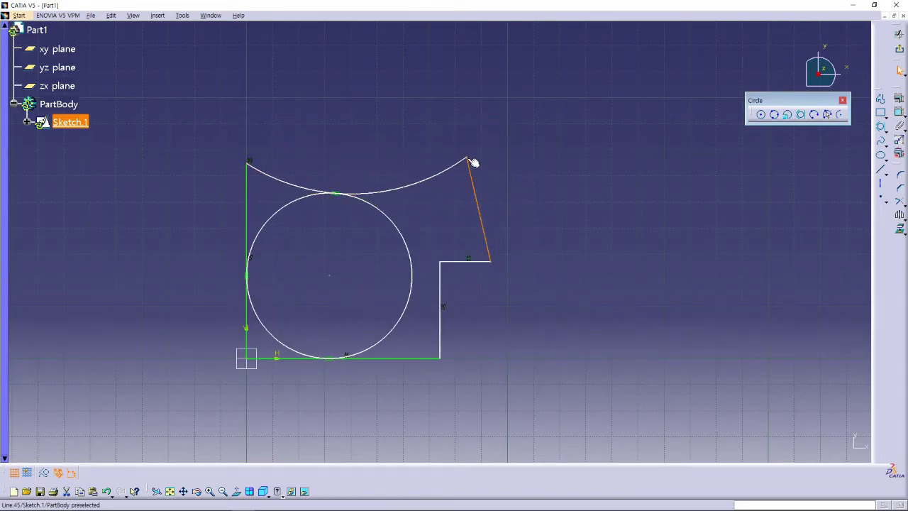
drag(471, 161, 489, 162)
click(602, 262)
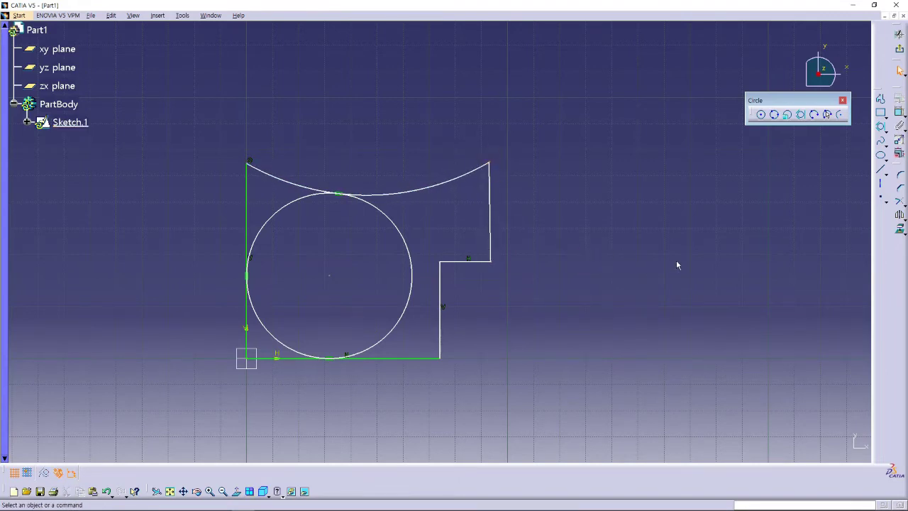
click(489, 205)
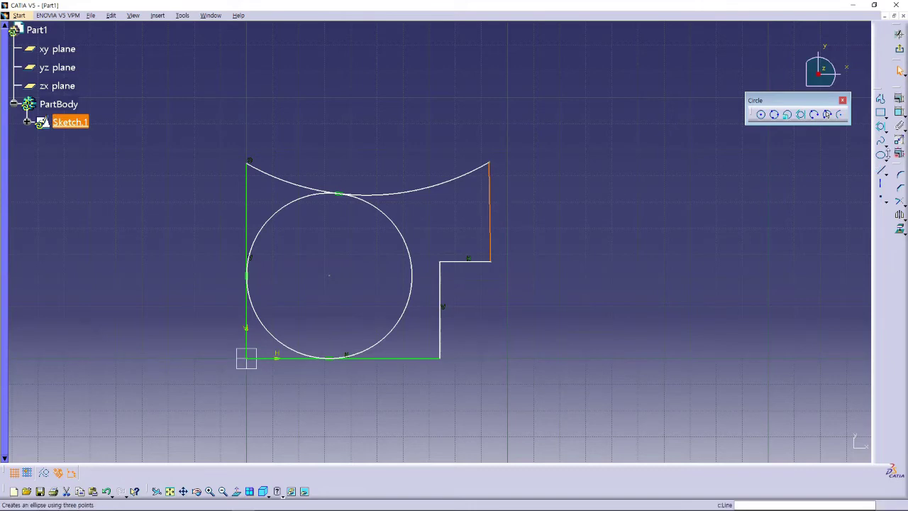
click(900, 99)
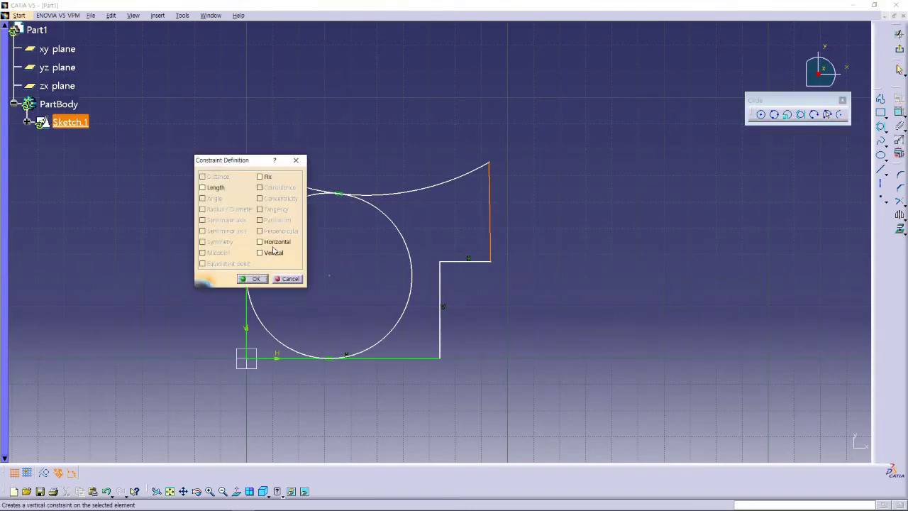
click(268, 242)
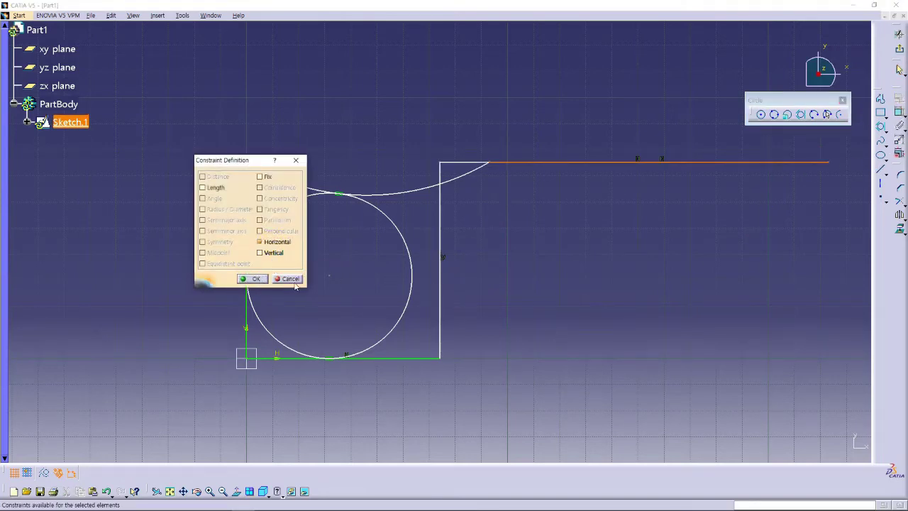
click(290, 279)
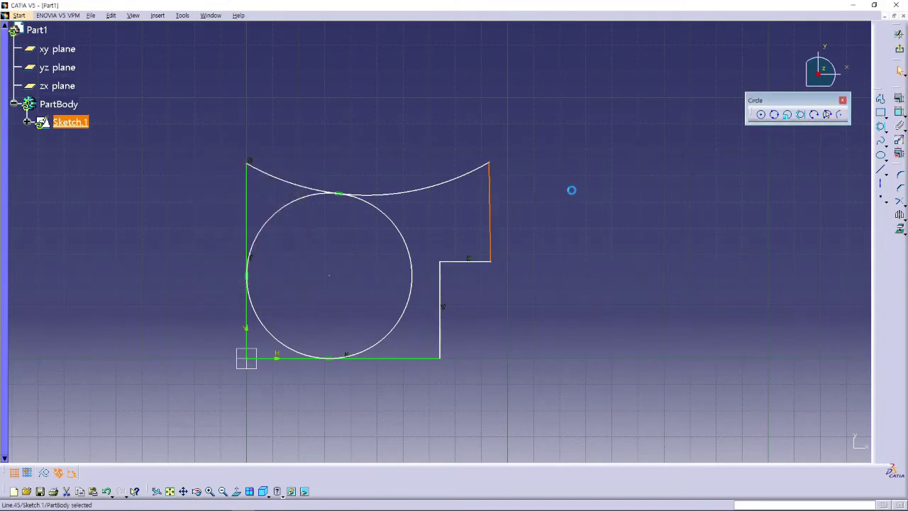
Apply a Vertical constraint to the slightly slanted outer line between the arc and the step.
click(899, 100)
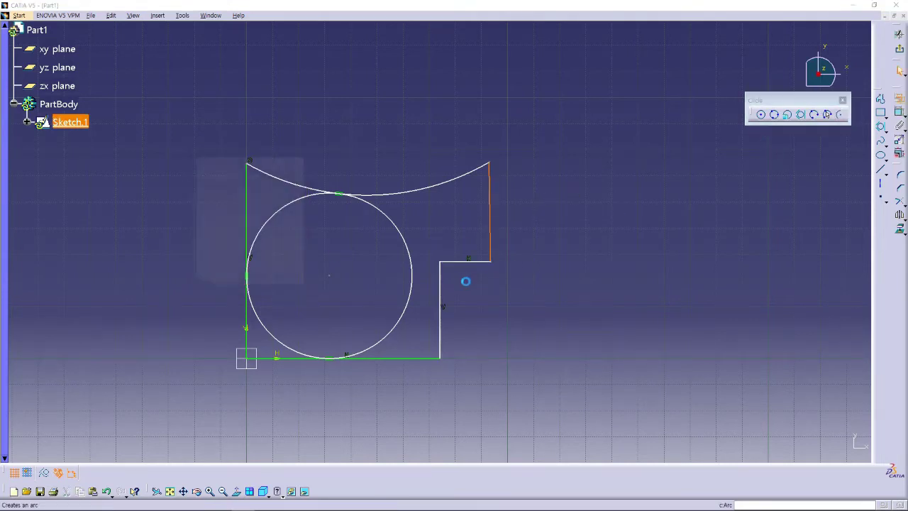
click(260, 252)
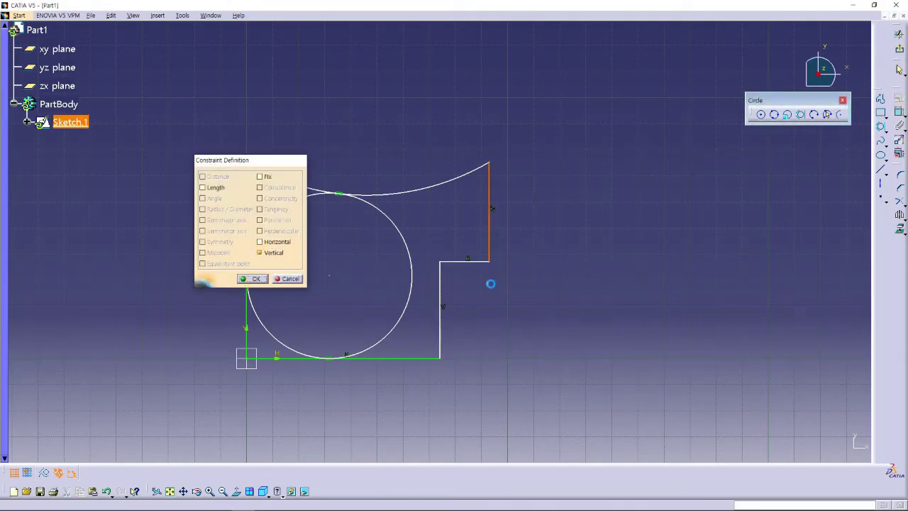
click(252, 279)
Create a second tri-tangent circle touching the short horizontal step line, the outer vertical line and the upper arc.
click(801, 114)
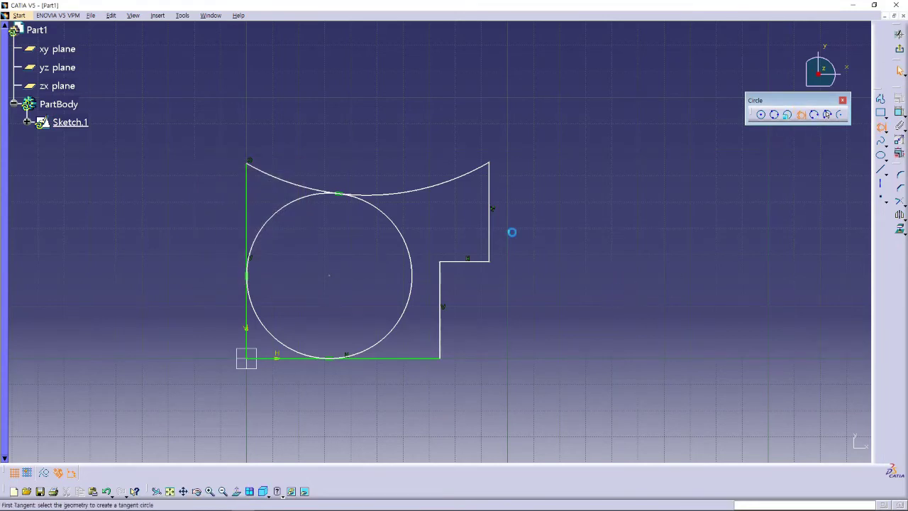
click(466, 262)
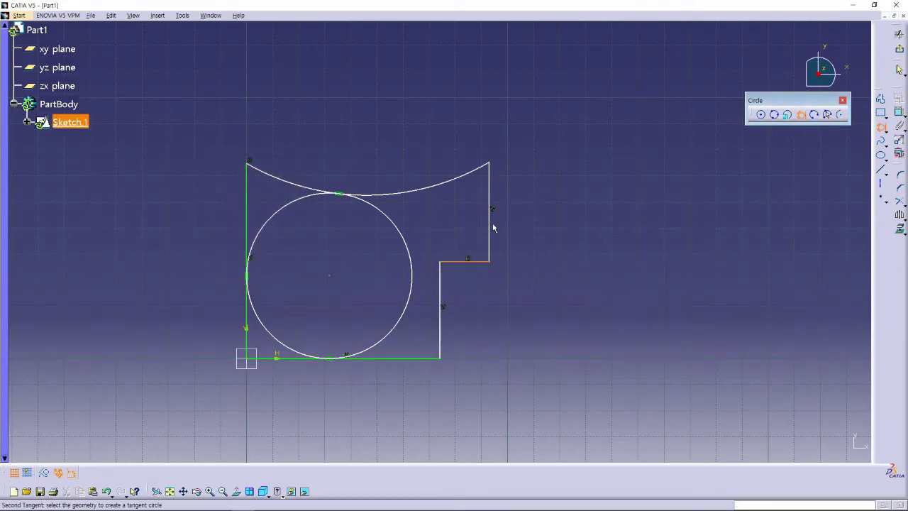
click(489, 226)
click(452, 184)
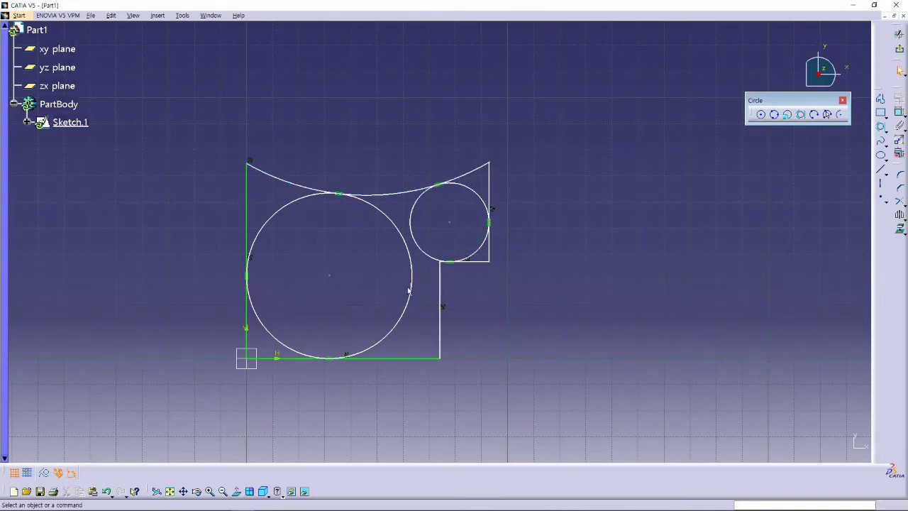
Dimension the radii of both tri-tangent circles, placing each dimension outside the profile.
middle_drag(474, 325, 519, 293)
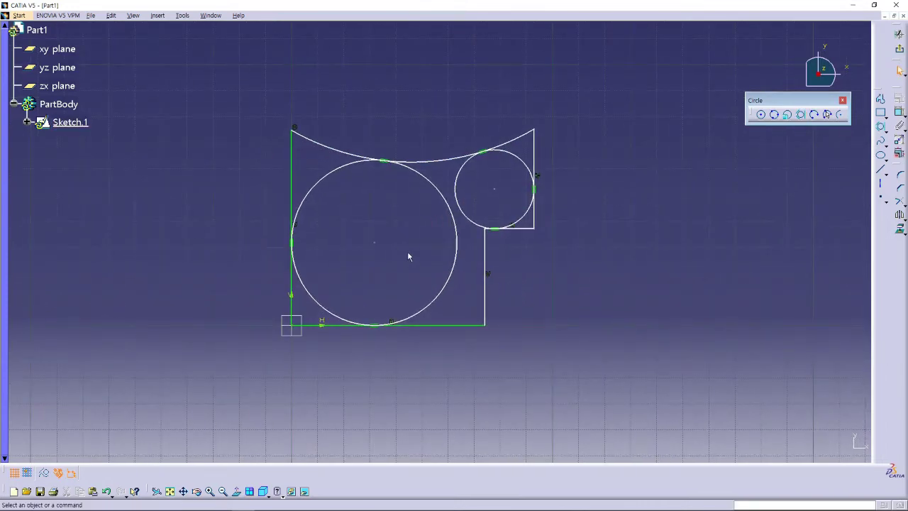
click(899, 112)
click(318, 185)
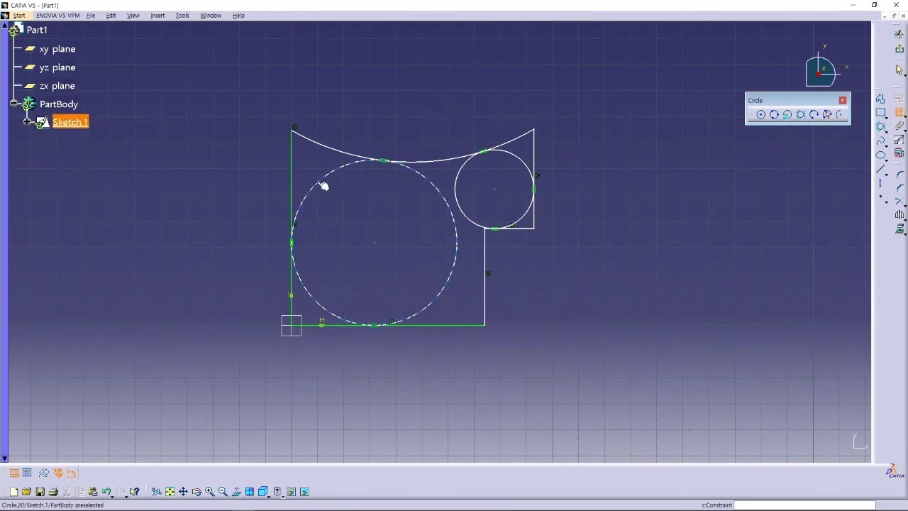
click(256, 178)
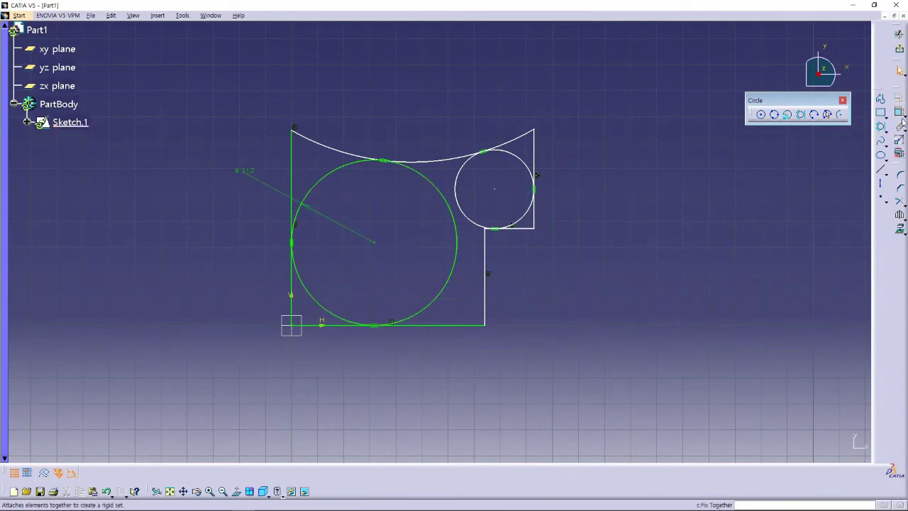
click(719, 135)
click(519, 152)
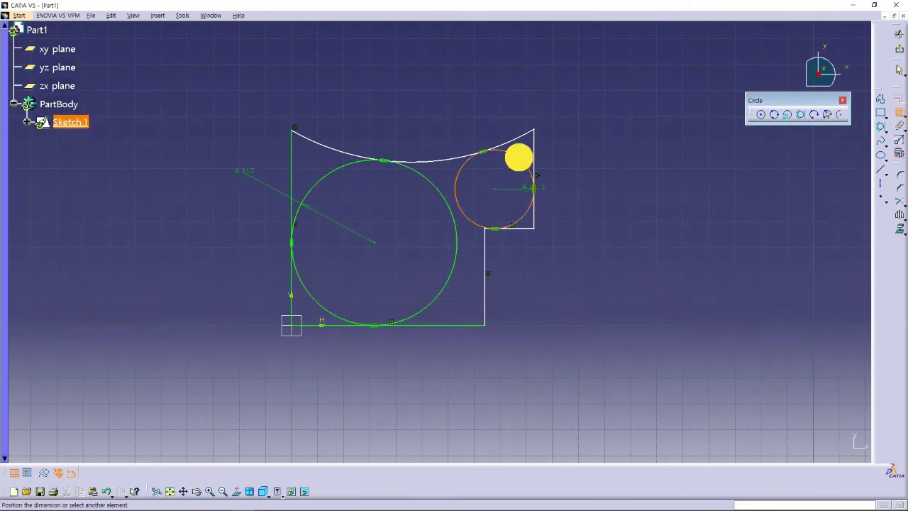
click(500, 122)
click(647, 267)
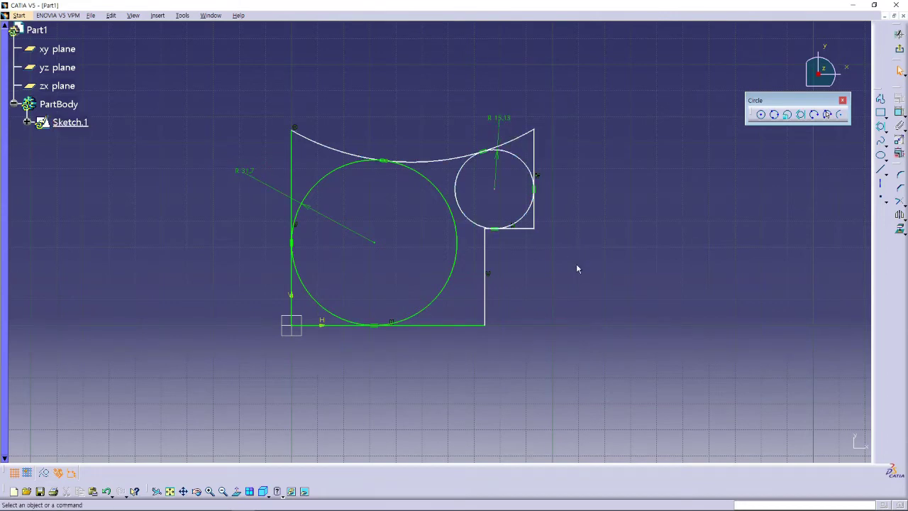
Delete the whole profile together with both tri-tangent circles and their dimensions.
mouse_move(572, 306)
middle_down()
mouse_move(573, 288)
mouse_move(606, 284)
mouse_move(597, 304)
middle_up()
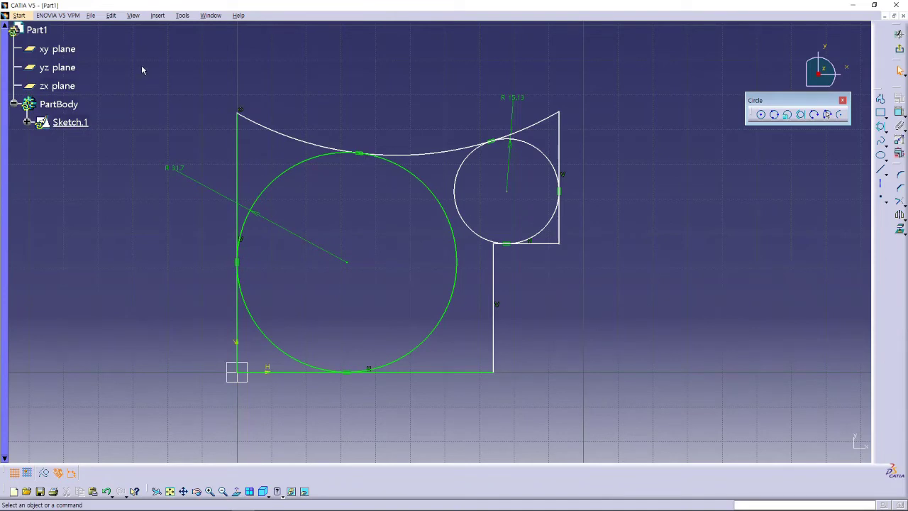
mouse_move(135, 60)
mouse_down()
mouse_move(176, 113)
mouse_move(554, 405)
mouse_move(674, 449)
mouse_up()
key(Delete)
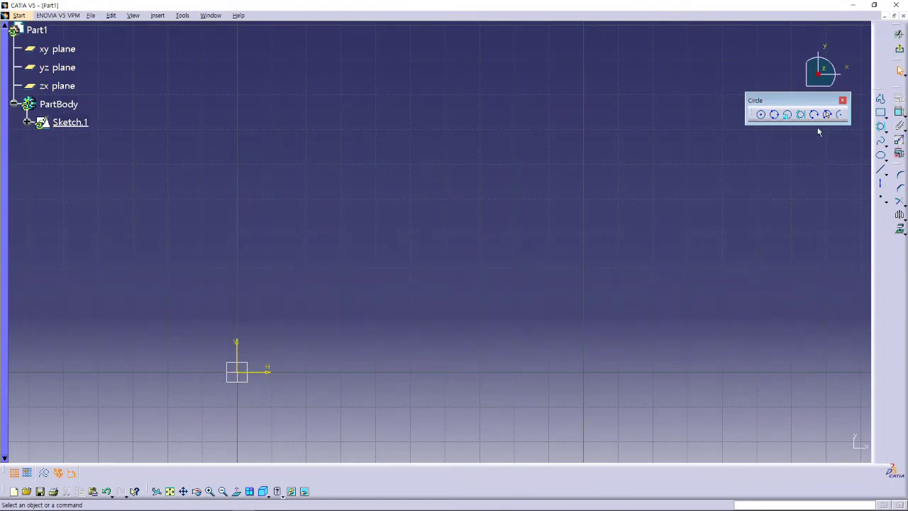
click(654, 258)
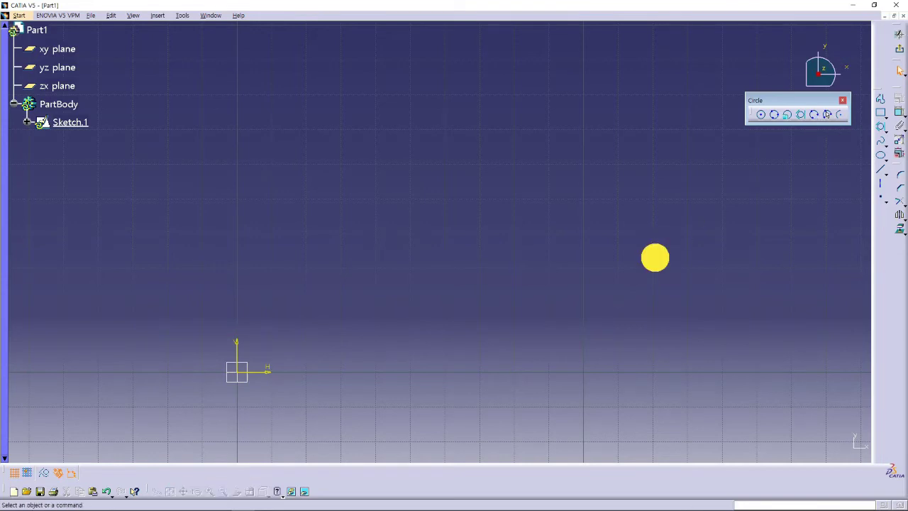
Restore the deleted profile by undoing the last deletion, then delete only its two tri-tangent circles.
key(ctrl+z)
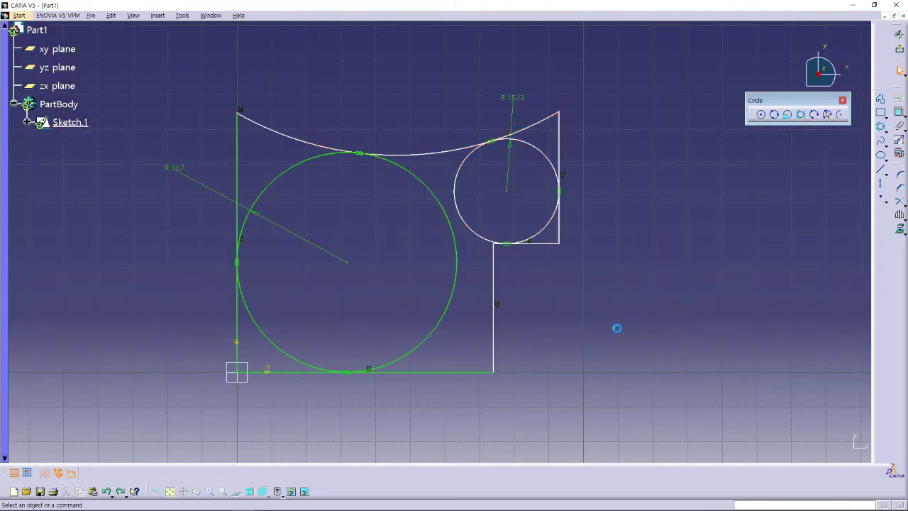
click(456, 269)
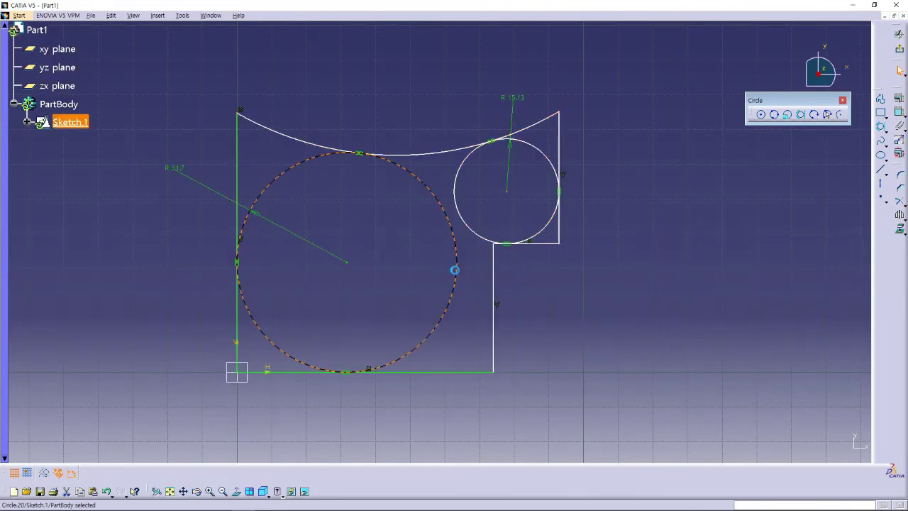
key(Delete)
click(482, 237)
key(Delete)
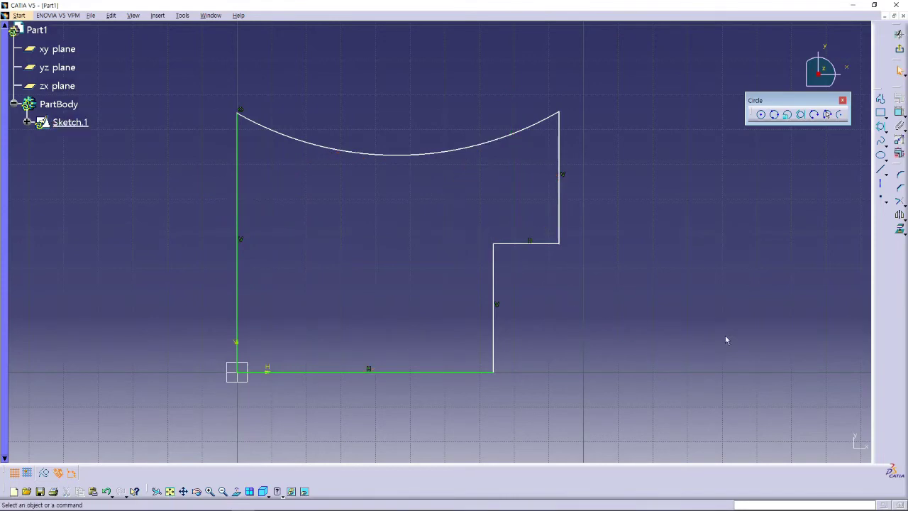
Draw a three-point arc from the long vertical line on the V axis through the base line to the step's lower vertical line.
click(814, 114)
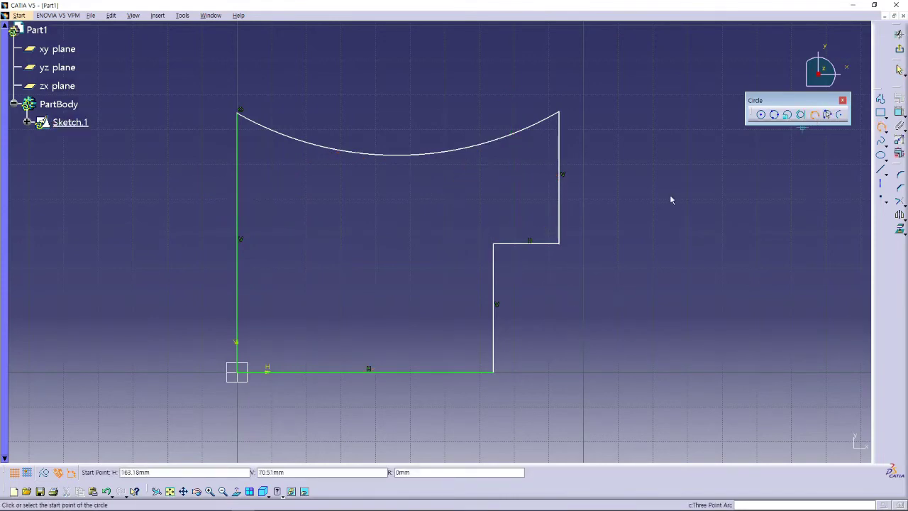
click(239, 240)
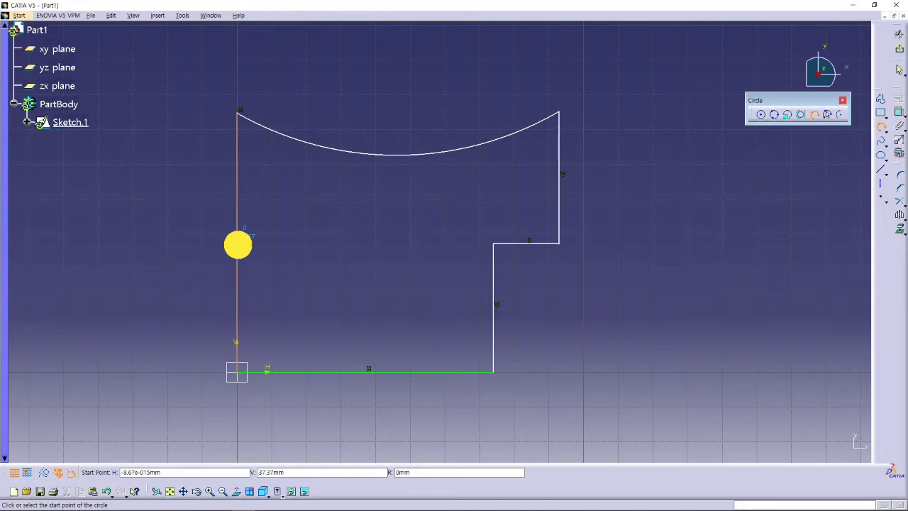
click(356, 371)
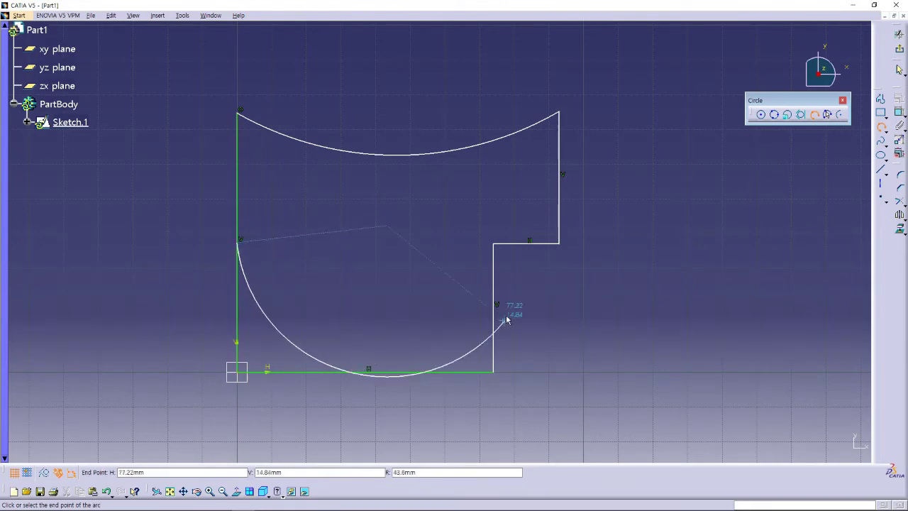
click(496, 275)
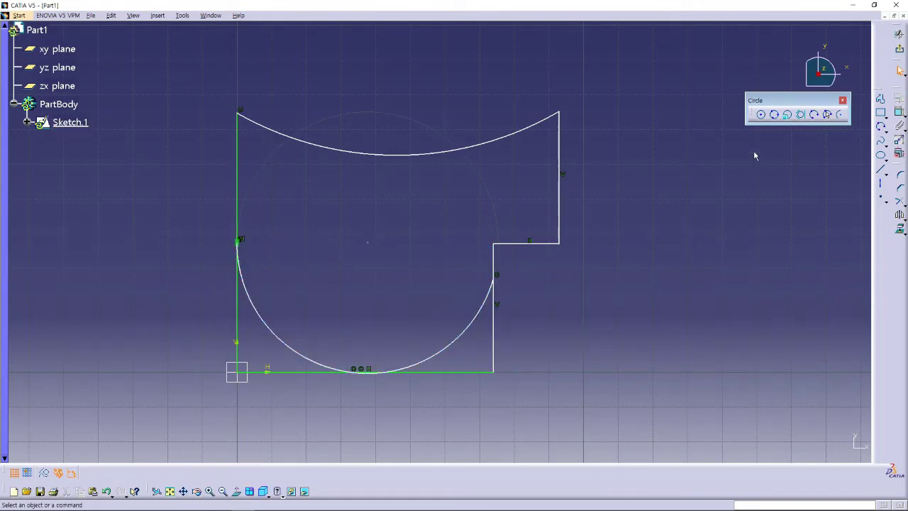
Draw a second three-point arc from the upper arc through the outer vertical line to the short horizontal step line.
click(814, 114)
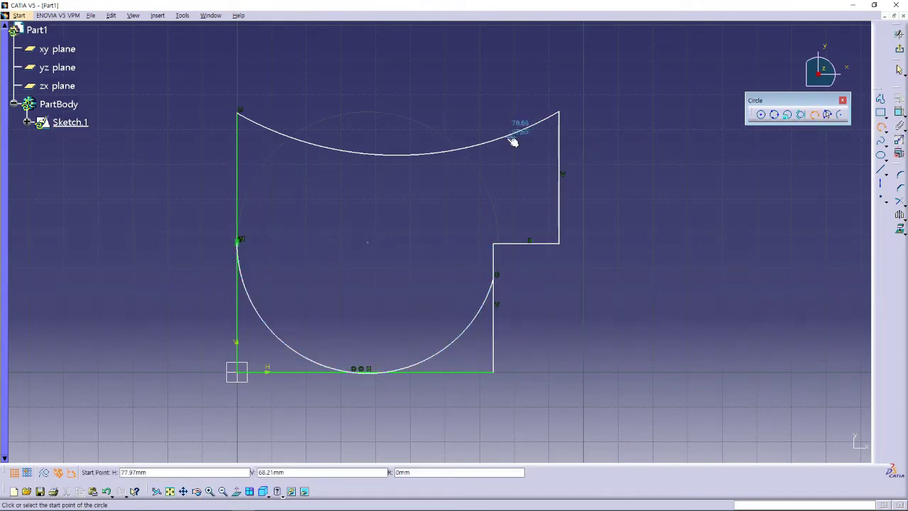
click(559, 175)
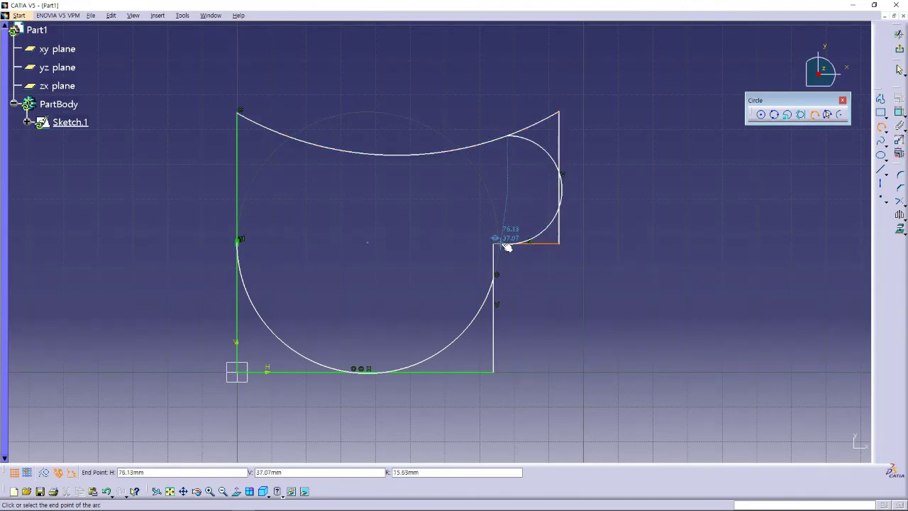
click(522, 245)
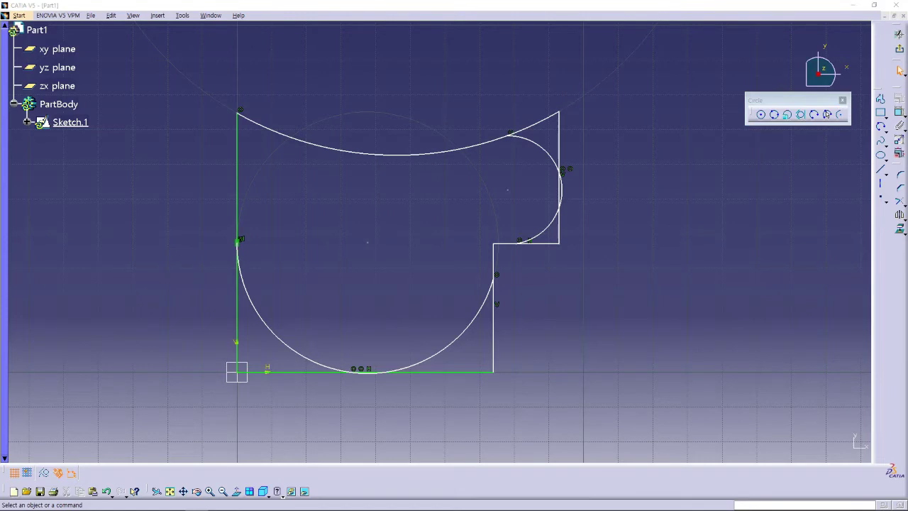
click(741, 321)
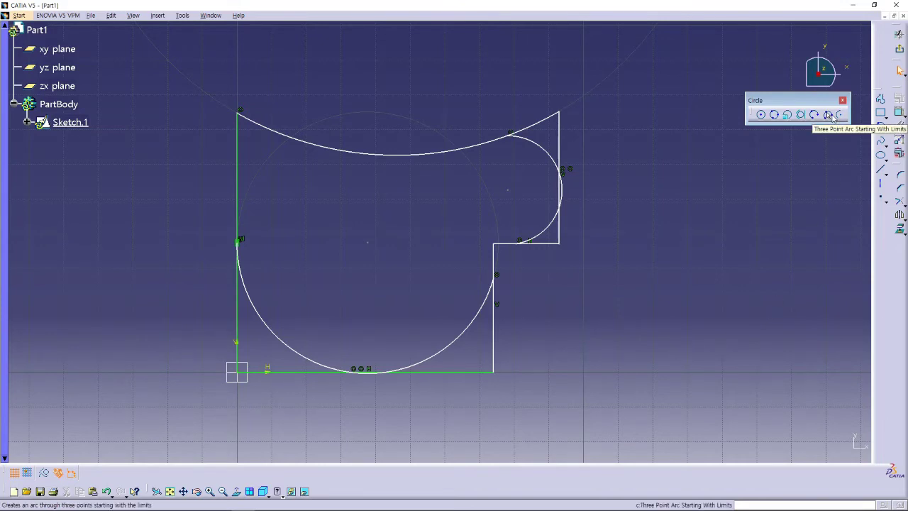
Draw a Three Point Arc Starting With Limits beside the profile's step, bulging down and outward with a radius of about 40 mm.
middle_drag(676, 298, 596, 286)
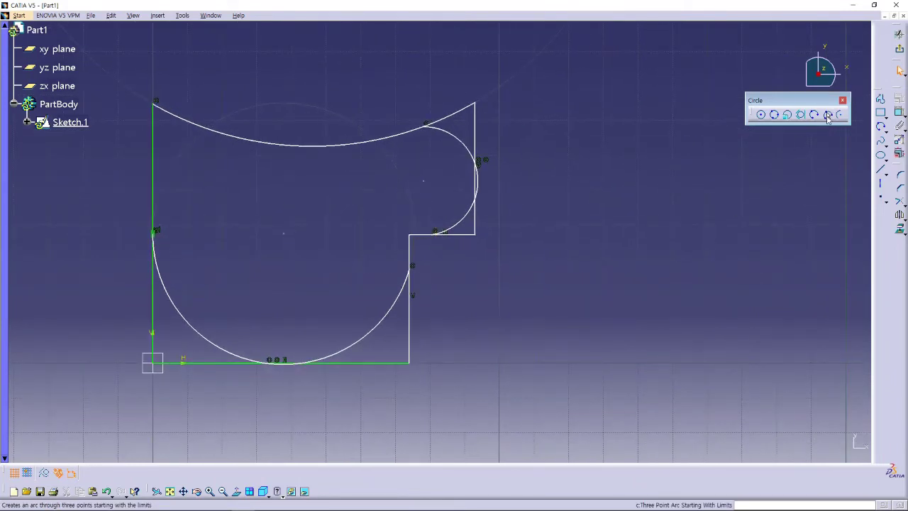
click(828, 116)
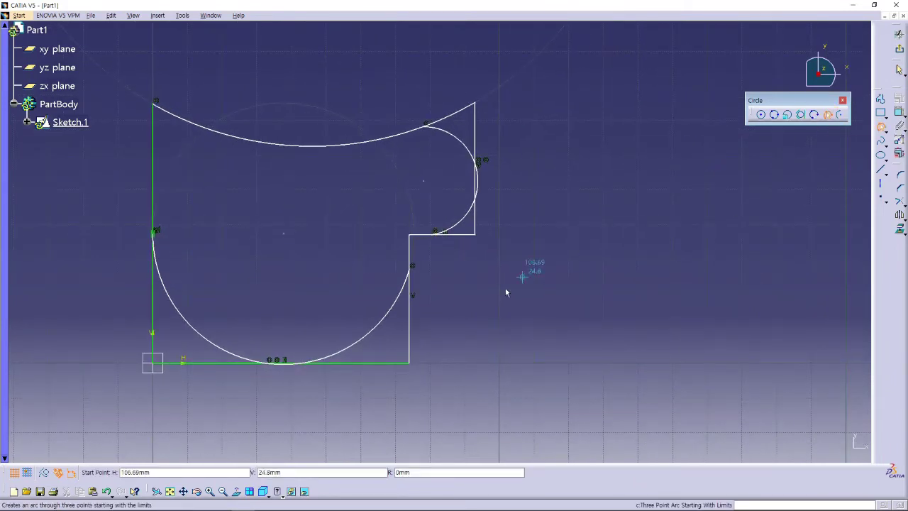
click(462, 286)
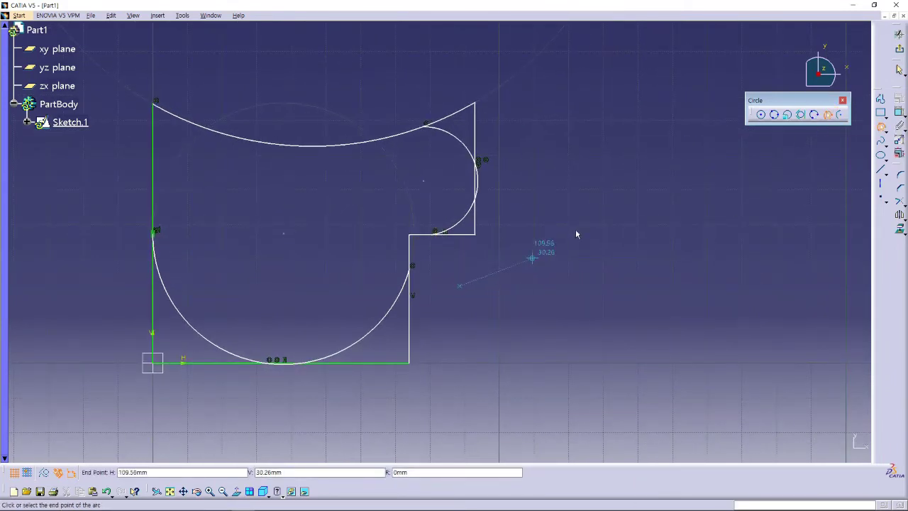
click(656, 151)
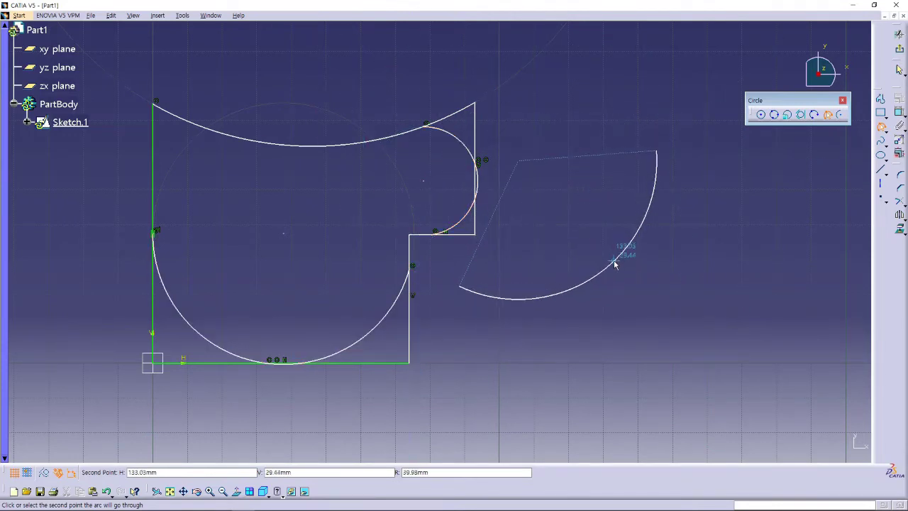
click(617, 268)
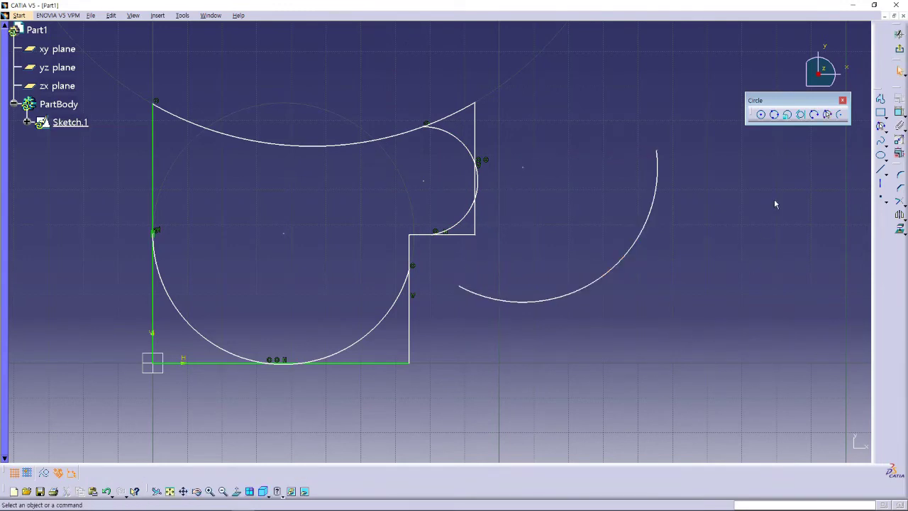
Draw a three-point arc from the free arc's lower end through the step's outer corner to just past its upper end.
click(814, 115)
click(459, 286)
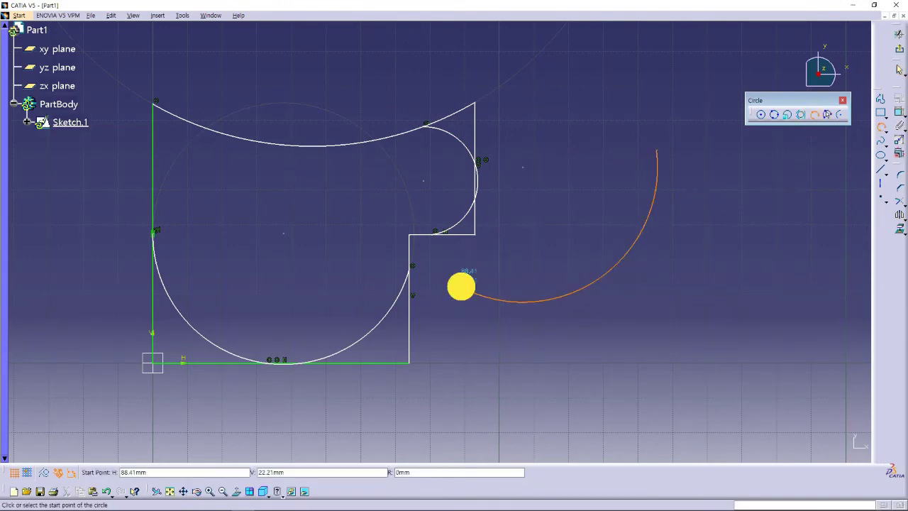
click(655, 153)
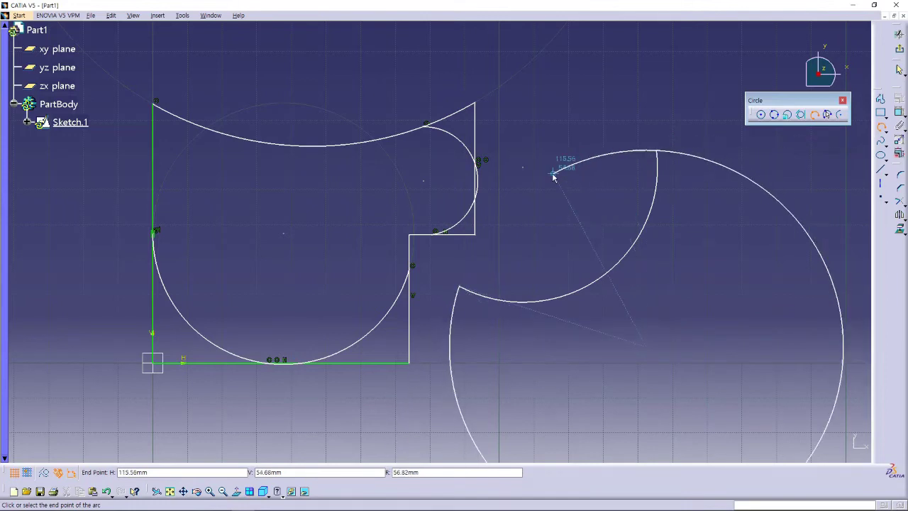
click(665, 155)
click(707, 268)
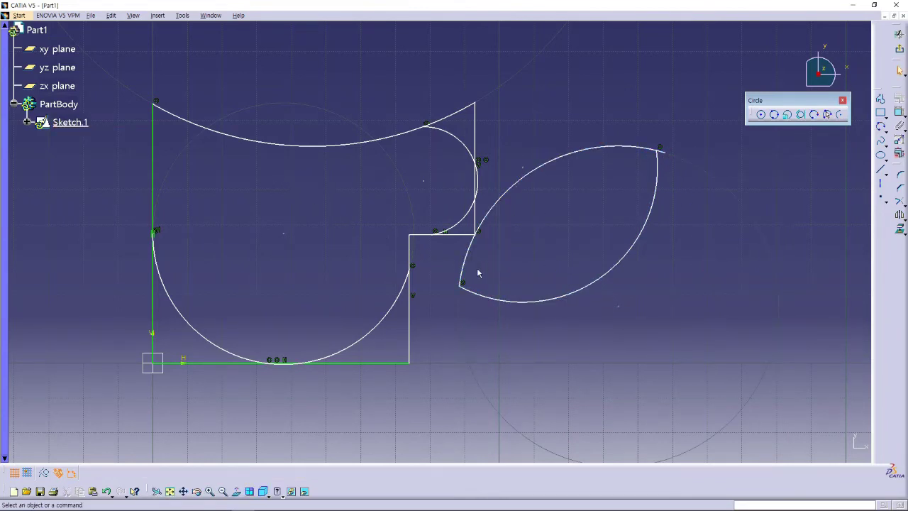
Draw a centre-based arc about the sketch origin with a radius of about 58 mm, sweeping about 135 degrees over the V axis.
mouse_move(315, 282)
middle_down()
mouse_move(485, 254)
mouse_move(462, 267)
mouse_move(445, 252)
middle_up()
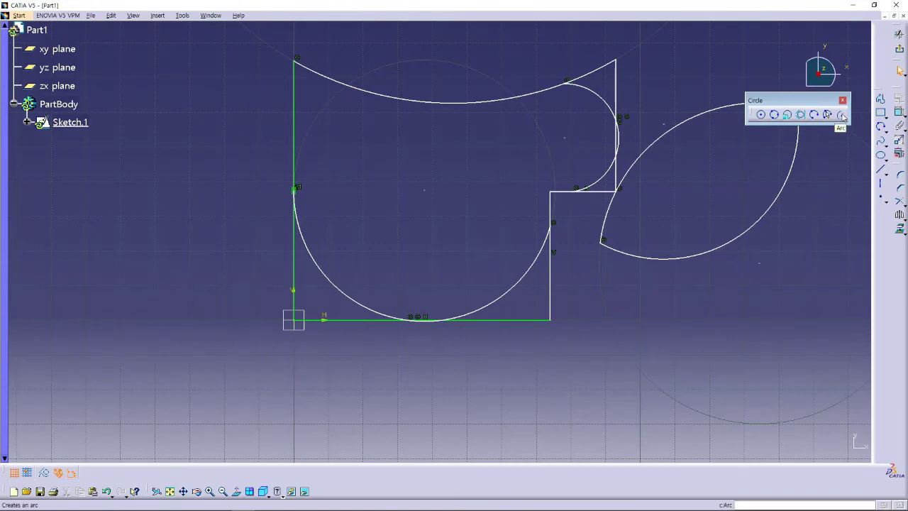
click(842, 116)
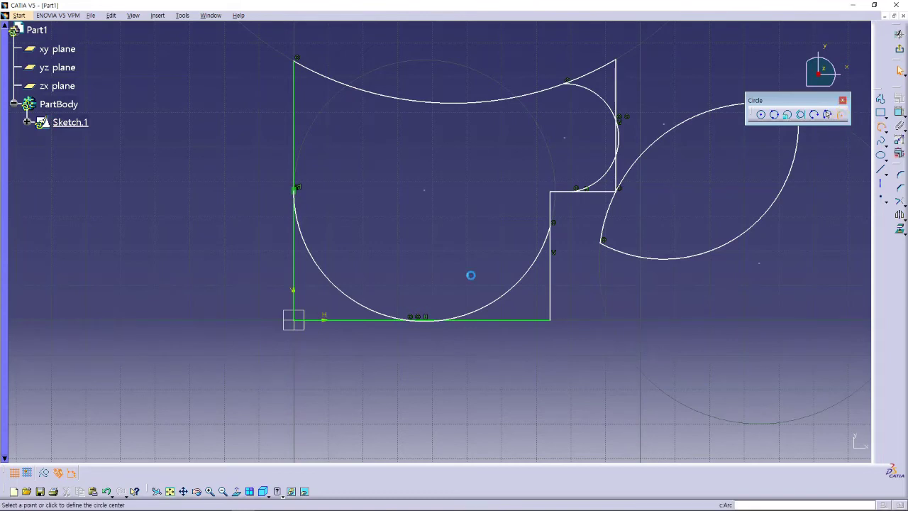
click(294, 320)
click(108, 236)
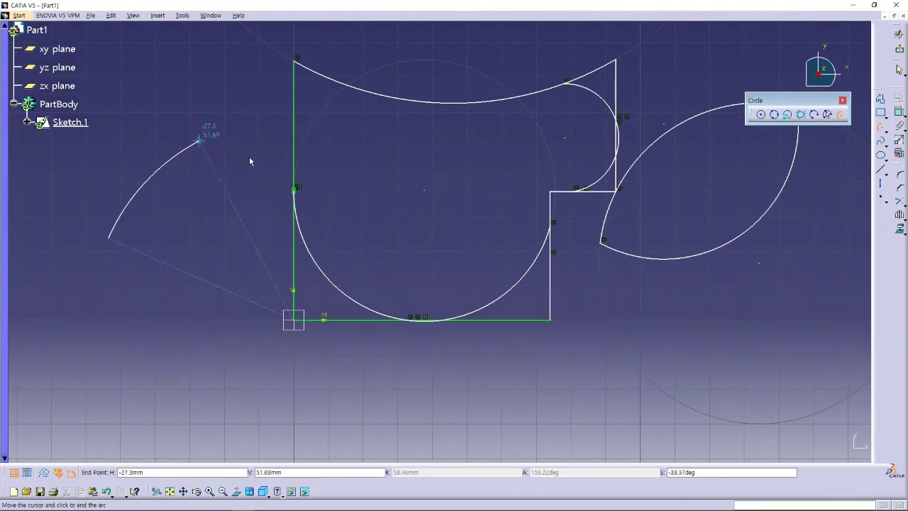
click(480, 251)
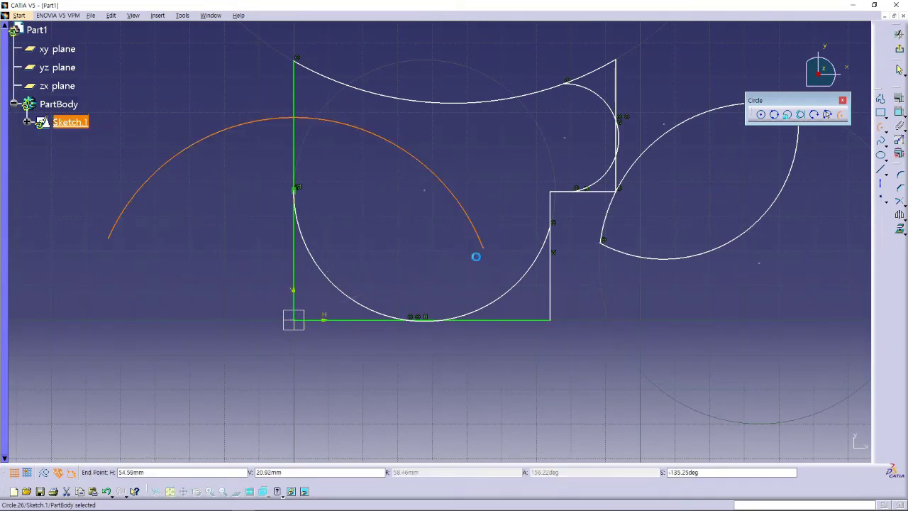
click(495, 390)
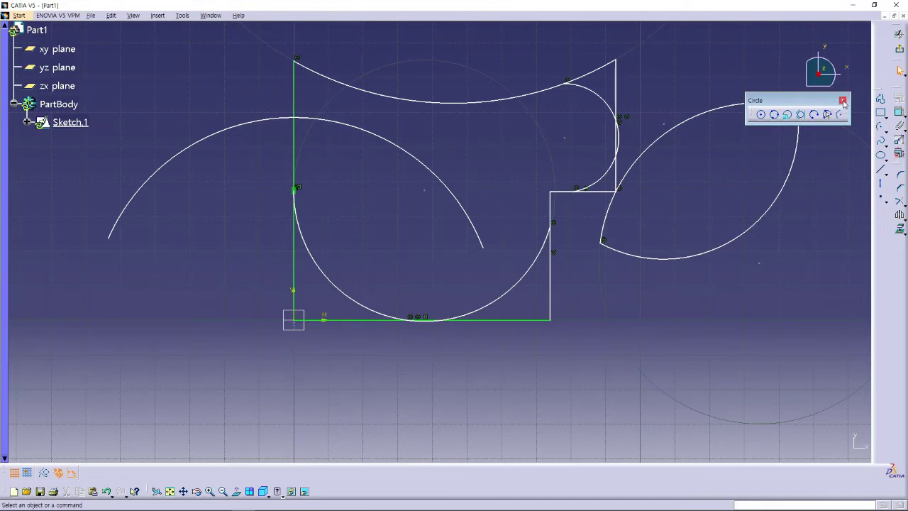
Draw a centre-point circle inside the profile, about 29 mm in radius and tangent to the long vertical line on the V axis.
click(761, 115)
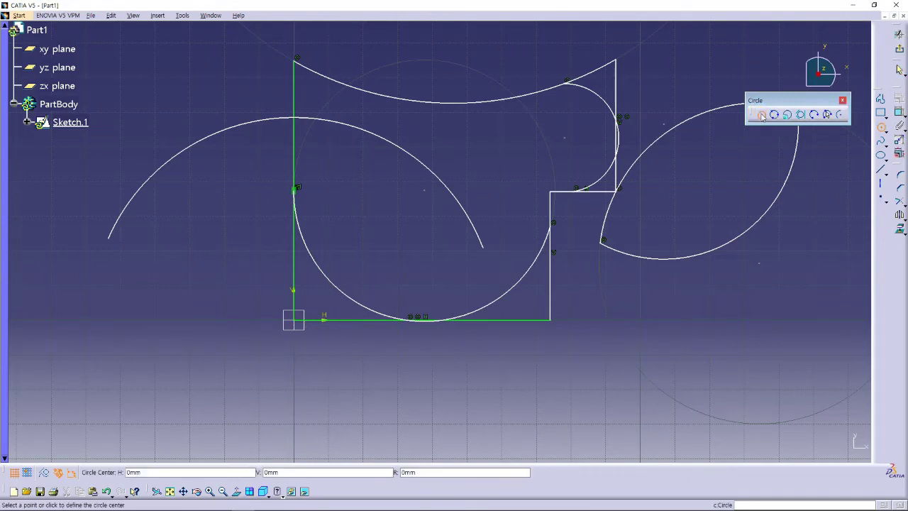
click(395, 226)
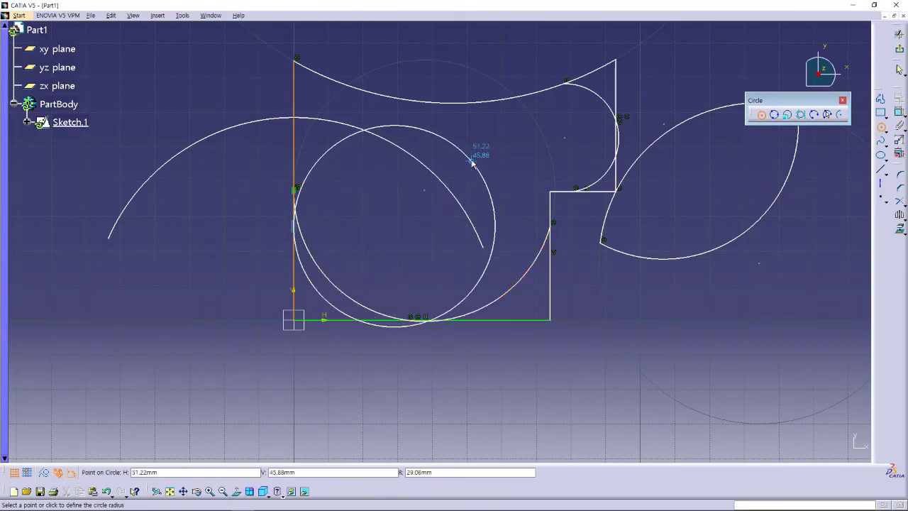
click(472, 162)
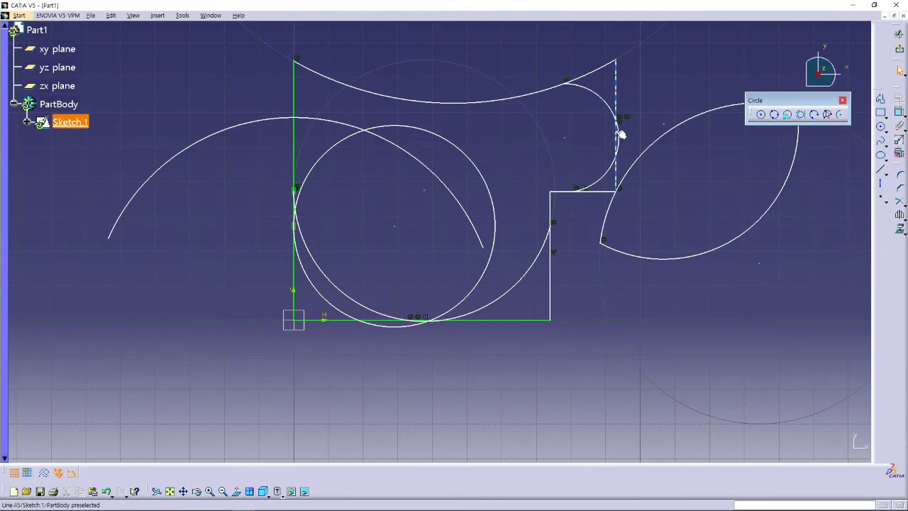
Dimension the radius of the small arc beside the outer vertical line, placing the dimension outside the profile.
mouse_move(641, 142)
middle_down()
mouse_move(591, 156)
mouse_move(596, 176)
middle_up()
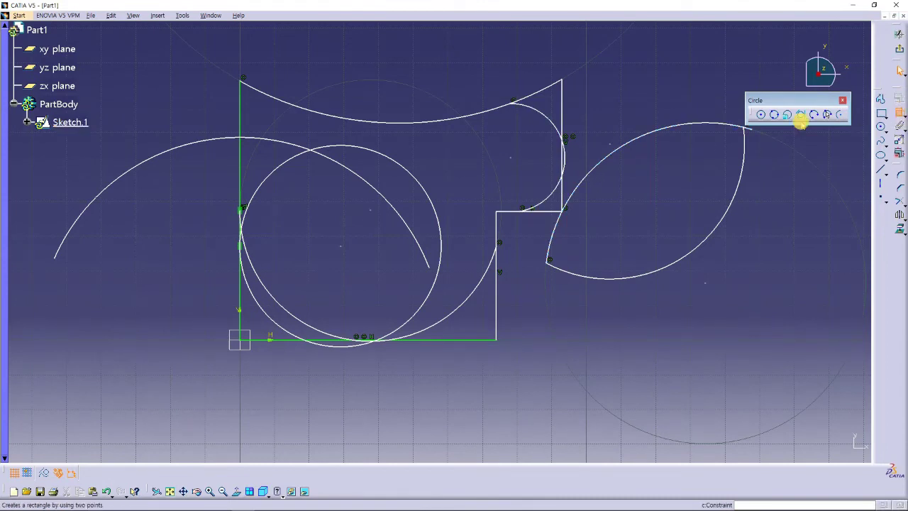
click(553, 115)
click(581, 91)
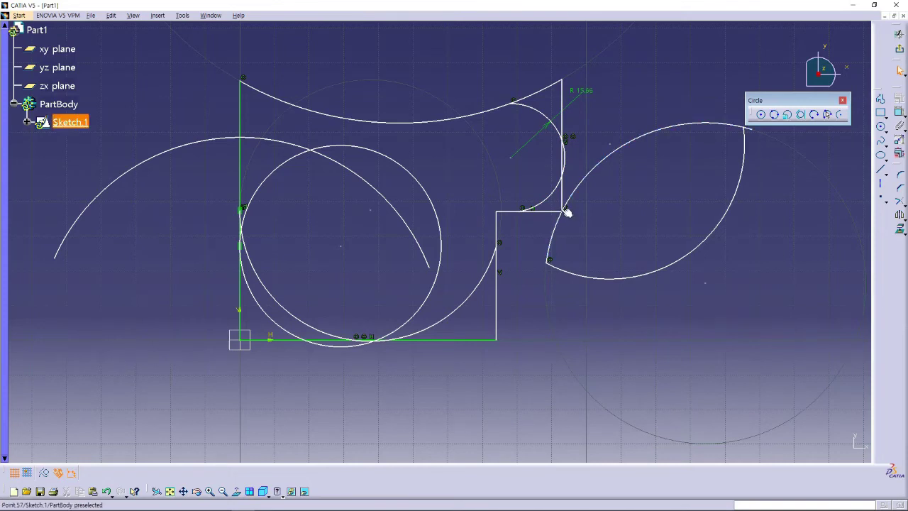
Apply a Tangency constraint between the small arc and the outer vertical line.
click(568, 170)
ctrl+click(569, 192)
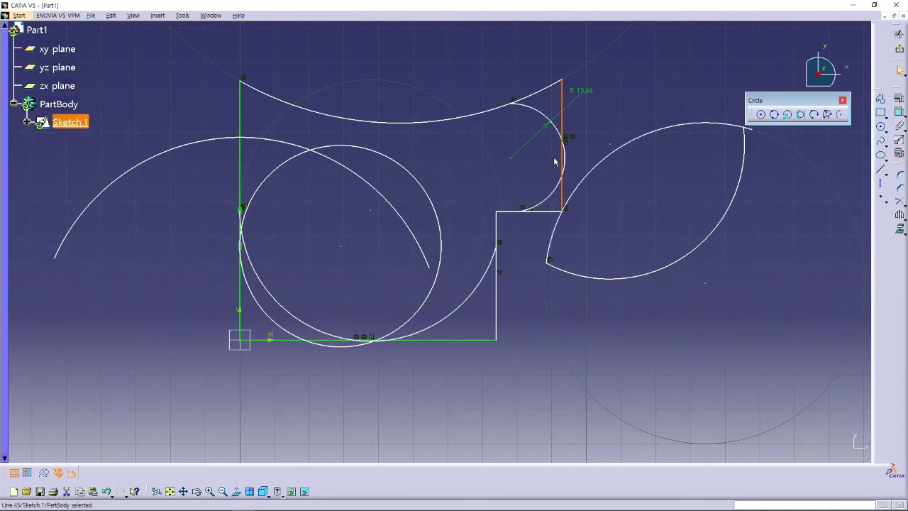
ctrl+click(567, 160)
ctrl+click(572, 163)
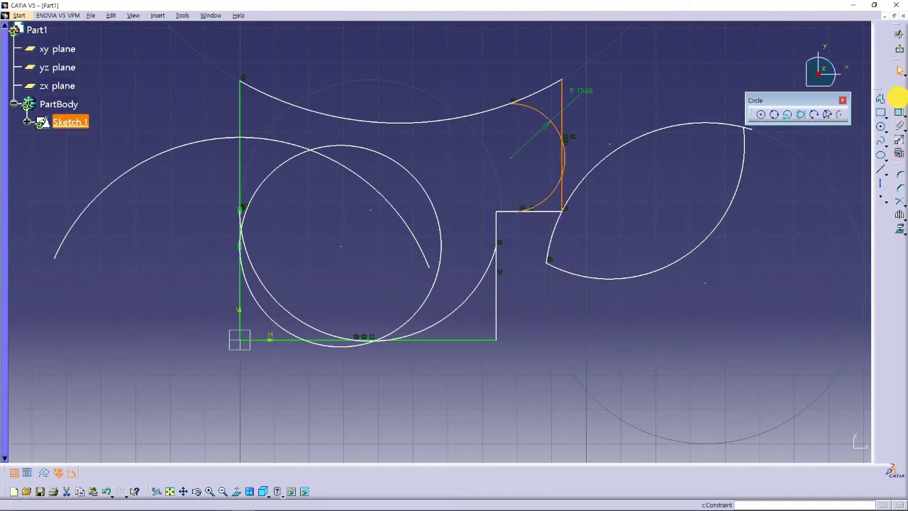
click(880, 100)
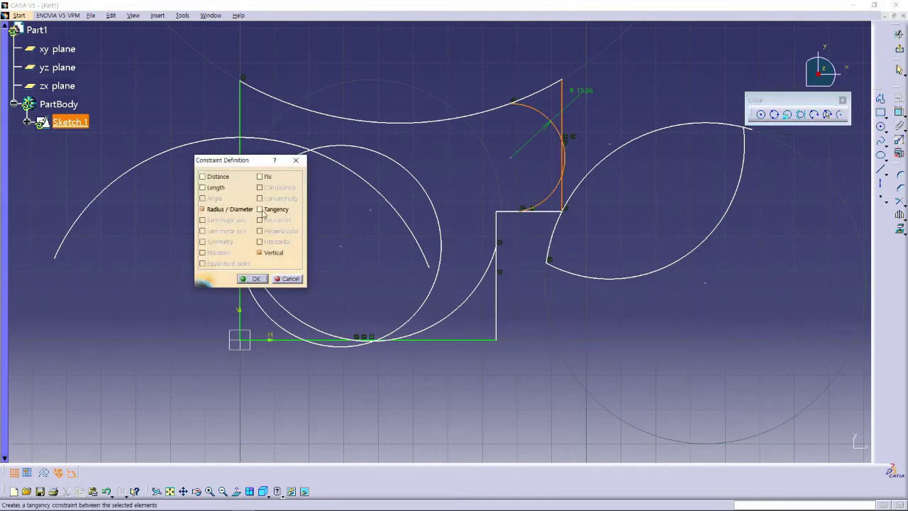
click(260, 210)
click(253, 278)
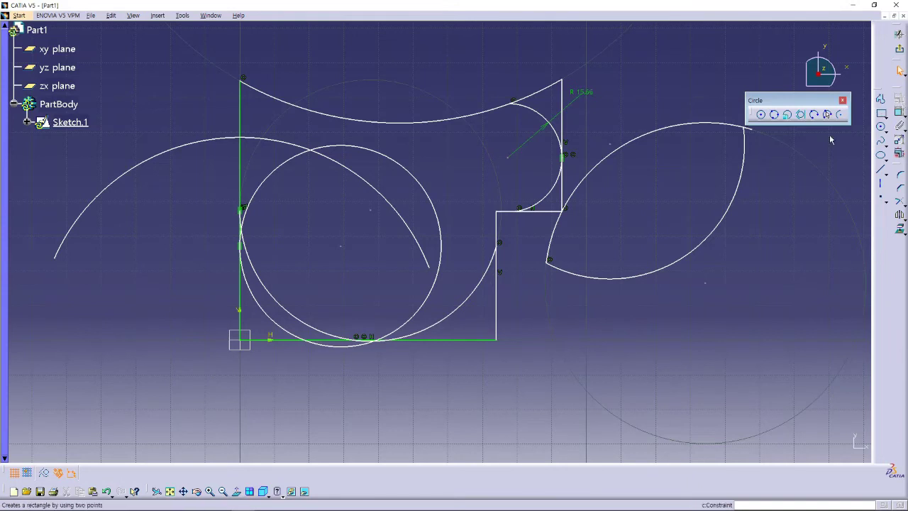
click(615, 180)
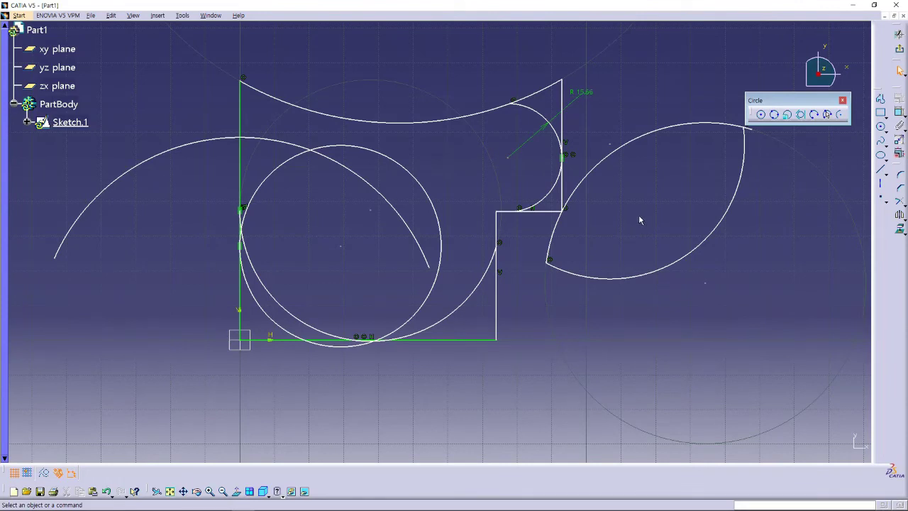
middle_drag(638, 215, 635, 252)
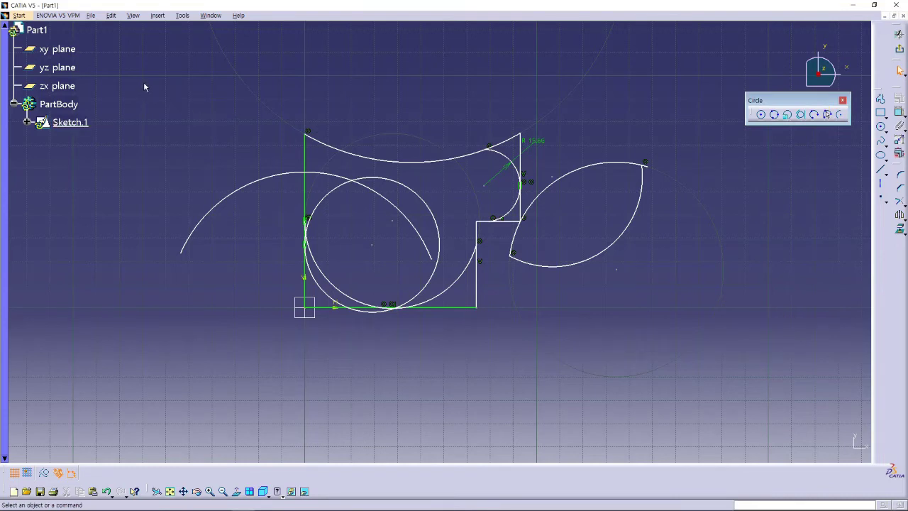
Close the Circle toolbar and delete all the geometry and constraints in the sketch.
click(842, 100)
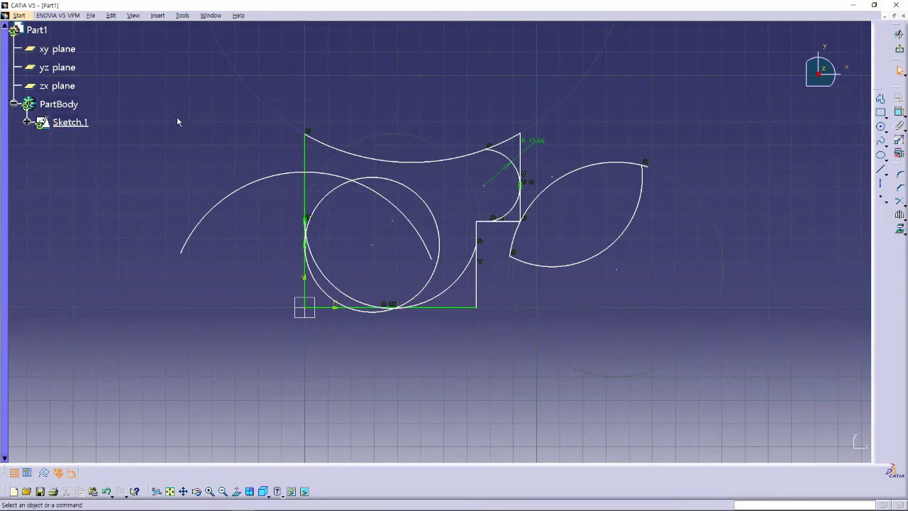
mouse_move(110, 59)
mouse_down()
mouse_move(582, 366)
mouse_move(774, 399)
mouse_up()
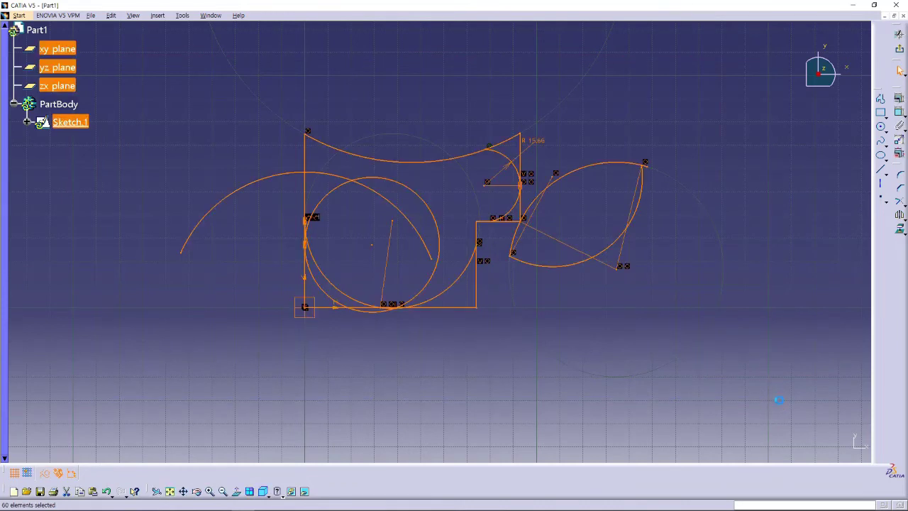
key(Delete)
Draw a wave-shaped spline through four control points at about (-54, -1), (-16, 28), (27, 10) and (81, 28) mm.
mouse_move(473, 333)
middle_down()
mouse_move(561, 278)
mouse_move(549, 308)
mouse_move(548, 282)
middle_up()
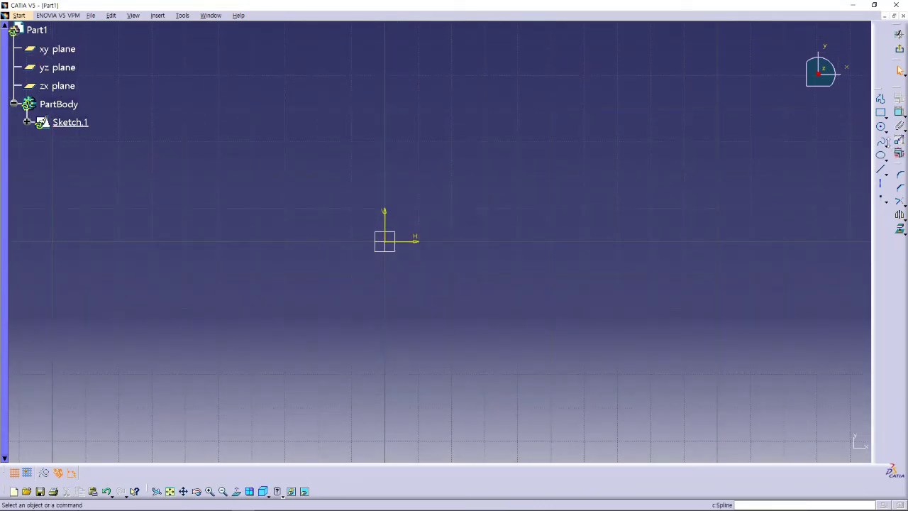
click(876, 148)
drag(877, 148, 738, 99)
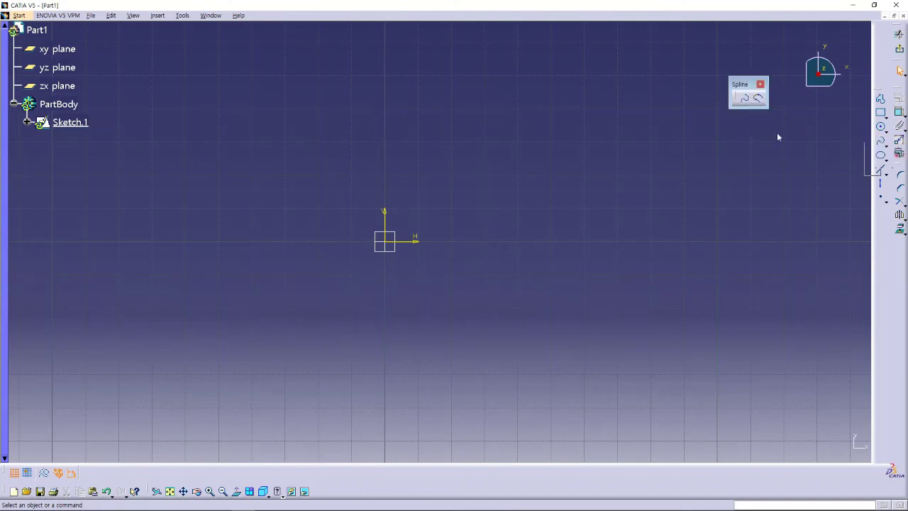
click(746, 100)
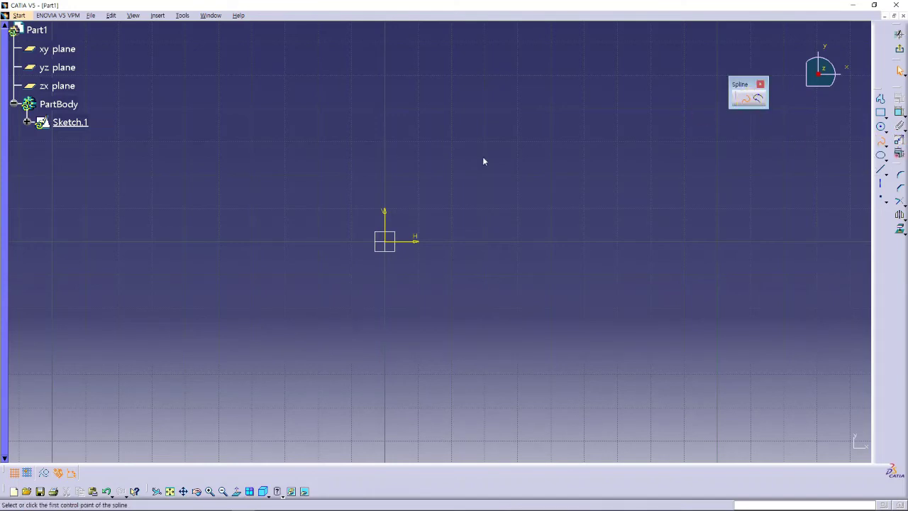
click(204, 245)
click(332, 147)
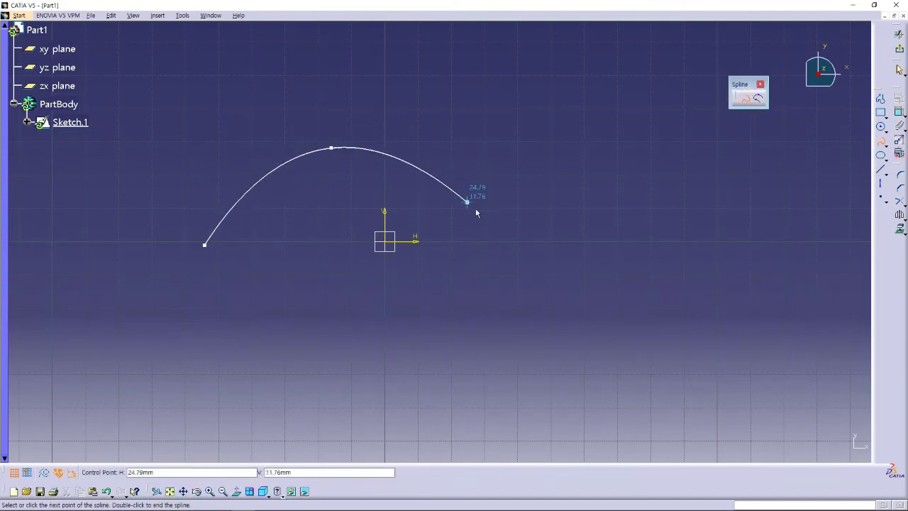
click(476, 208)
double_click(654, 148)
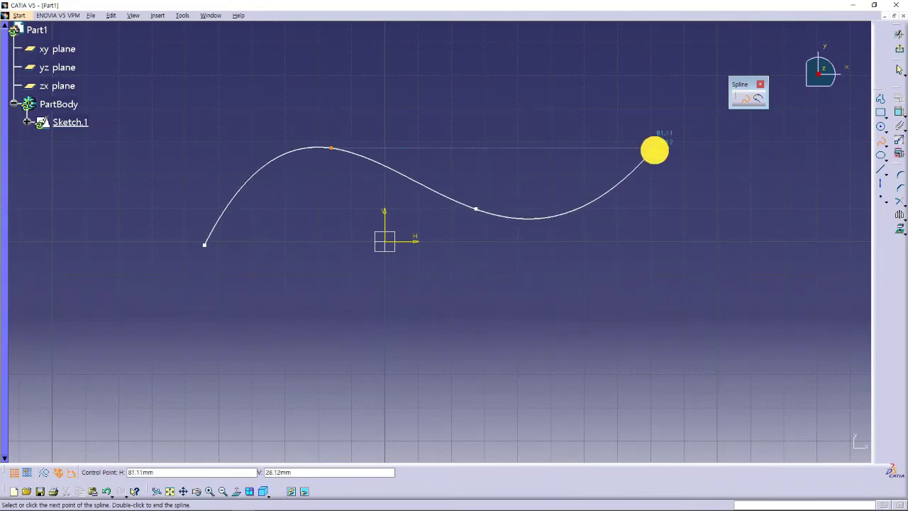
click(670, 203)
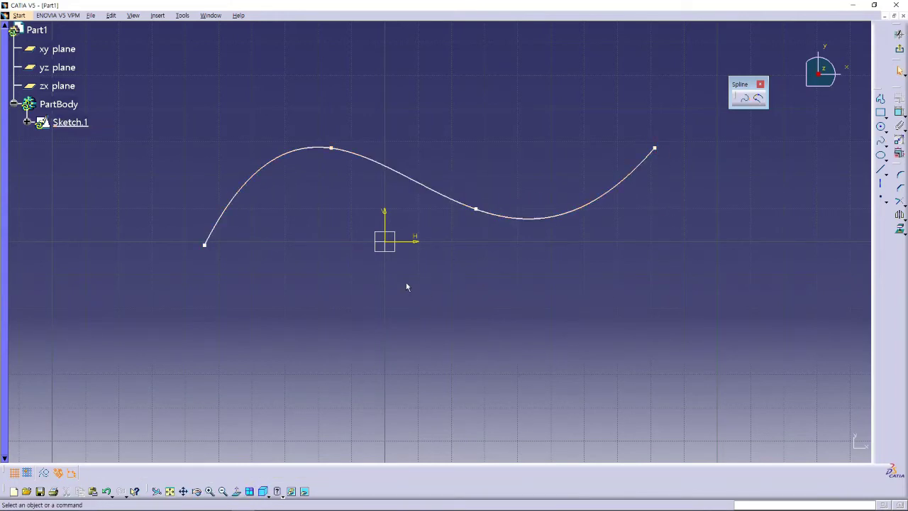
Dimension the spline's first control point from the H axis and from the V axis.
click(899, 112)
click(204, 246)
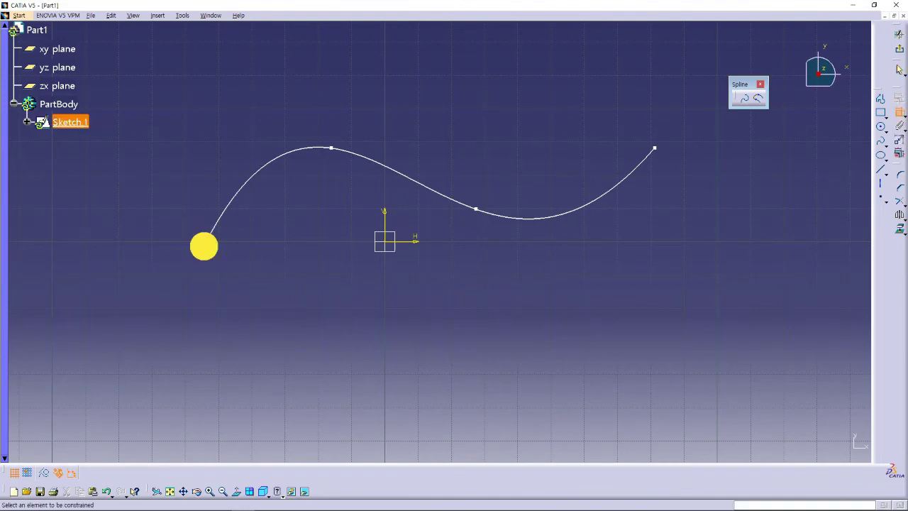
click(410, 242)
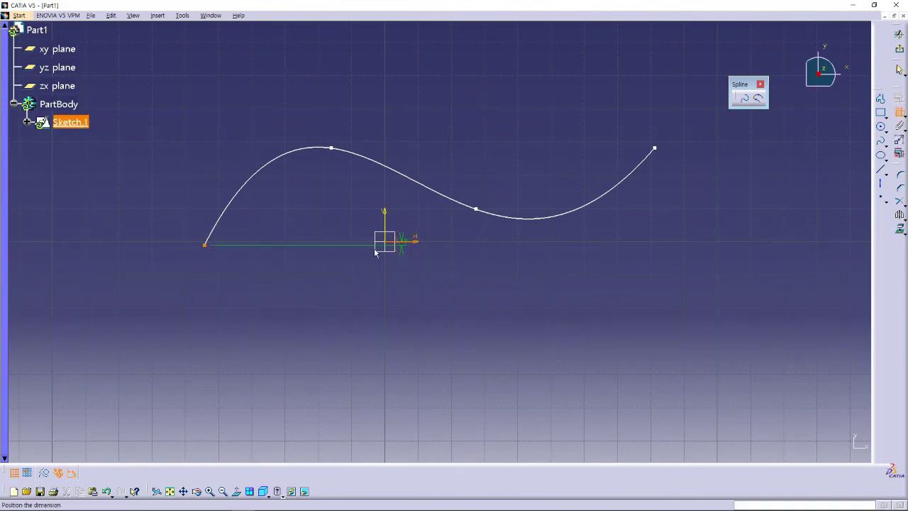
click(309, 249)
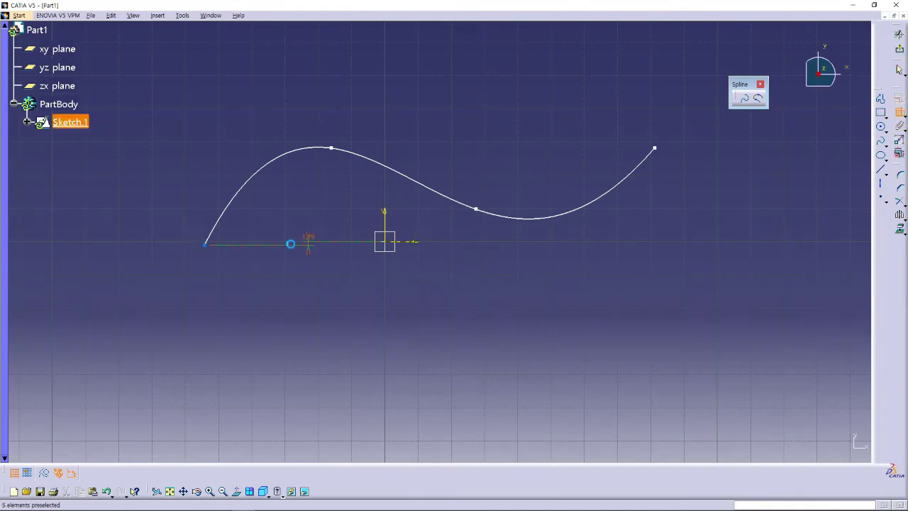
click(385, 228)
click(334, 297)
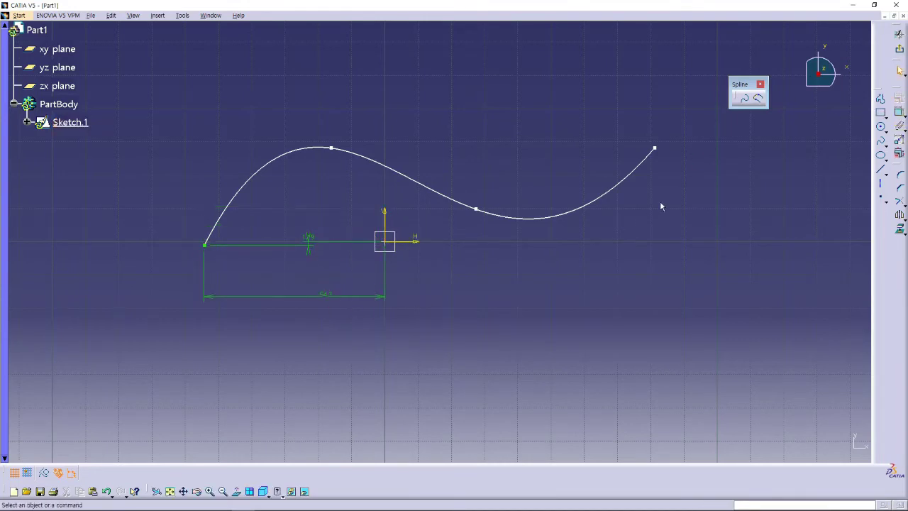
Dimension the spline's second control point, near the crest, from the V axis and from the H axis.
click(880, 112)
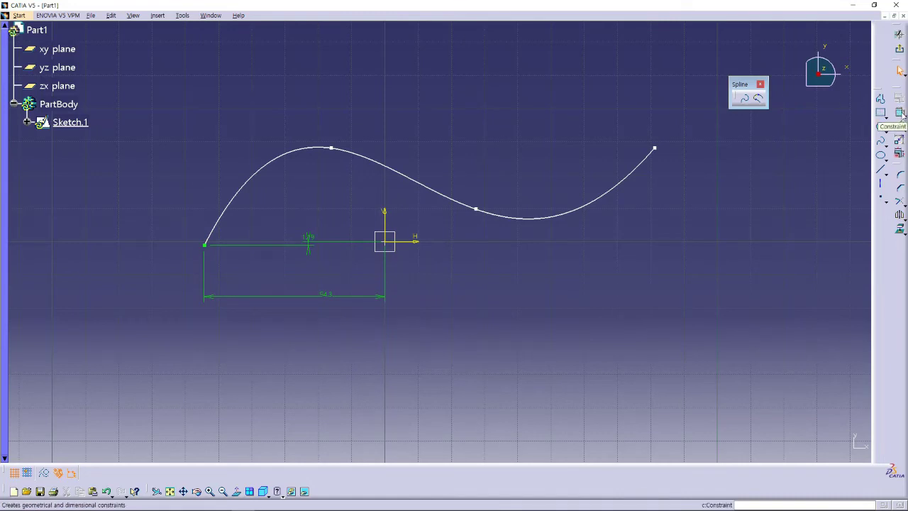
key(Escape)
click(332, 147)
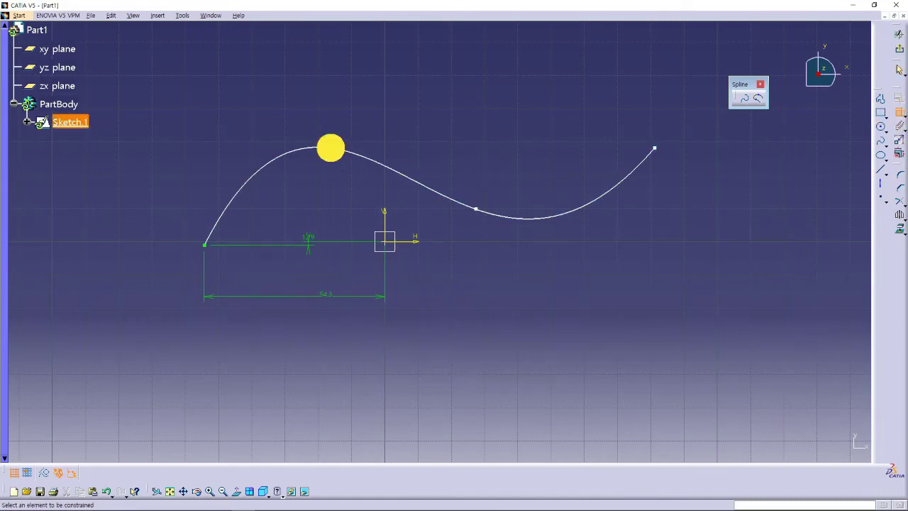
click(386, 224)
click(351, 205)
click(402, 242)
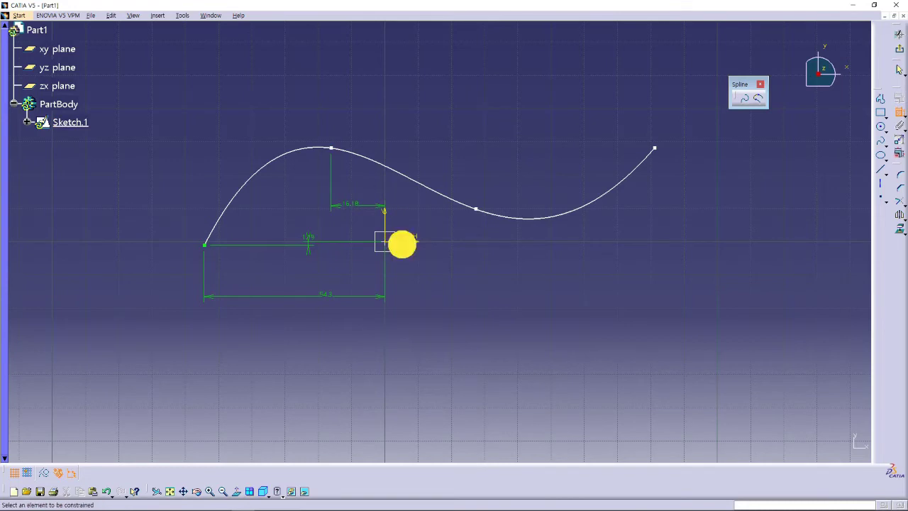
click(331, 148)
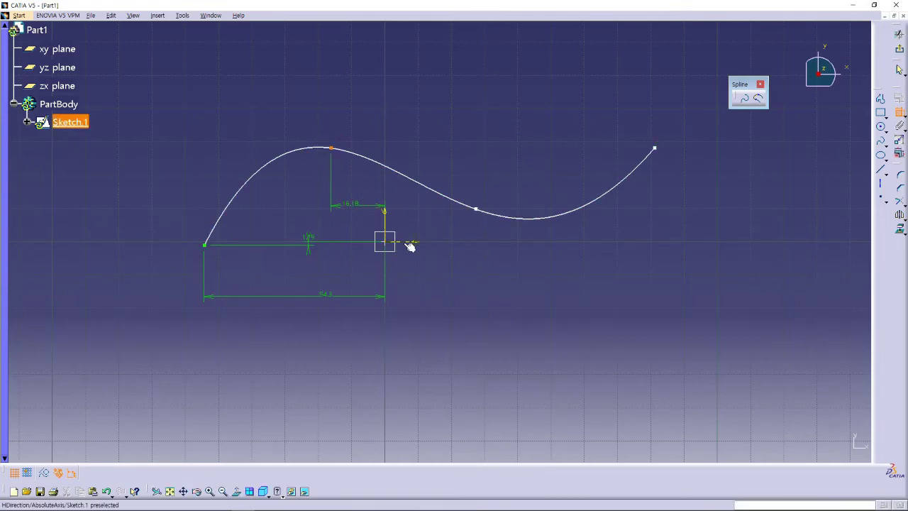
click(408, 242)
click(298, 200)
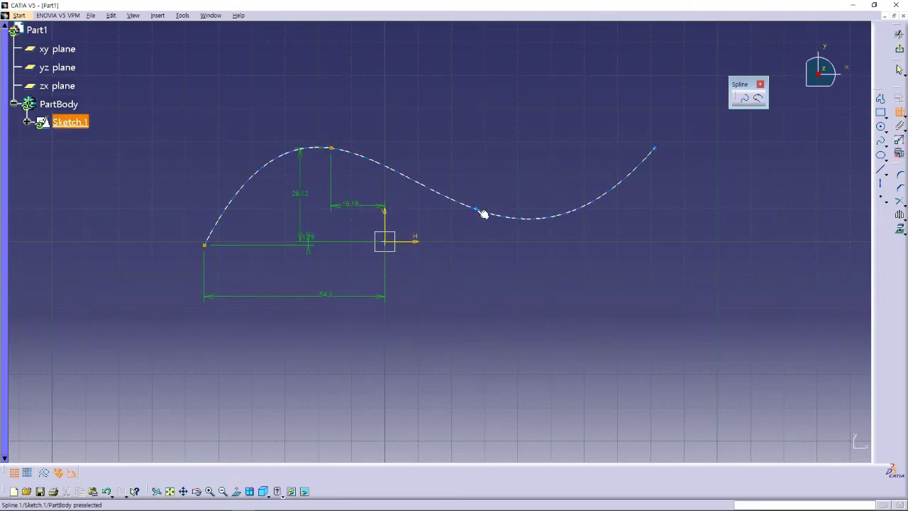
Dimension the spline's third control point from the H axis and from the V axis.
click(478, 212)
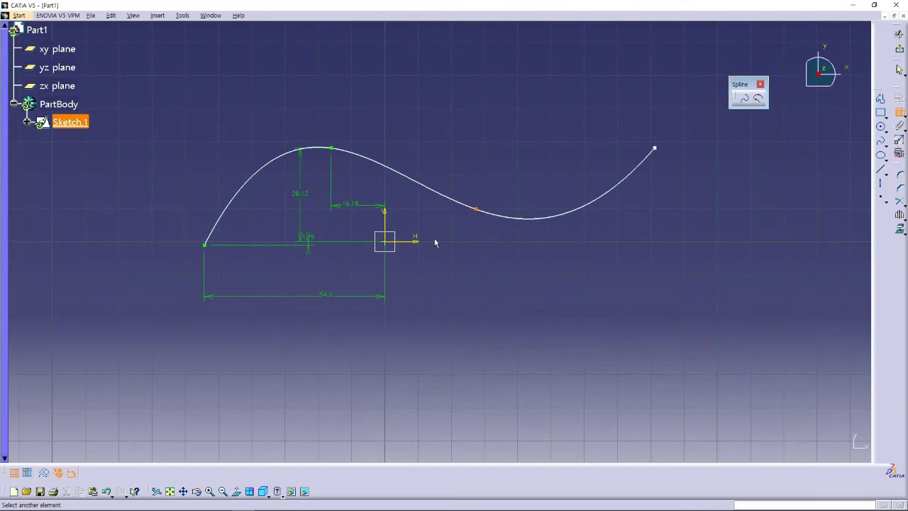
click(424, 242)
click(497, 250)
click(473, 212)
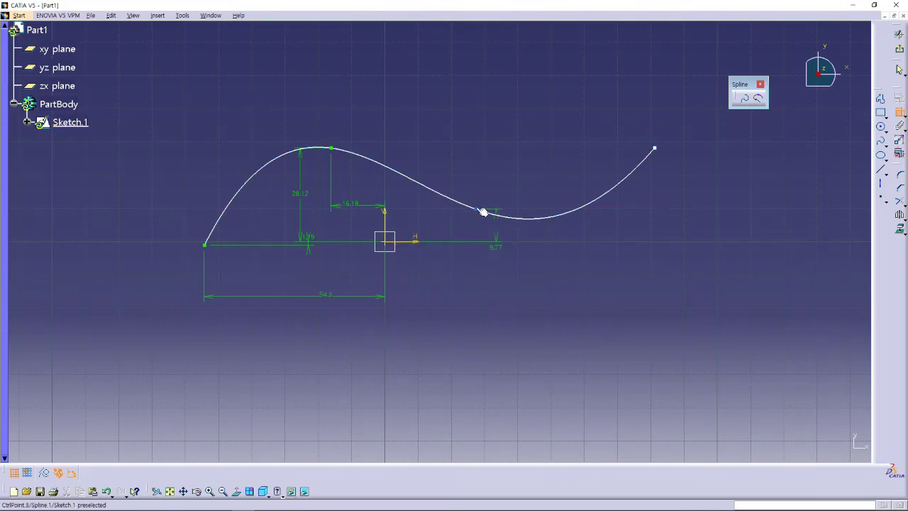
click(384, 221)
click(419, 223)
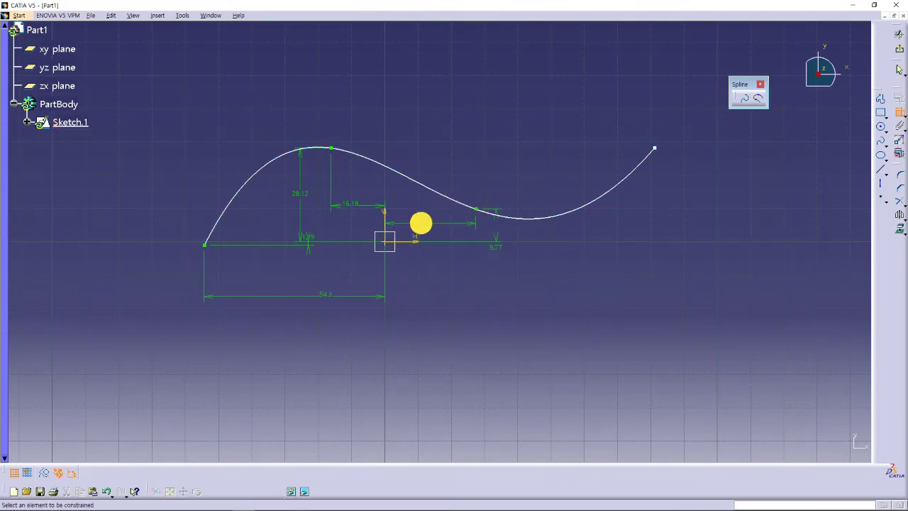
Dimension the spline's last control point from the V axis and from the H axis.
click(655, 149)
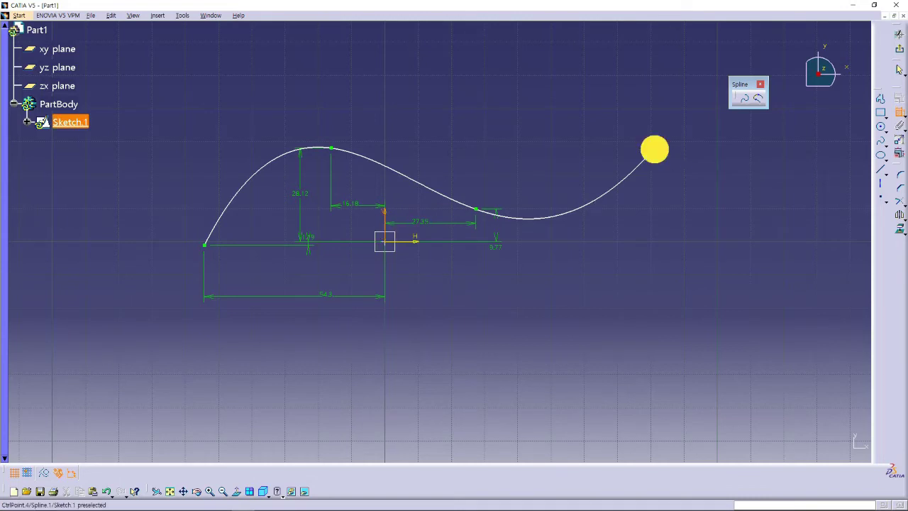
click(650, 216)
click(414, 241)
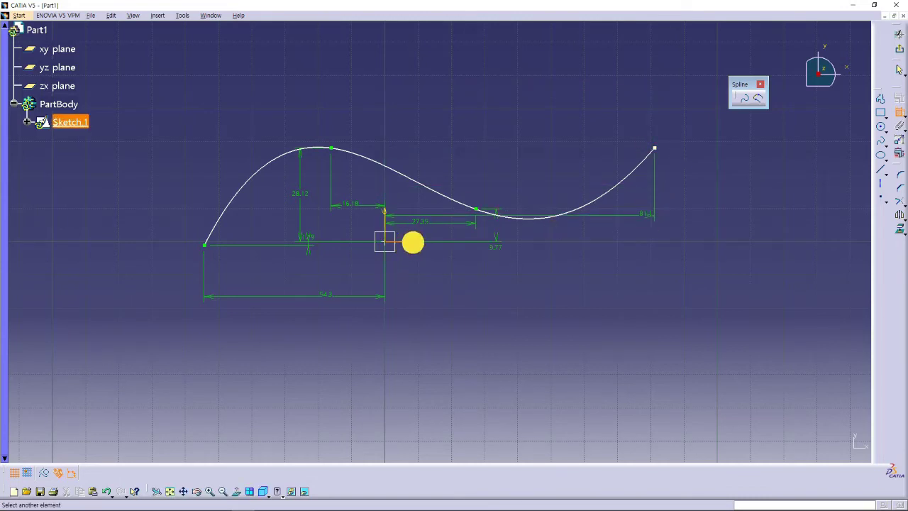
click(659, 150)
click(702, 197)
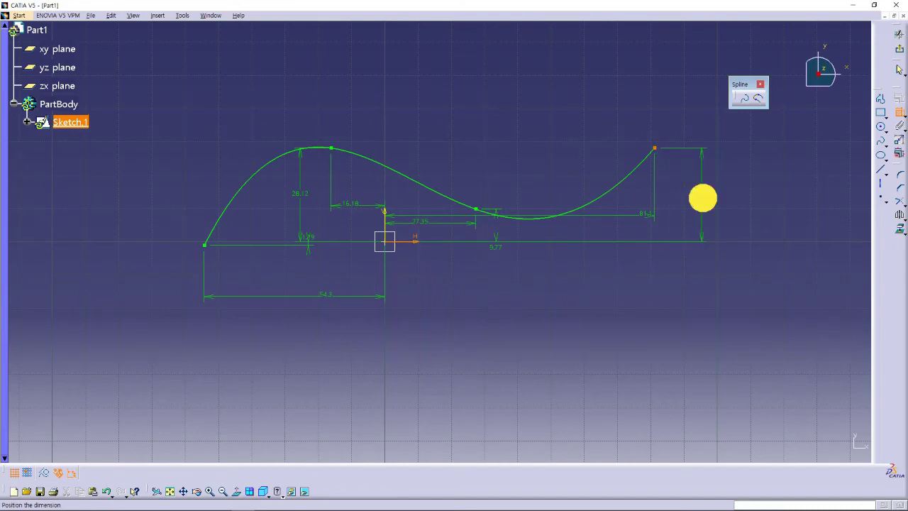
Set the horizontal distance between the spline's first control point and the V axis to 50 mm.
double_click(327, 295)
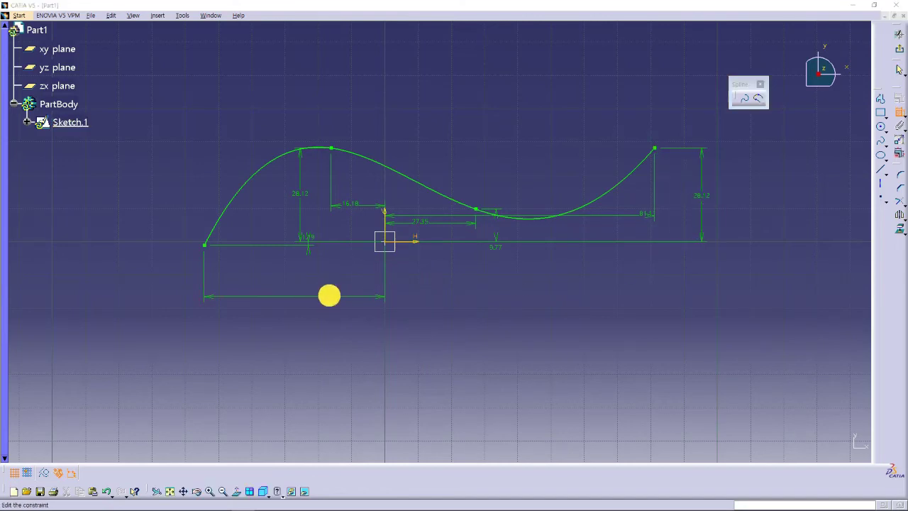
text(5)
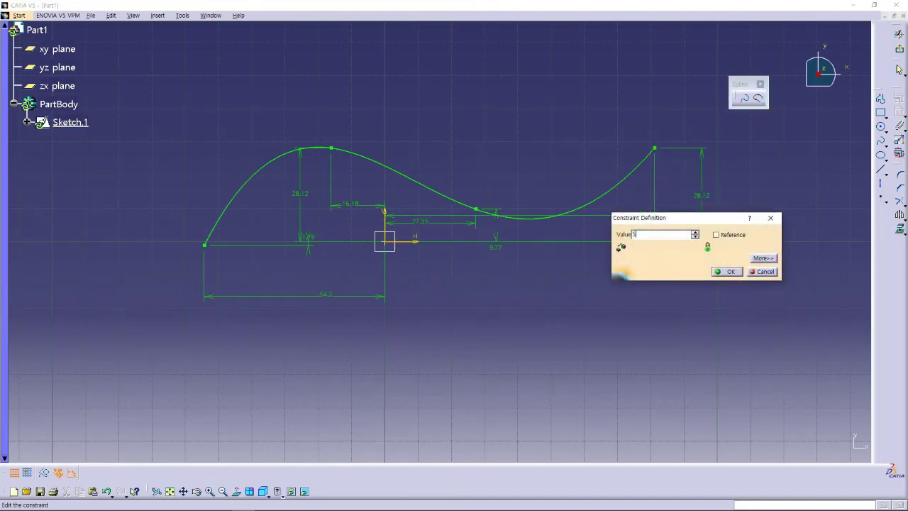
text(0)
key(Return)
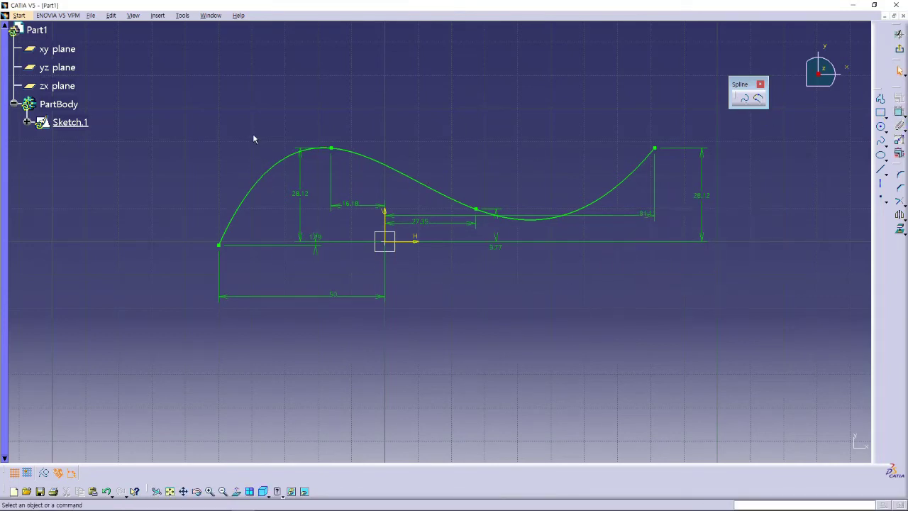
Delete the spline together with all its dimensions.
mouse_move(173, 97)
mouse_down()
mouse_move(450, 284)
mouse_move(743, 321)
mouse_up()
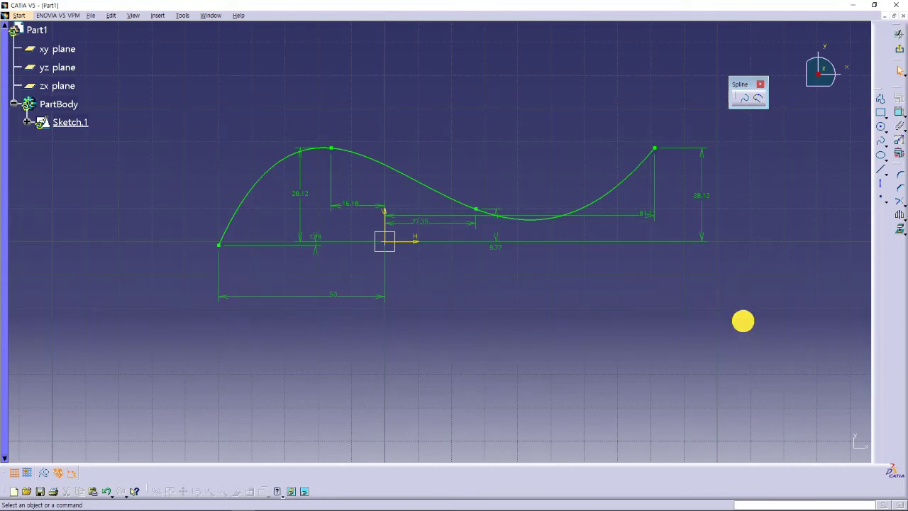
key(Delete)
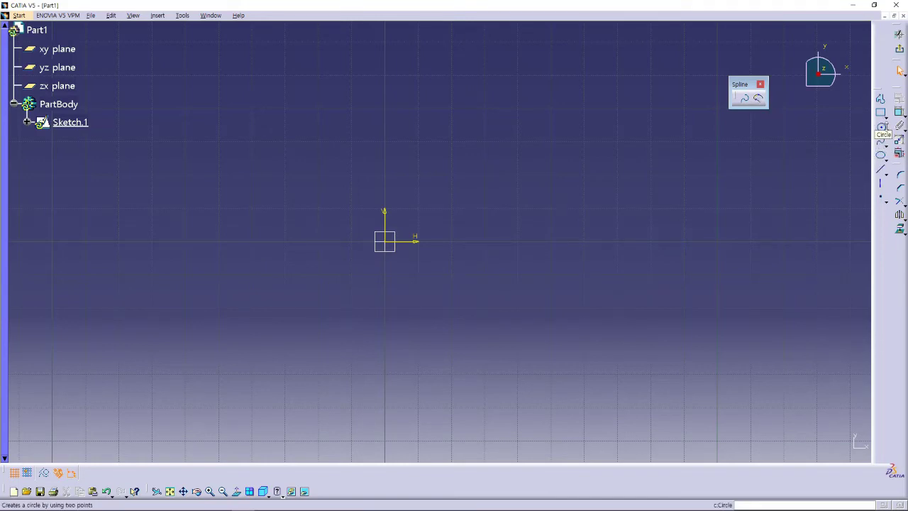
Draw a line about 34 mm long at about 70 degrees from the origin, and a separate slanted line down to the H axis.
click(882, 171)
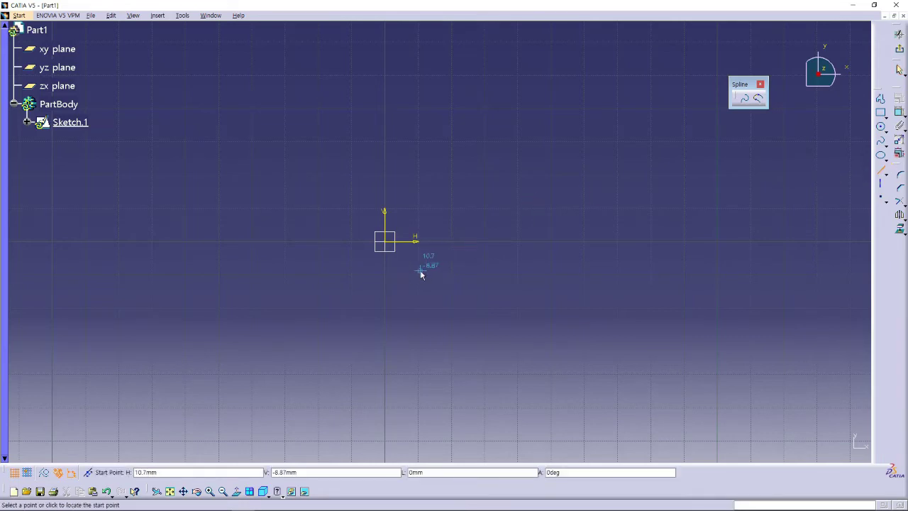
mouse_move(421, 274)
middle_down()
mouse_move(320, 333)
mouse_move(264, 345)
middle_up()
click(229, 312)
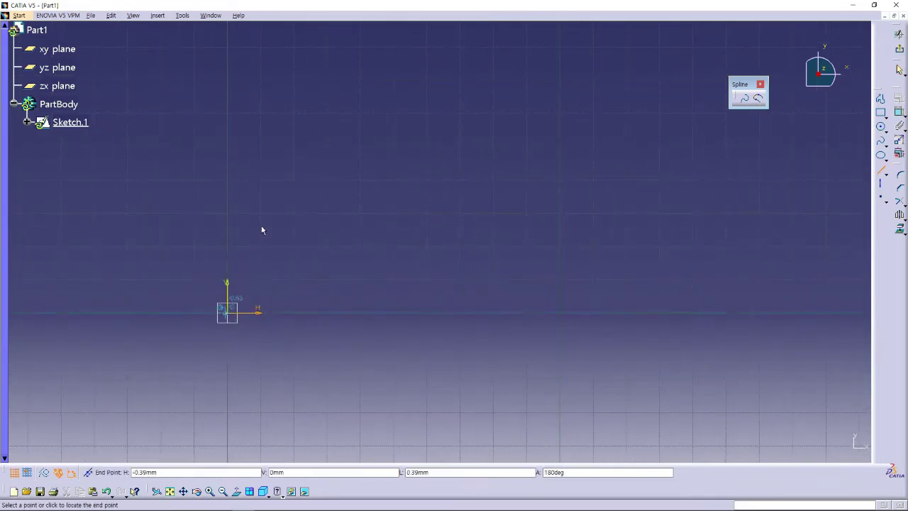
click(266, 207)
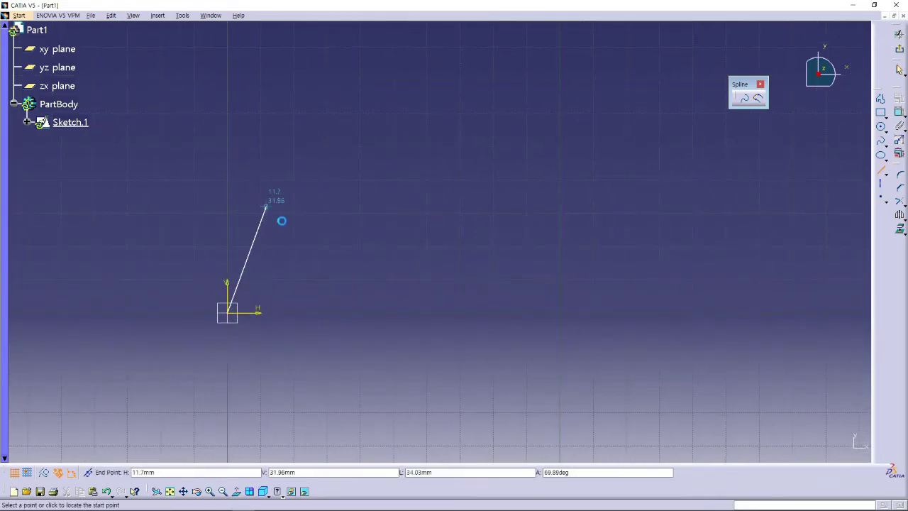
click(325, 207)
click(340, 311)
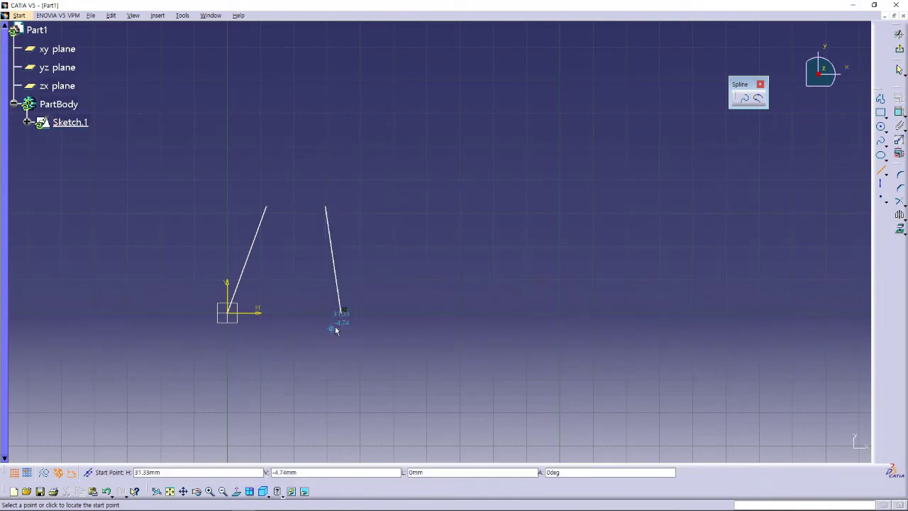
Draw a rising line from the second line's lower end, and a line about 32 mm long sloping from its top down near the H axis.
click(342, 311)
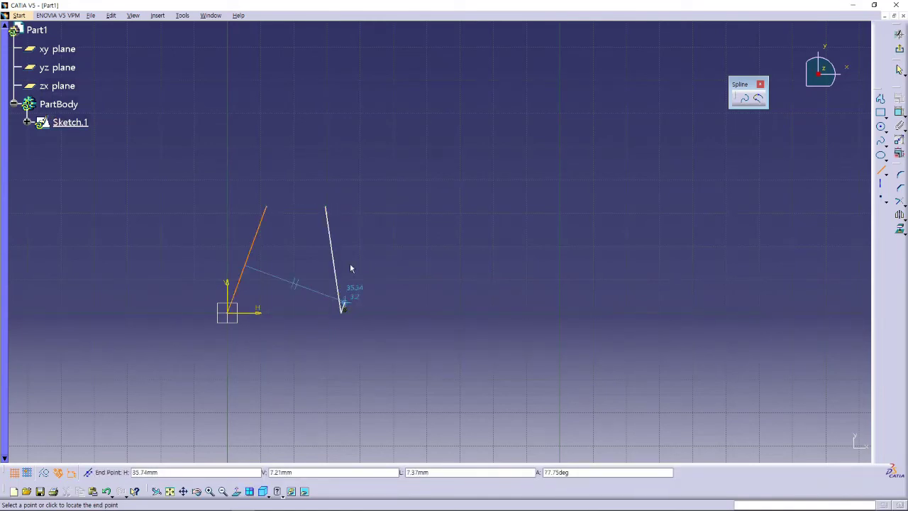
click(371, 210)
click(371, 211)
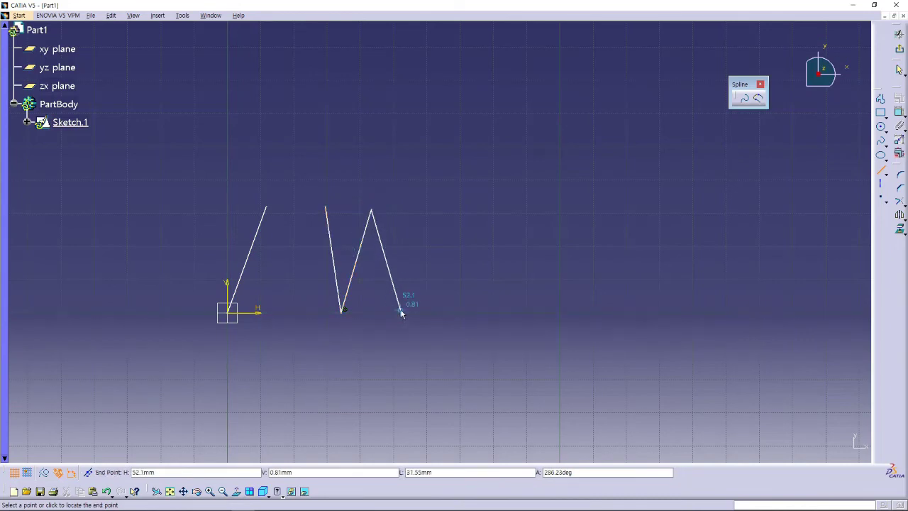
click(401, 311)
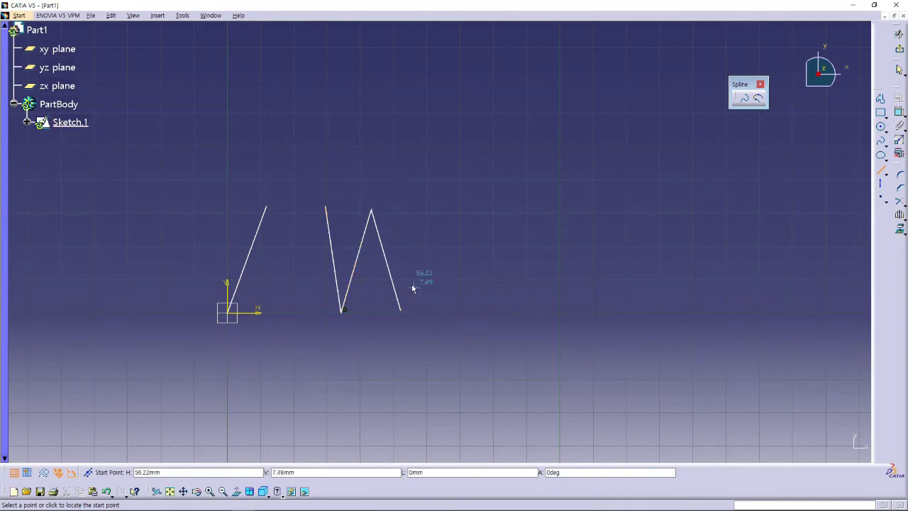
Delete the last line sloping down from the V's upper end to near the H axis.
click(880, 171)
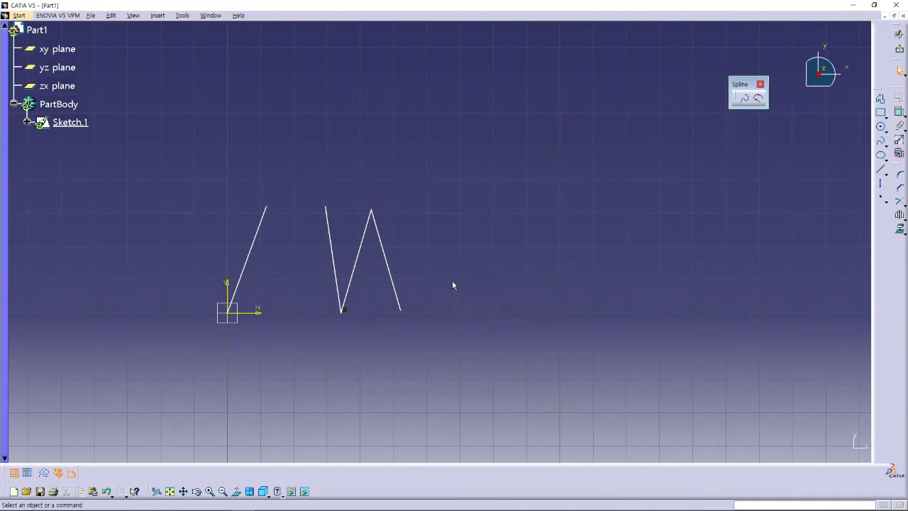
click(387, 263)
key(Delete)
Draw a second V on the H axis: a falling line parallel to the first V's, and a rising line about 31 mm long.
click(880, 171)
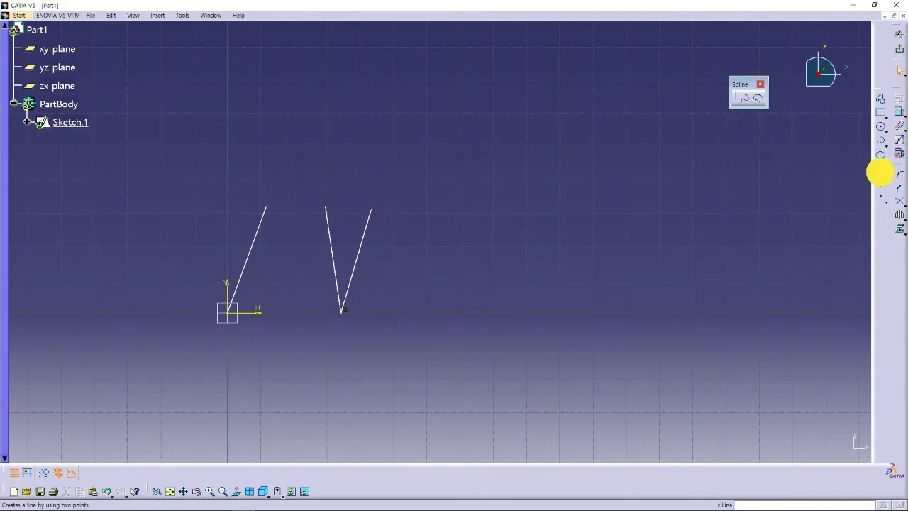
click(424, 204)
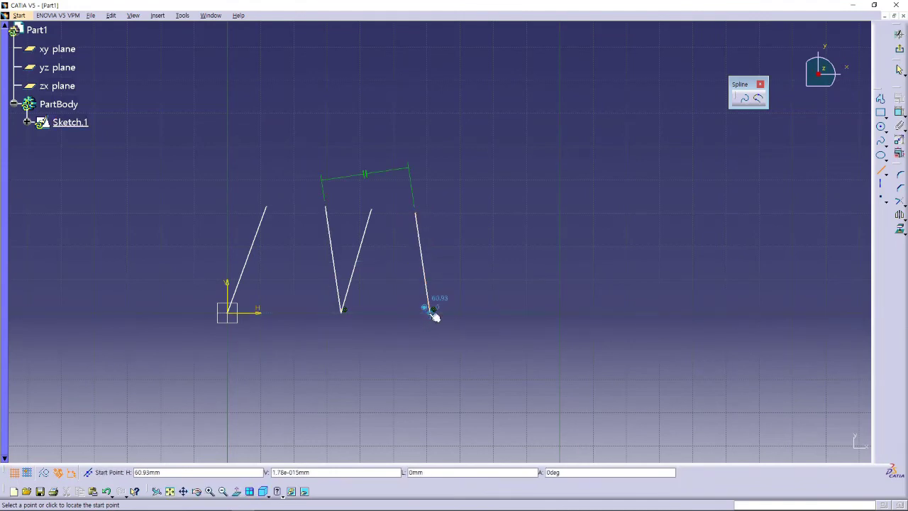
click(428, 311)
click(460, 213)
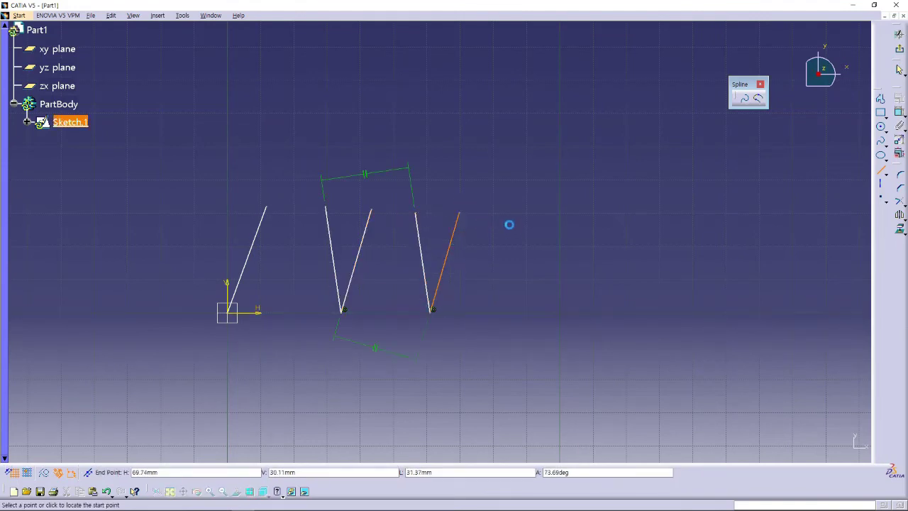
Draw a third V with its vertex on the H axis, starting with a falling line about 31 mm long.
click(507, 214)
click(537, 311)
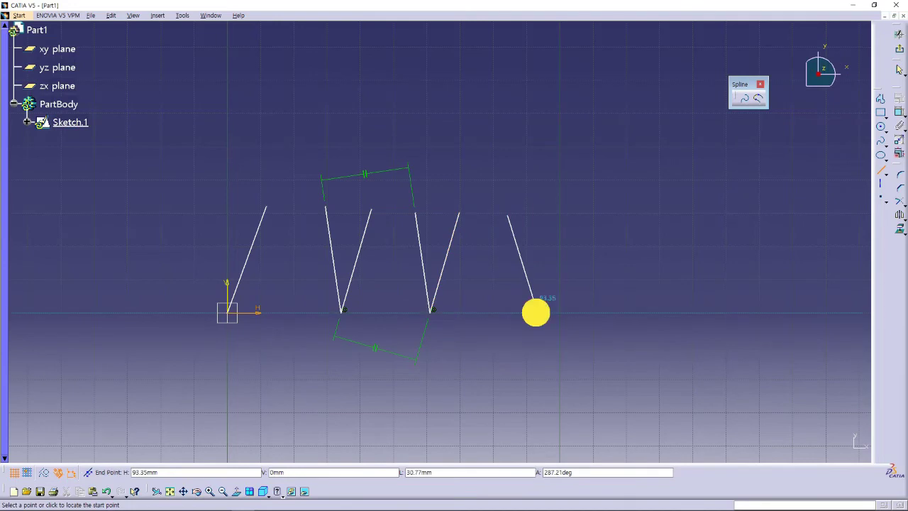
click(537, 312)
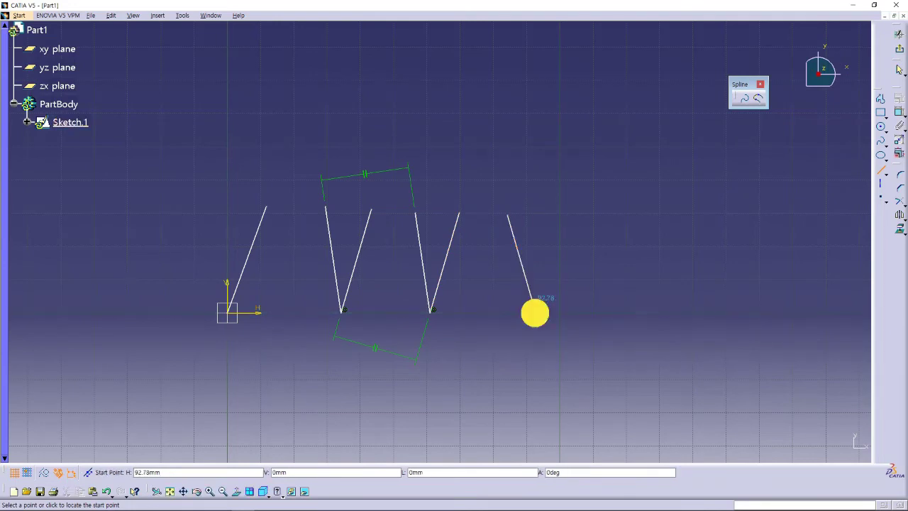
click(576, 214)
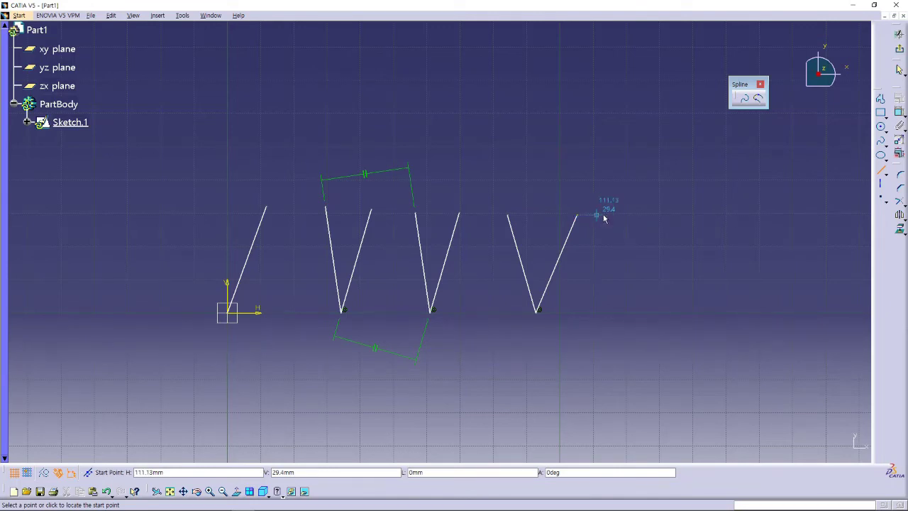
Draw a fourth V from the third V's top level down to the H axis, ending with a rising line about 30 mm long.
click(611, 215)
click(642, 310)
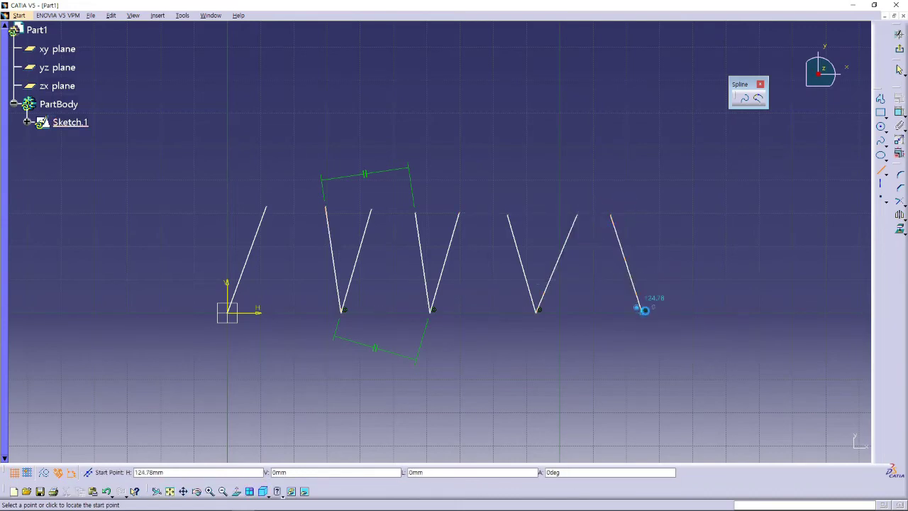
click(643, 310)
click(667, 213)
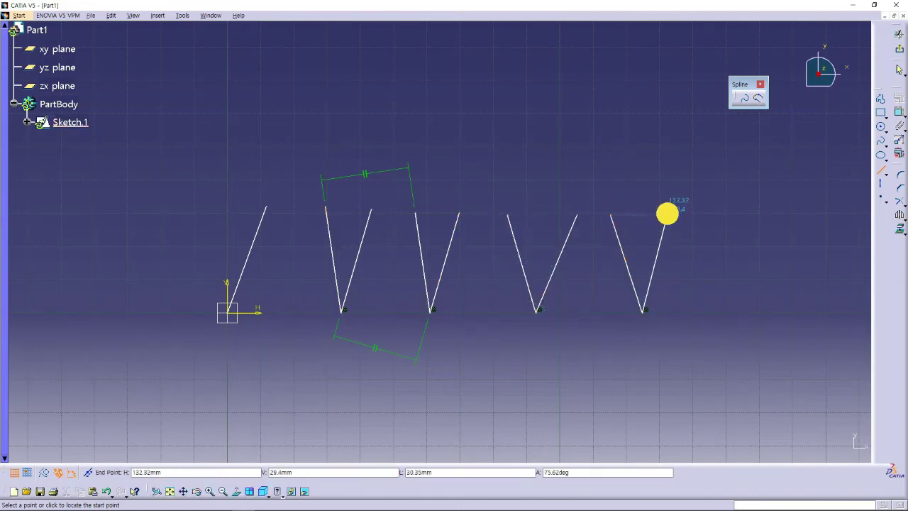
Draw a single falling line about 30 mm long beyond the fourth V, ending on the H axis, and finish drawing lines.
click(716, 214)
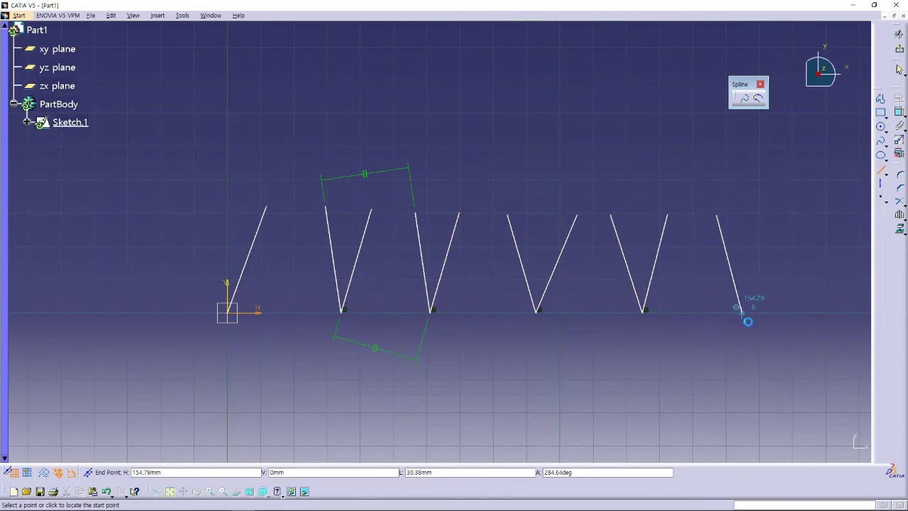
click(743, 310)
click(879, 173)
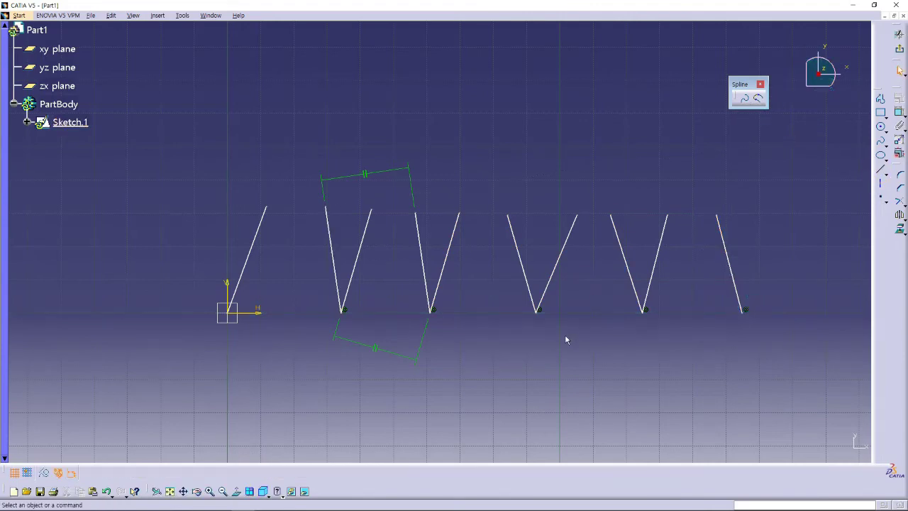
Connect the upper end of the line from the origin to the first V's nearest upper end with an arc.
middle_drag(555, 328, 511, 300)
click(761, 101)
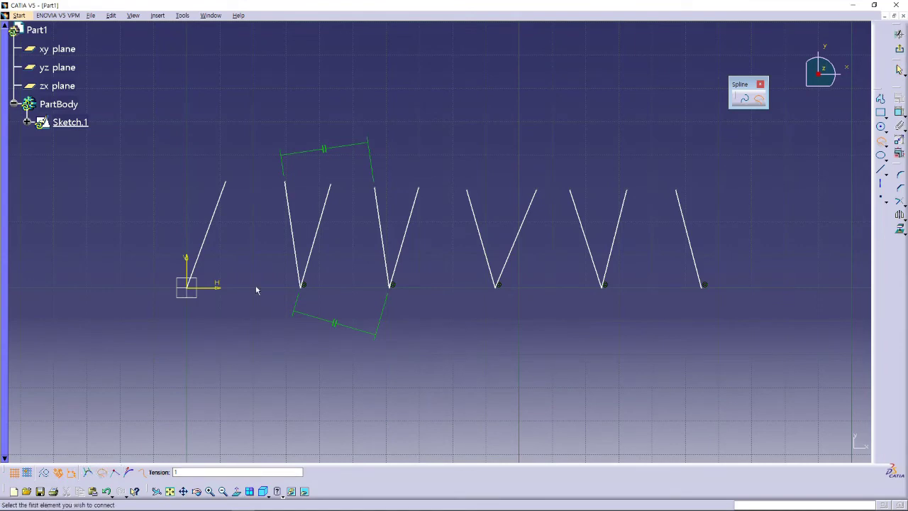
middle_drag(530, 329, 415, 419)
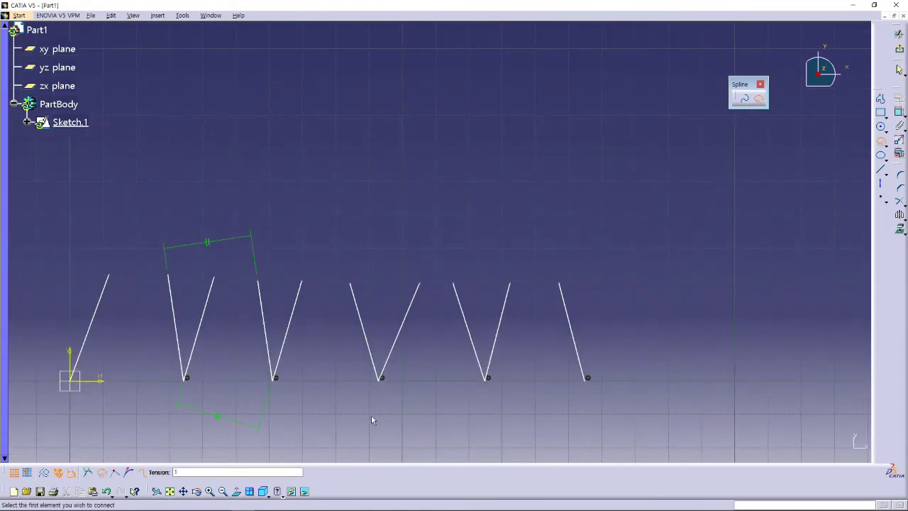
click(95, 474)
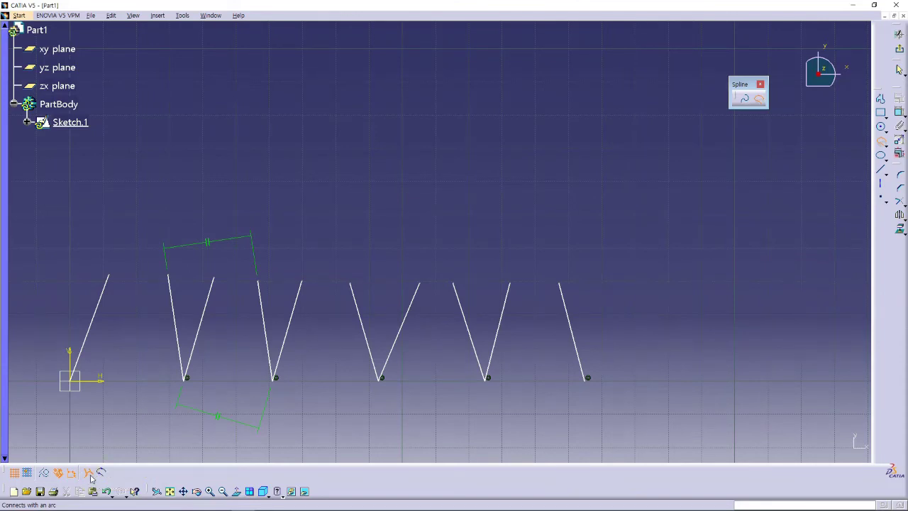
click(110, 277)
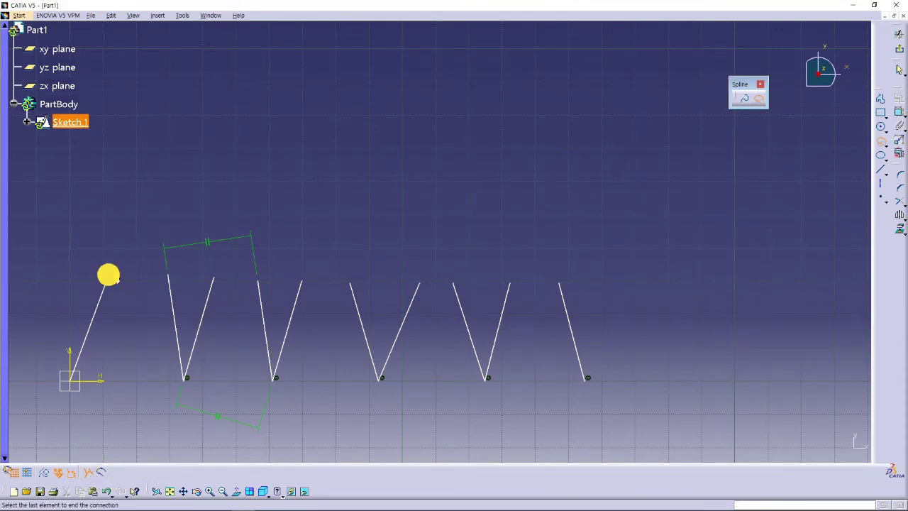
click(170, 278)
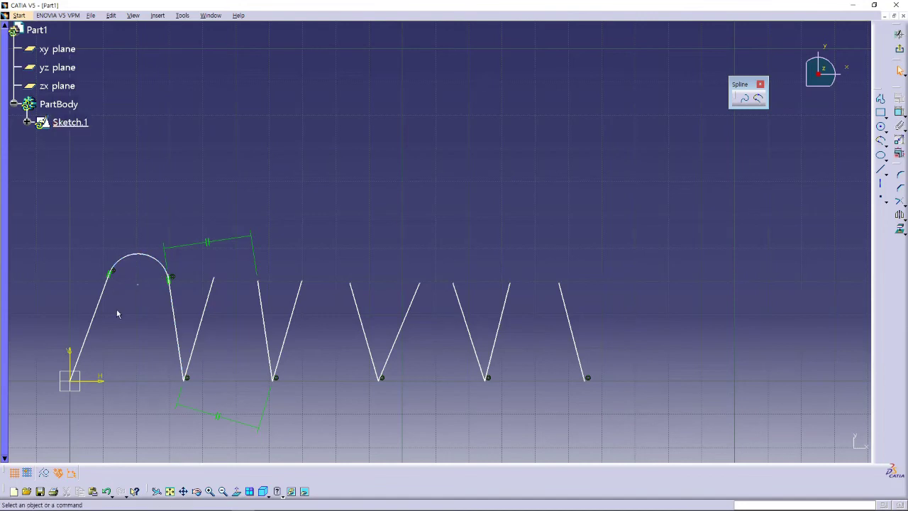
Connect the facing upper ends of the first and second V with a spline, using curvature continuity and tension 1.
click(759, 99)
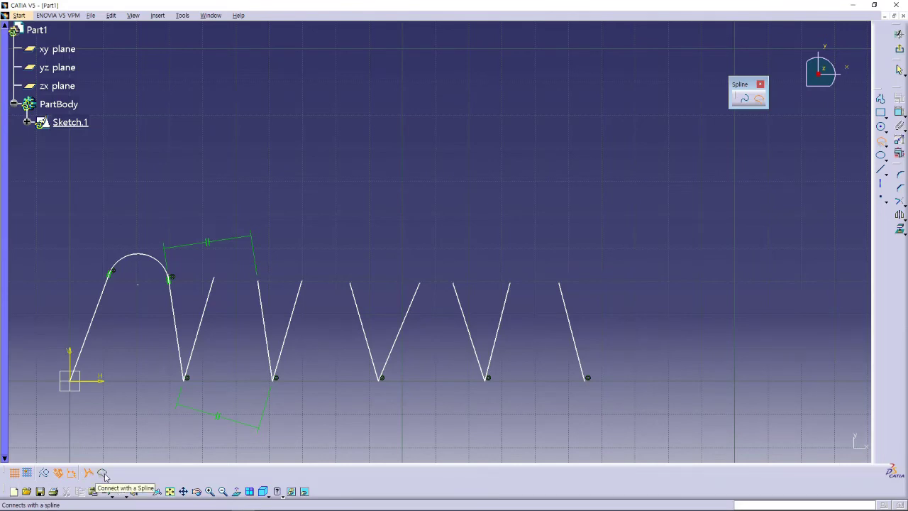
click(103, 474)
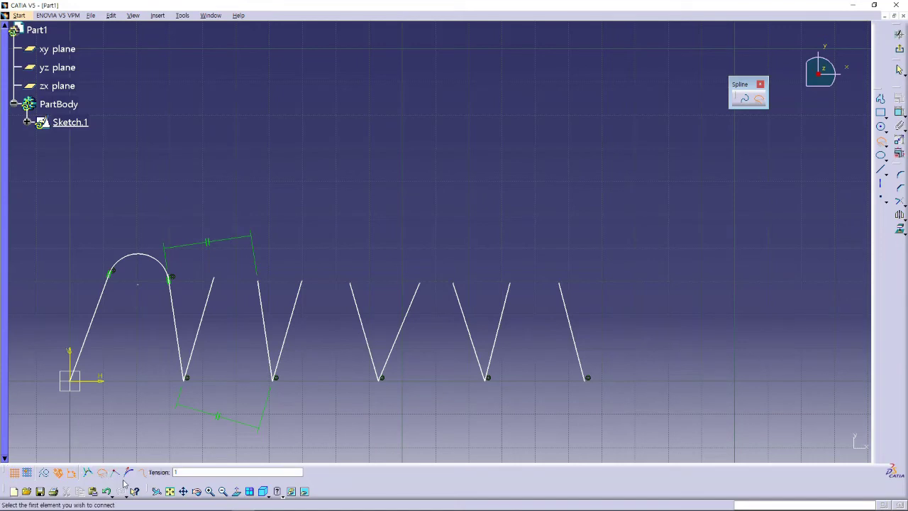
click(215, 280)
click(258, 280)
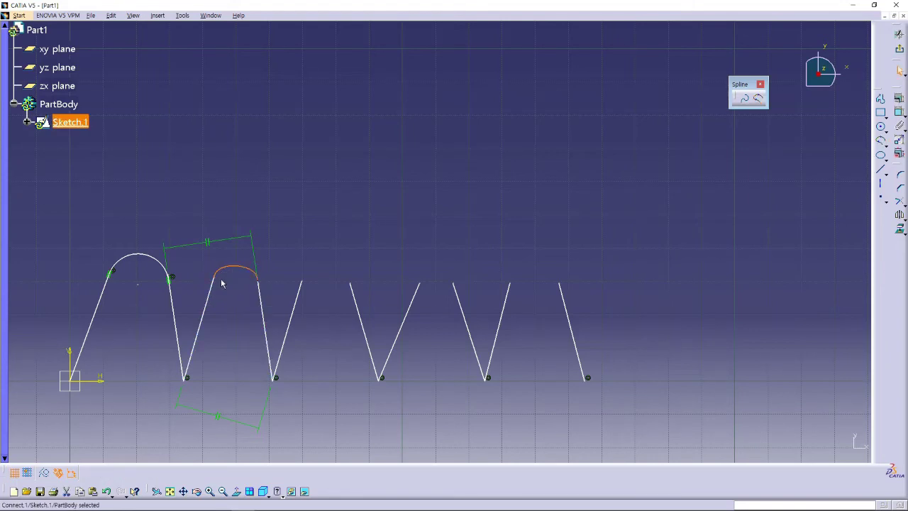
click(231, 296)
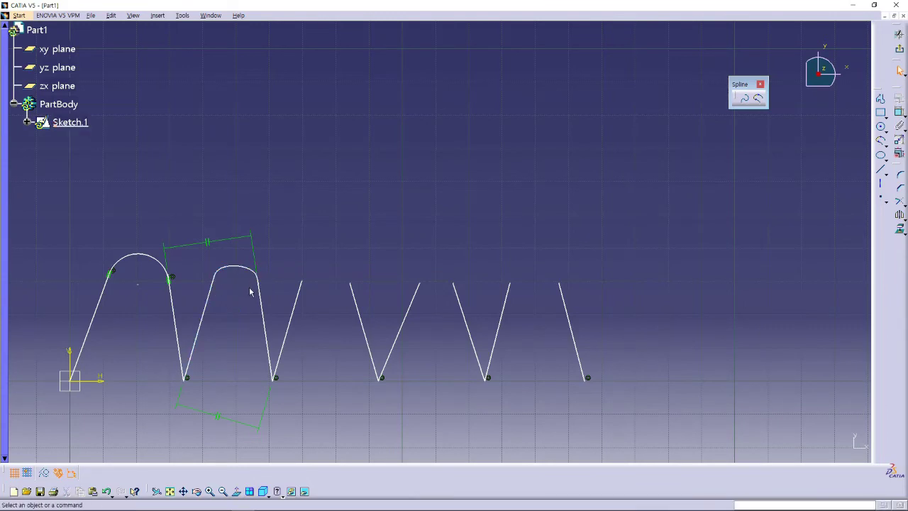
Connect the facing upper ends of the second and third V with a spline, using point continuity.
click(758, 99)
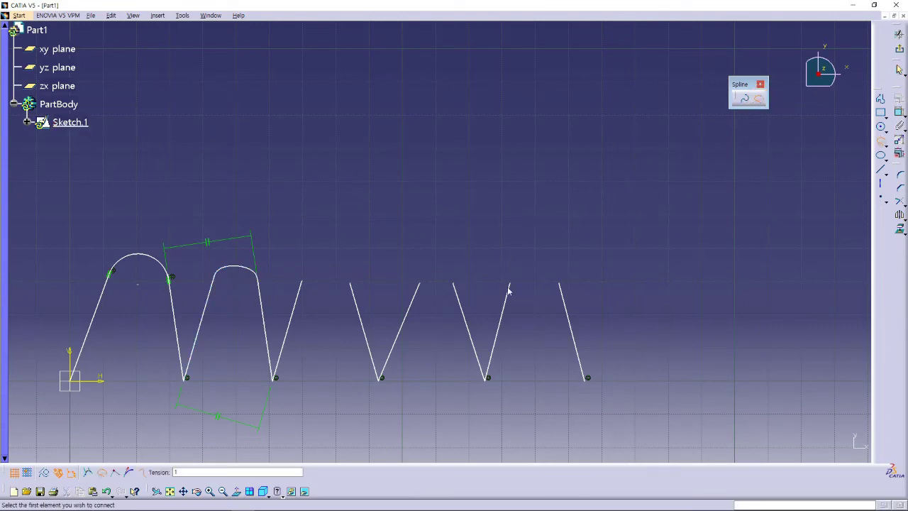
click(119, 475)
click(302, 283)
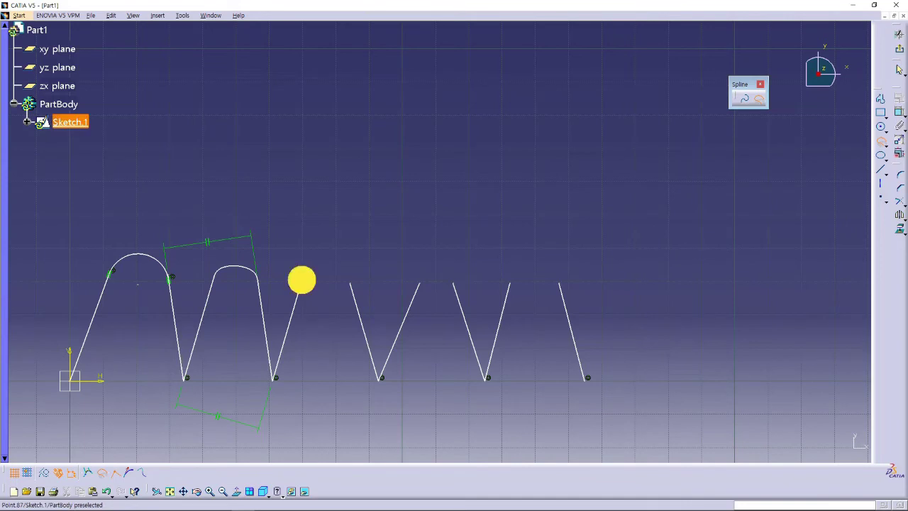
click(352, 284)
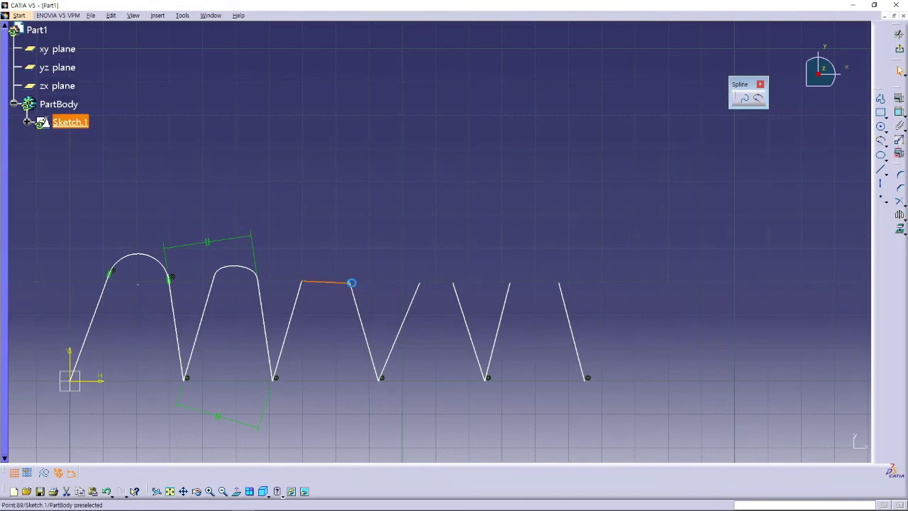
click(366, 427)
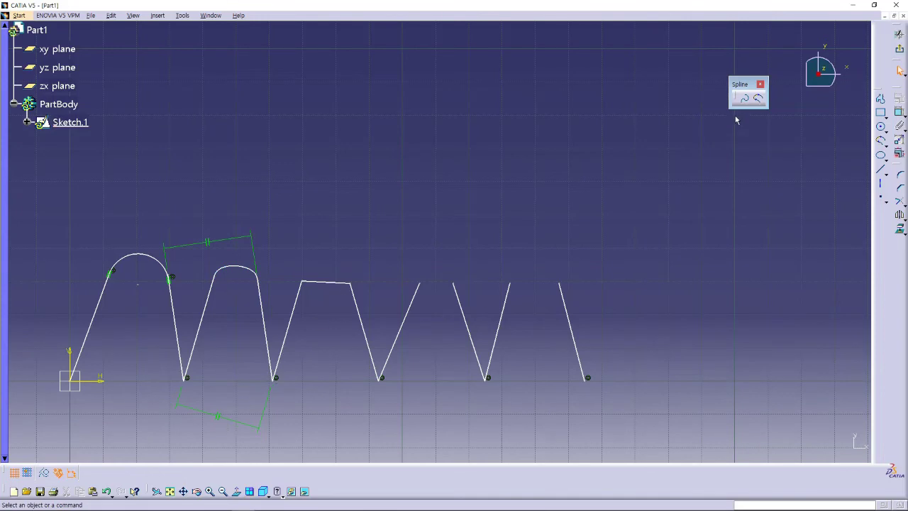
Connect the facing upper ends of the third and fourth V with a spline, using tangency continuity and tension 1.
drag(750, 84, 452, 204)
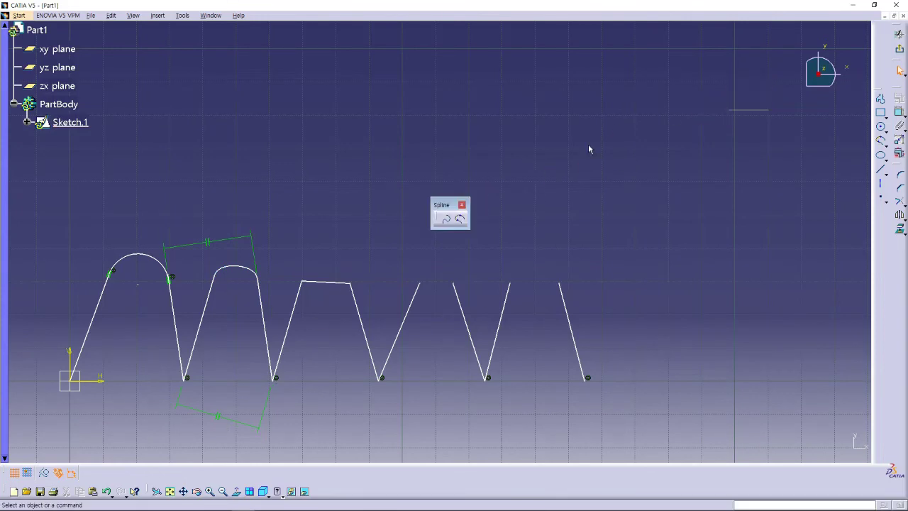
click(462, 221)
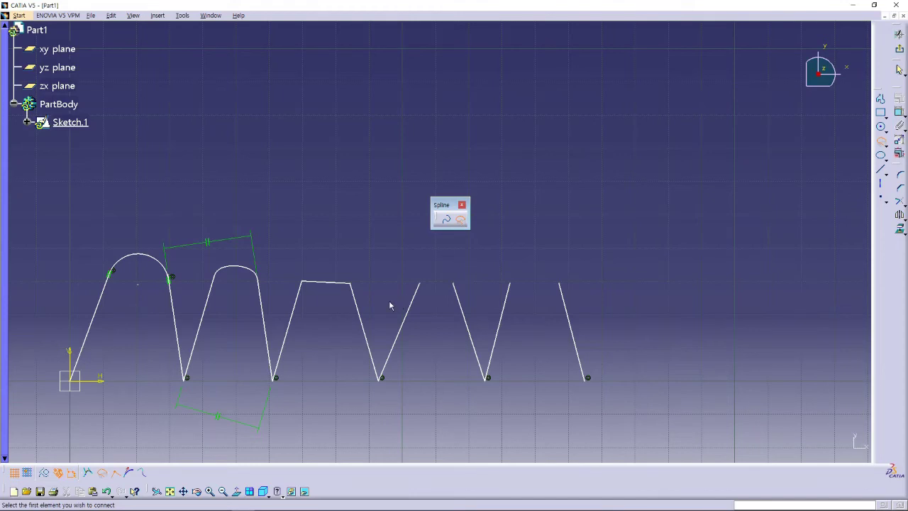
click(129, 473)
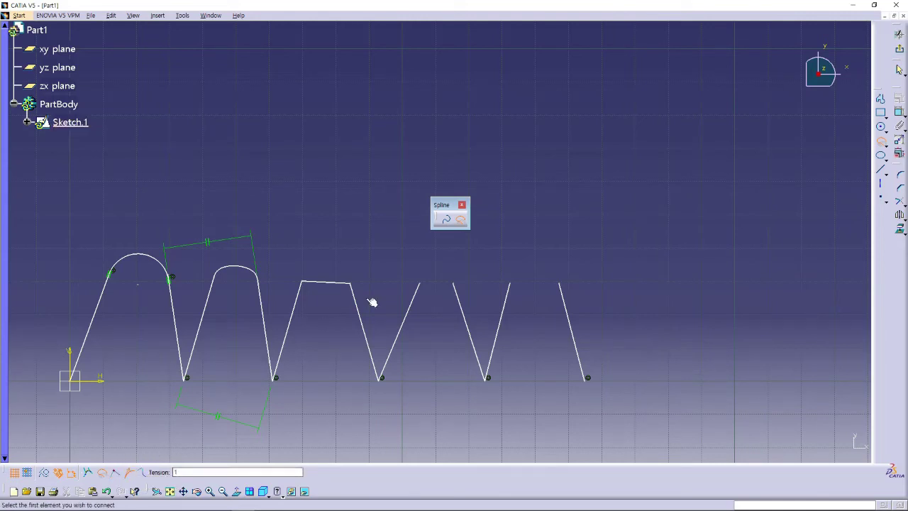
click(419, 284)
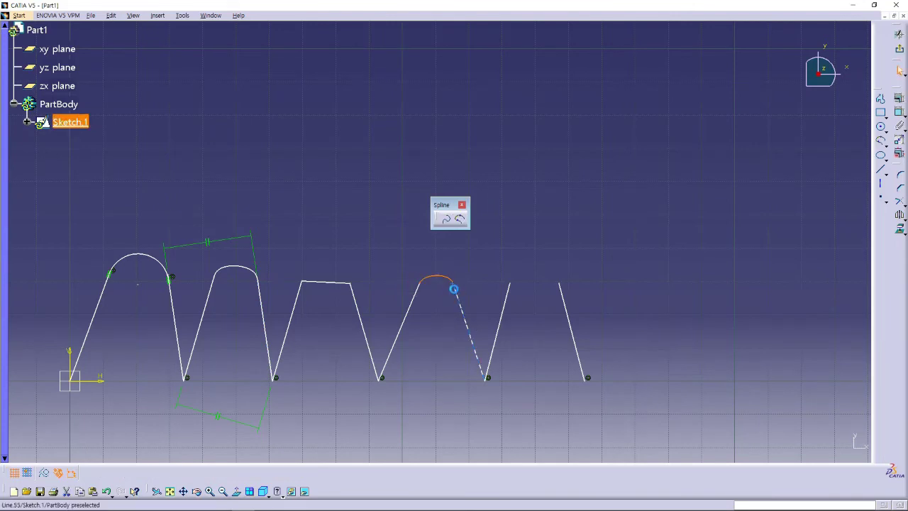
click(454, 288)
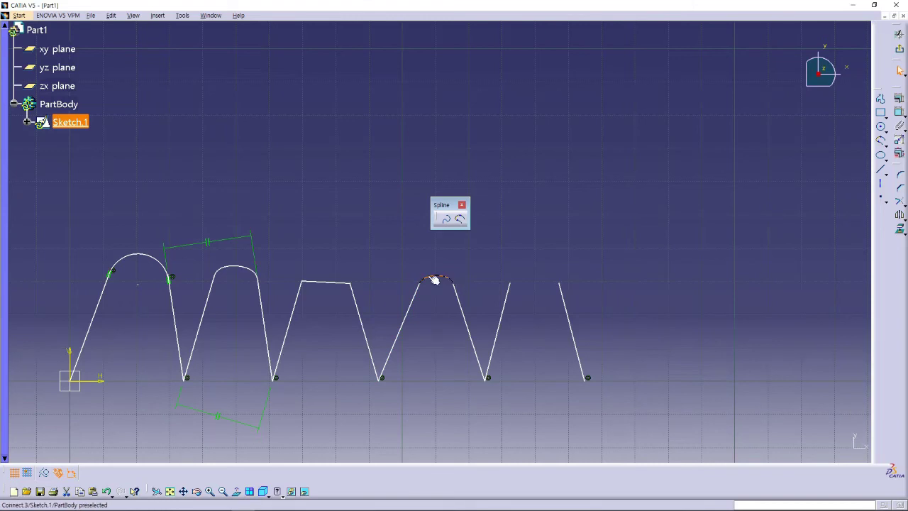
Add another tangency-continuous connecting spline between the third and fourth V's upper ends with tension 20.
click(454, 220)
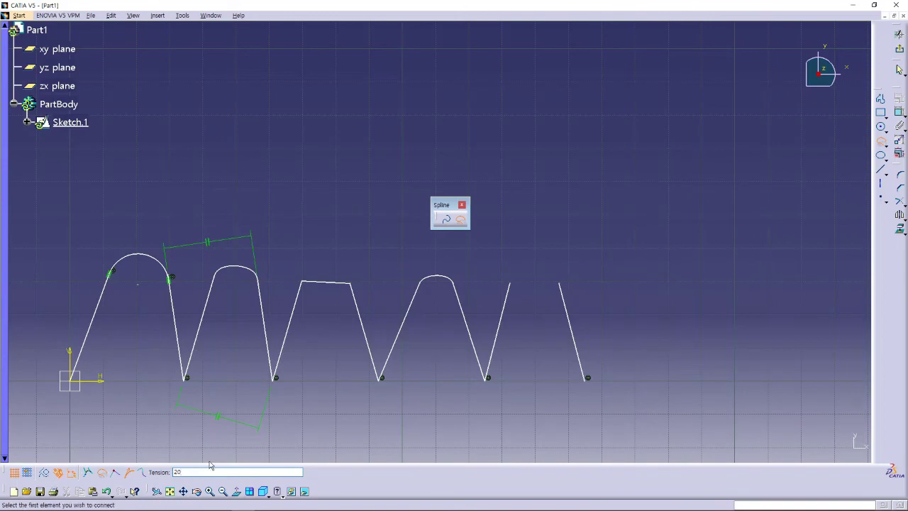
click(420, 282)
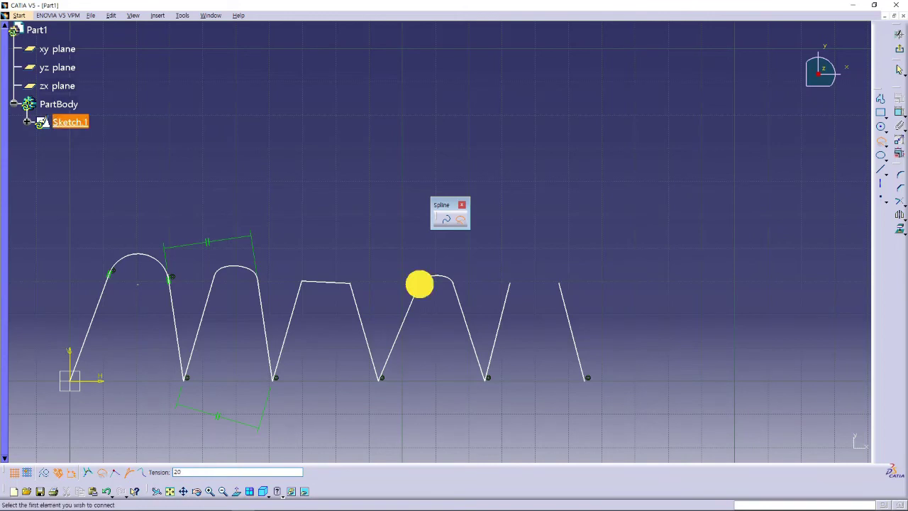
click(457, 284)
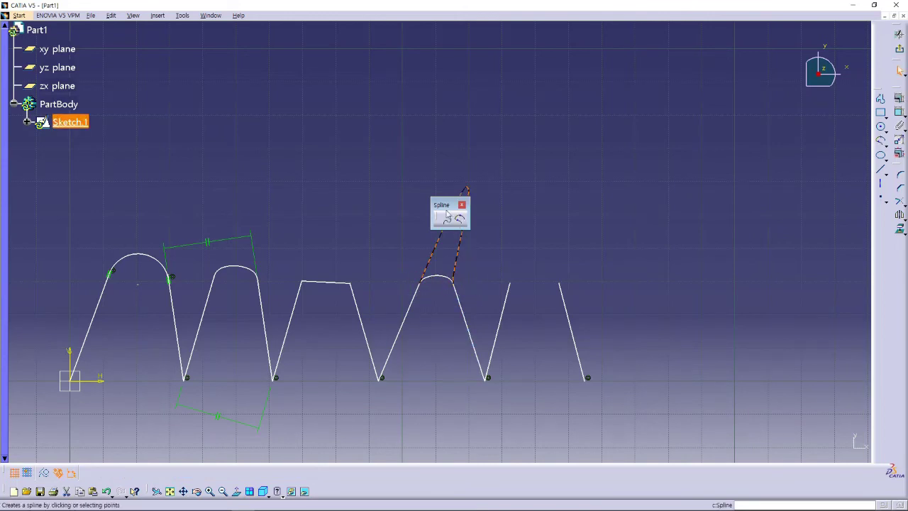
click(469, 182)
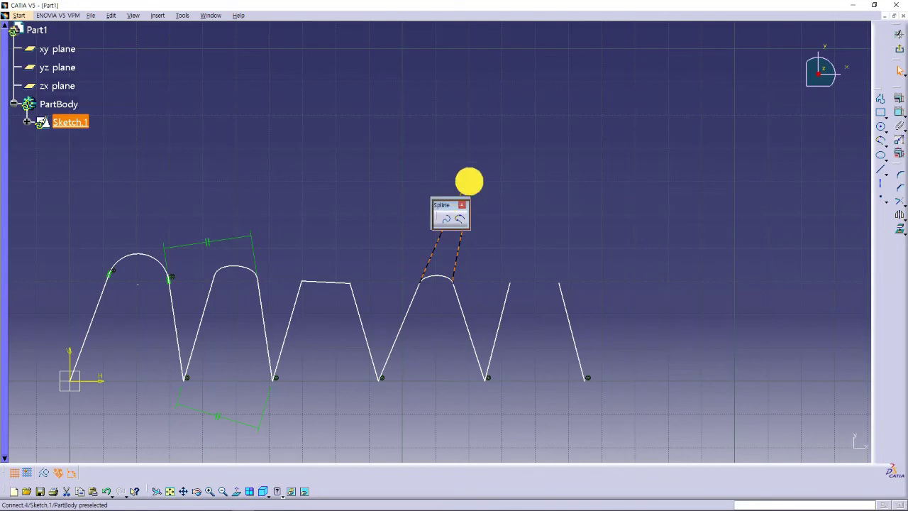
Add another tangency-continuous connecting spline between the third and fourth V's facing upper ends with tension 10.
click(466, 233)
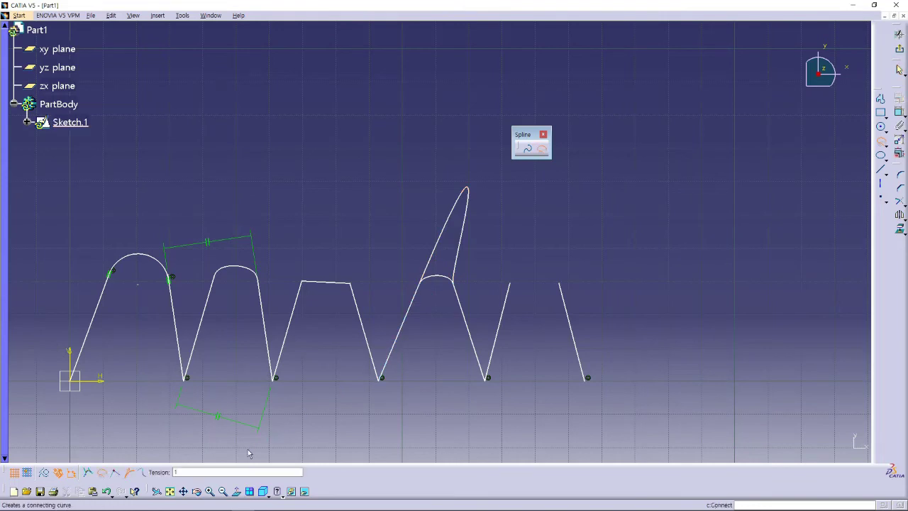
text(10)
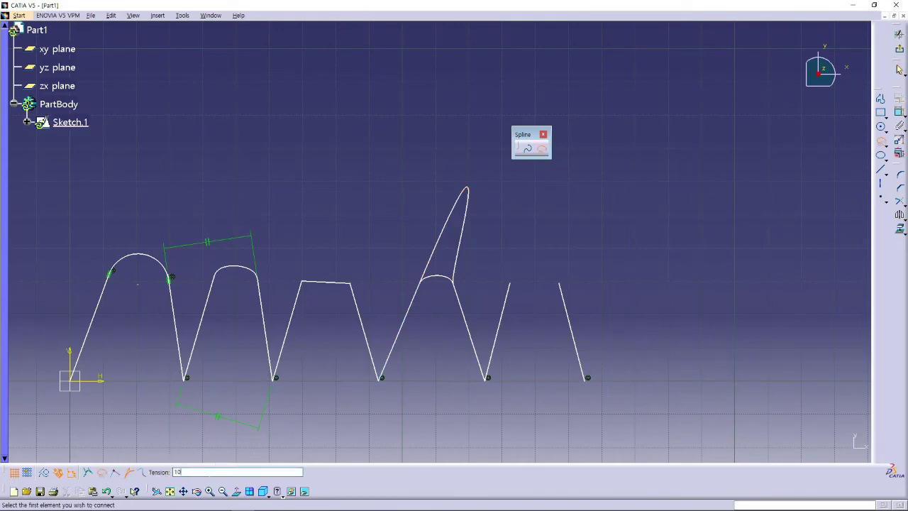
click(421, 283)
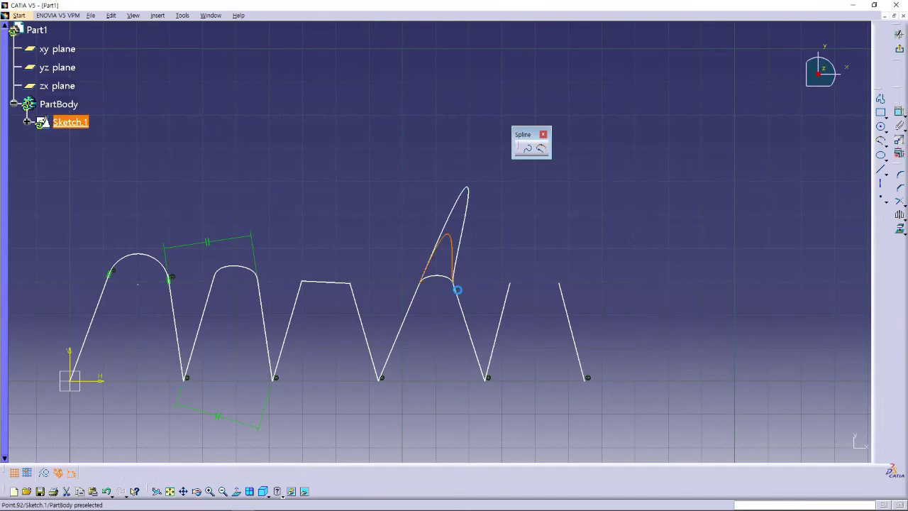
click(492, 256)
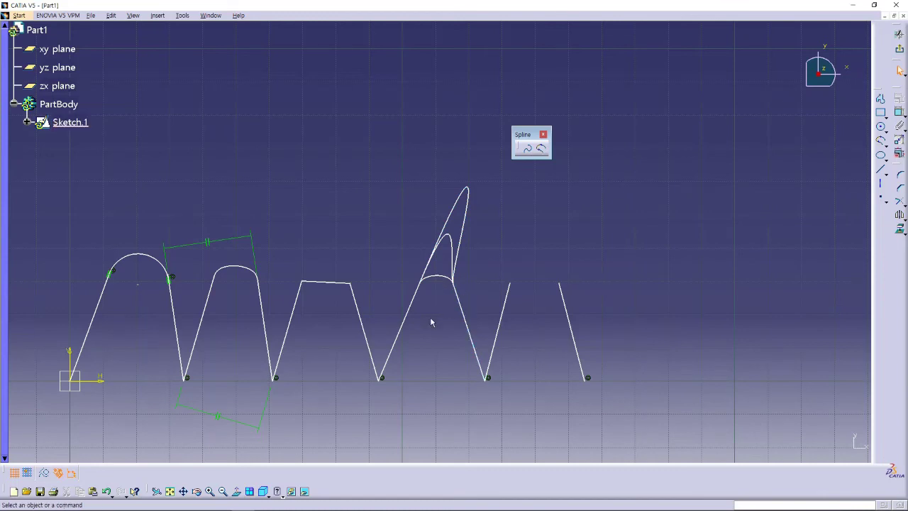
Connect the fourth V's free upper end to the last slanted line's upper end with a curvature-continuous spline, tension 1.
click(541, 148)
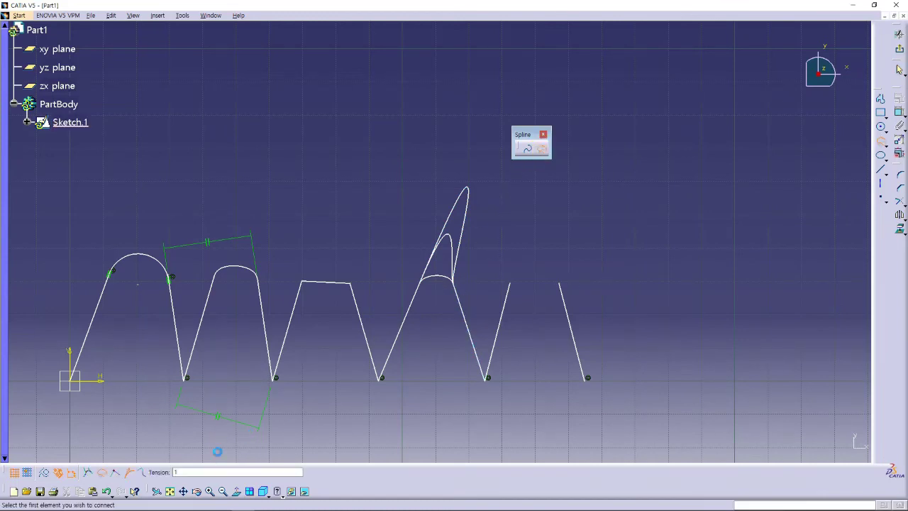
click(144, 474)
click(510, 287)
click(560, 287)
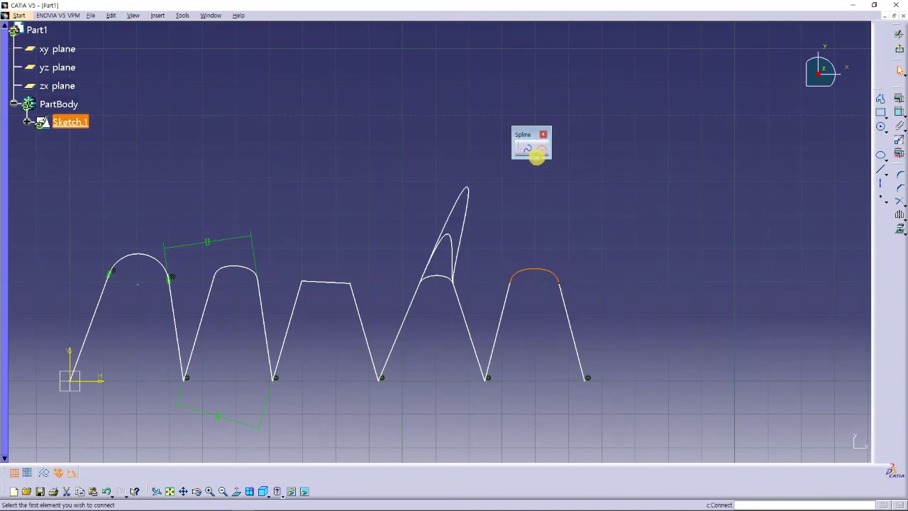
Add a second curvature-continuous connecting spline between the fourth V and the last slanted line with tension 10.
click(541, 148)
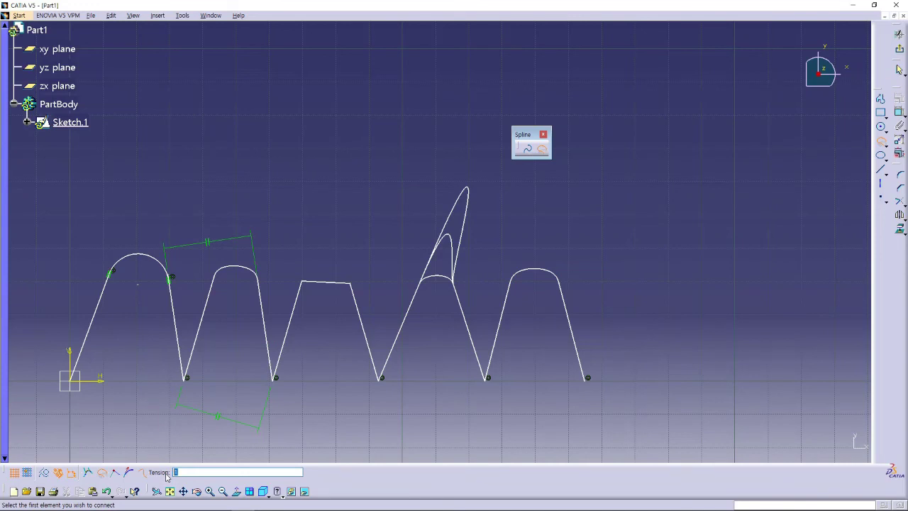
text(10)
click(516, 287)
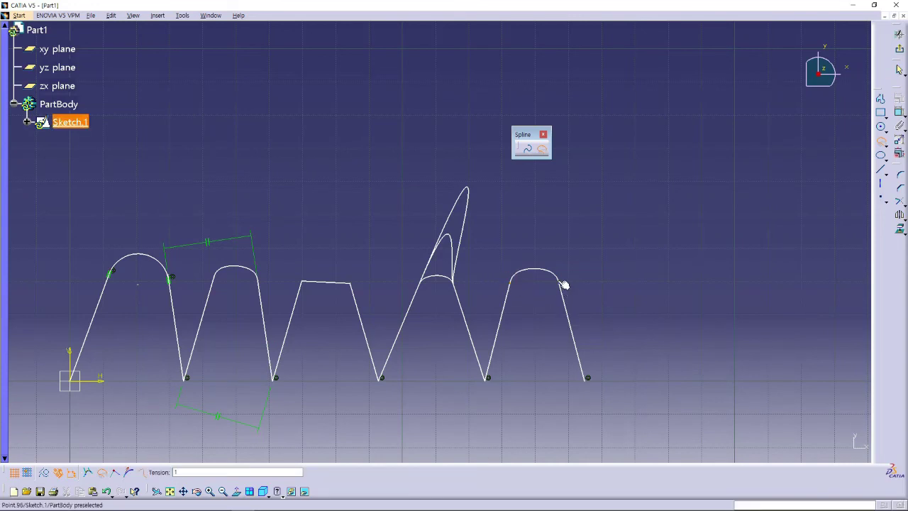
click(564, 284)
click(584, 276)
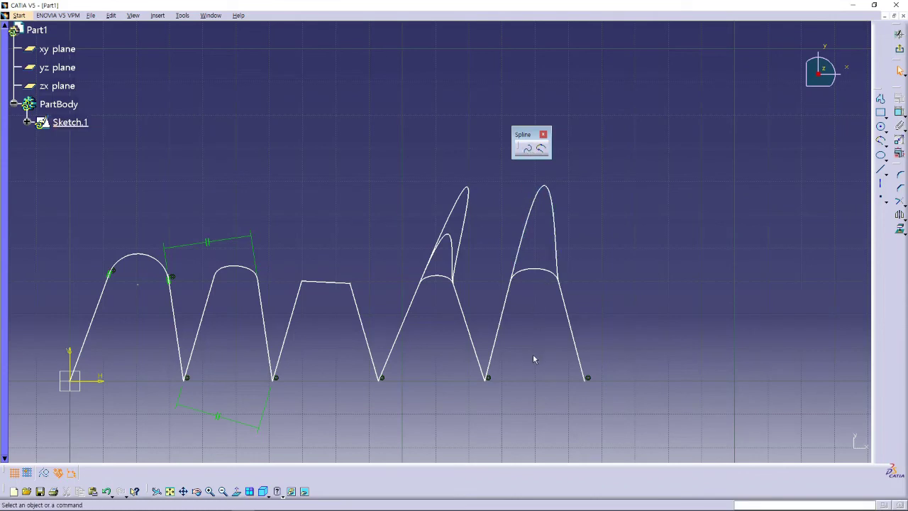
mouse_move(532, 358)
middle_down()
mouse_move(586, 347)
mouse_move(575, 353)
middle_up()
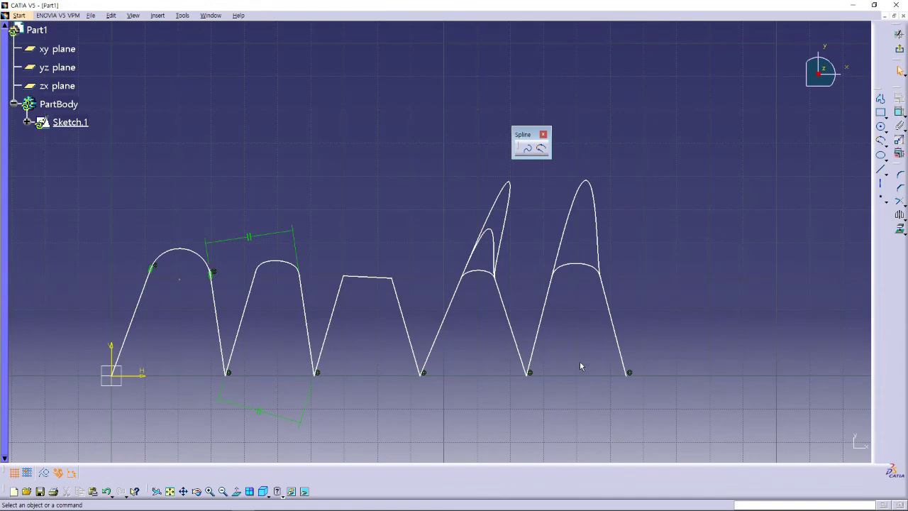
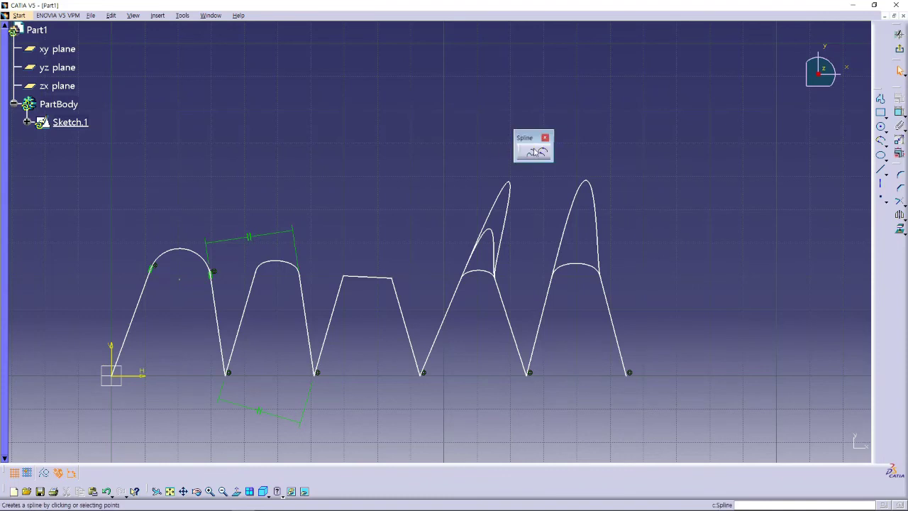
Close the Spline tool palette and delete all the connected lines and curves from the sketch.
click(543, 134)
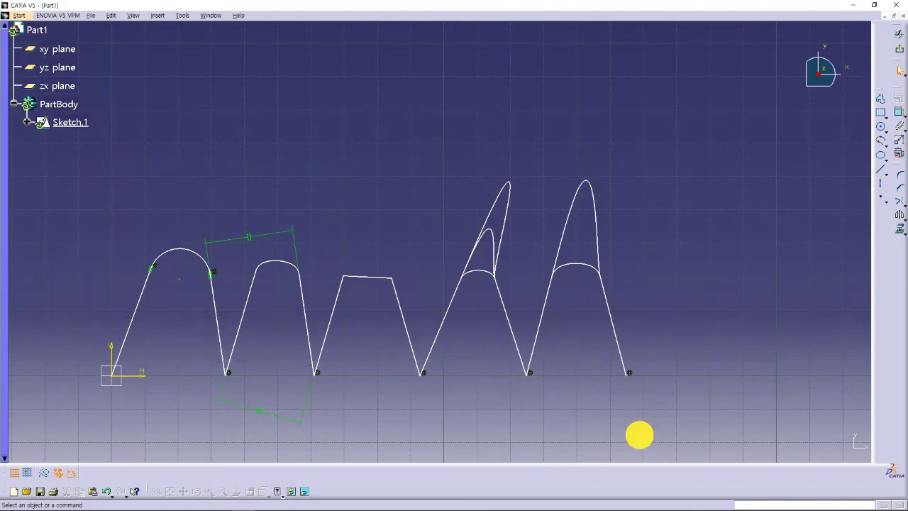
drag(89, 166, 717, 395)
key(Delete)
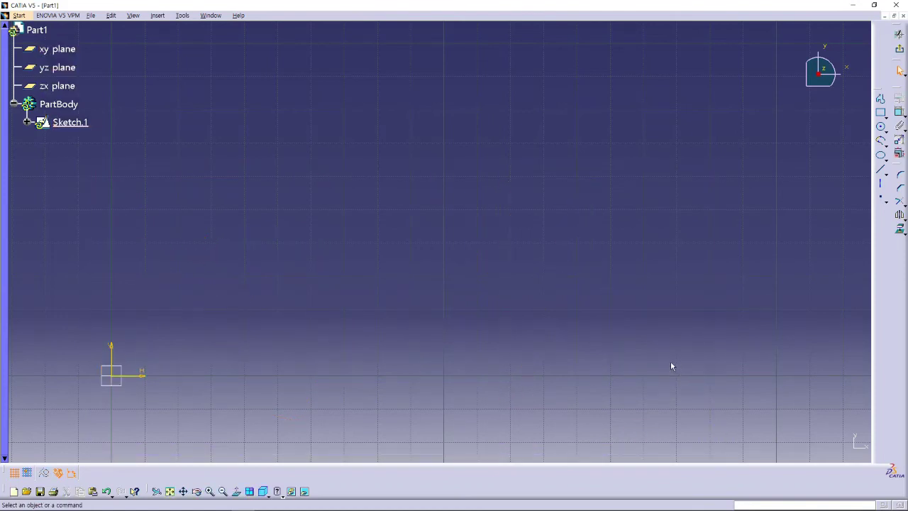
Detach the conic tool palette and draw a horizontal ellipse centred on the origin, major radius about 56 mm and minor radius about 20 mm.
middle_drag(537, 320, 601, 221)
click(882, 156)
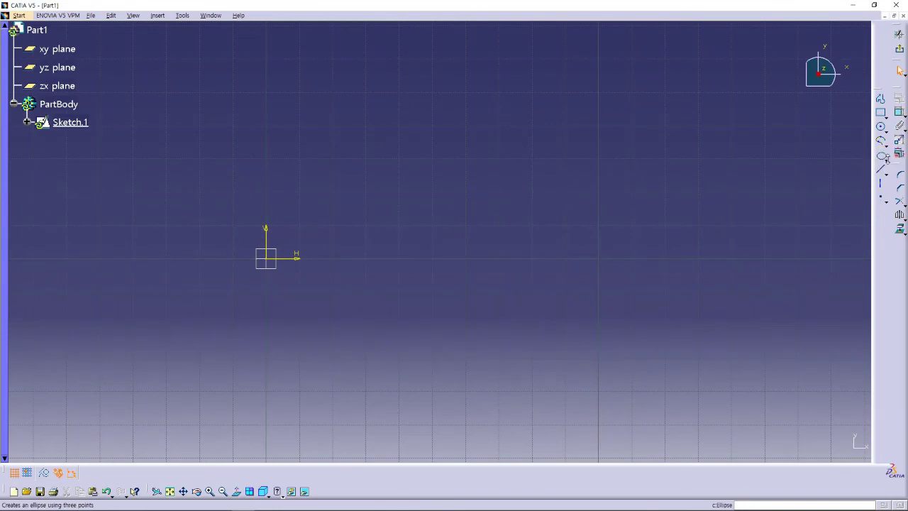
click(886, 161)
drag(855, 168, 756, 140)
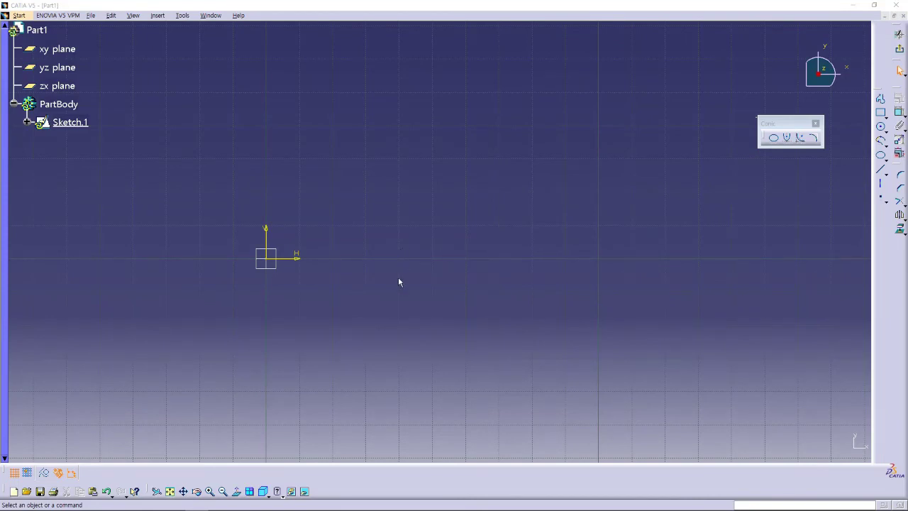
middle_drag(431, 291, 496, 295)
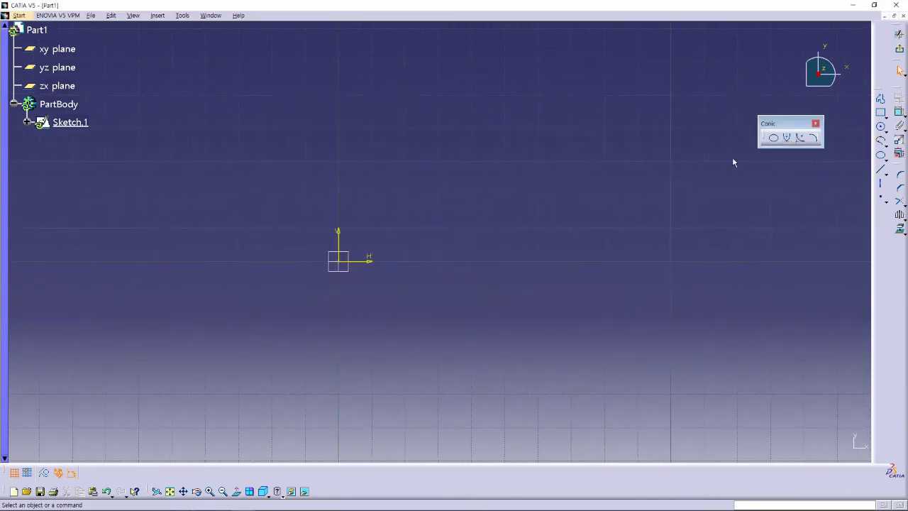
click(773, 139)
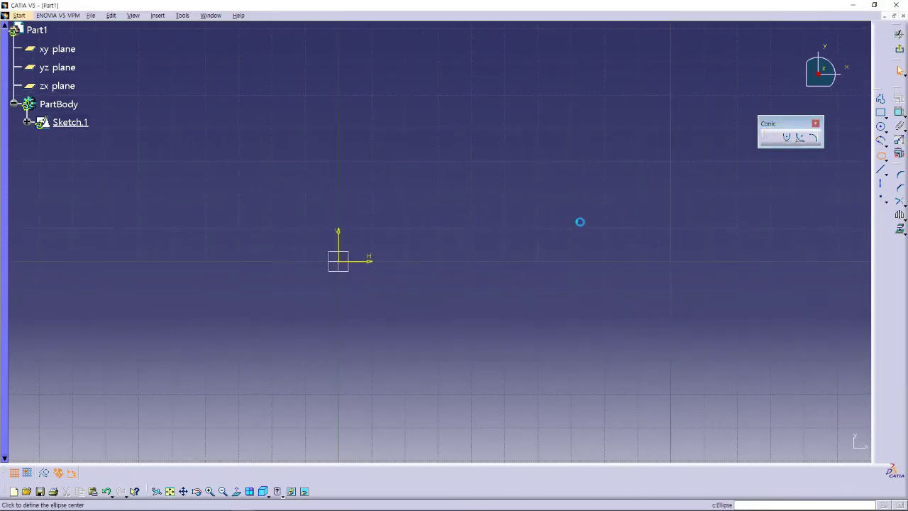
click(339, 261)
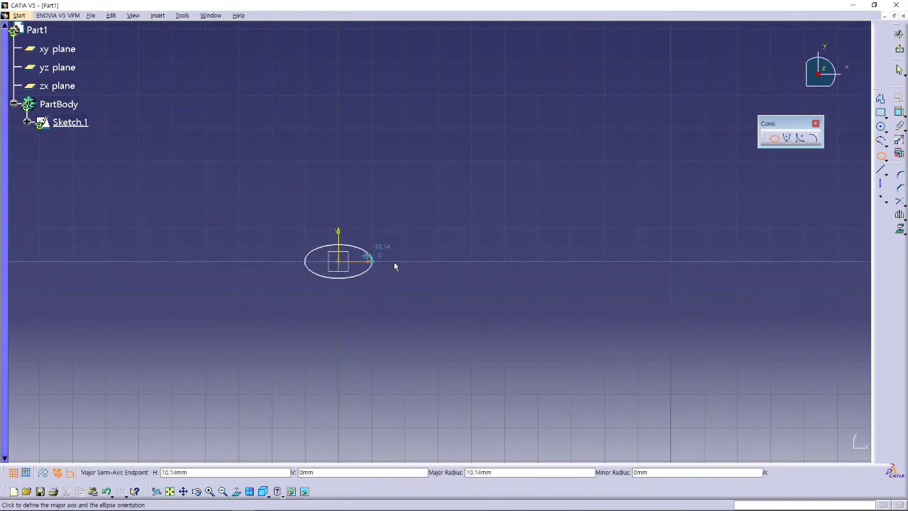
click(527, 259)
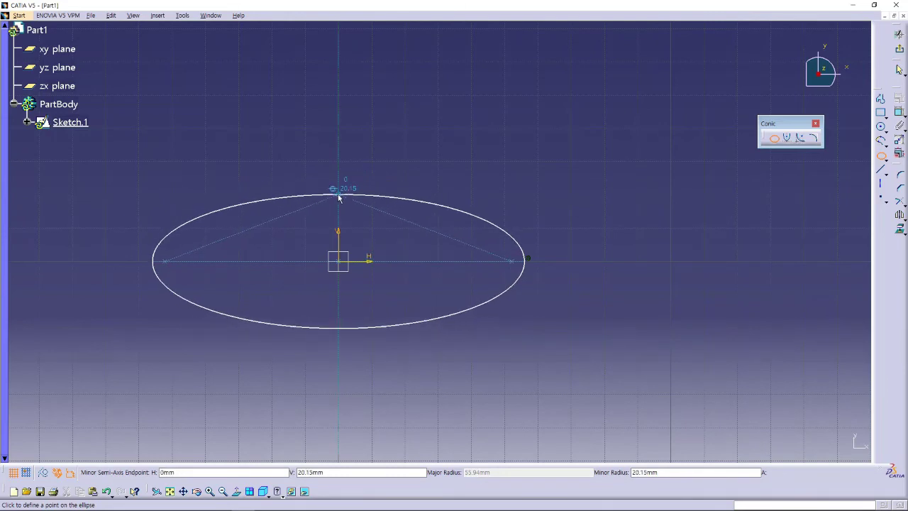
click(338, 198)
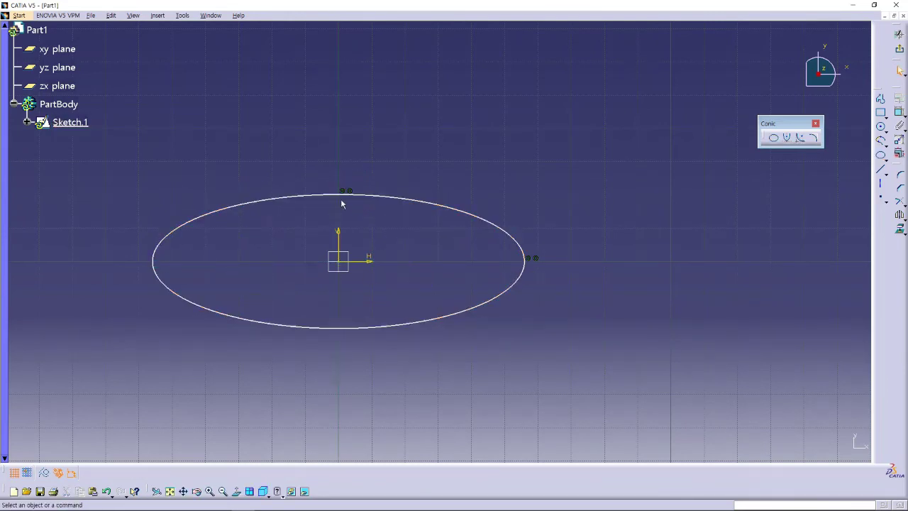
Draw a second ellipse centred on the origin with its major axis vertical and a major radius of about 56 mm.
click(774, 138)
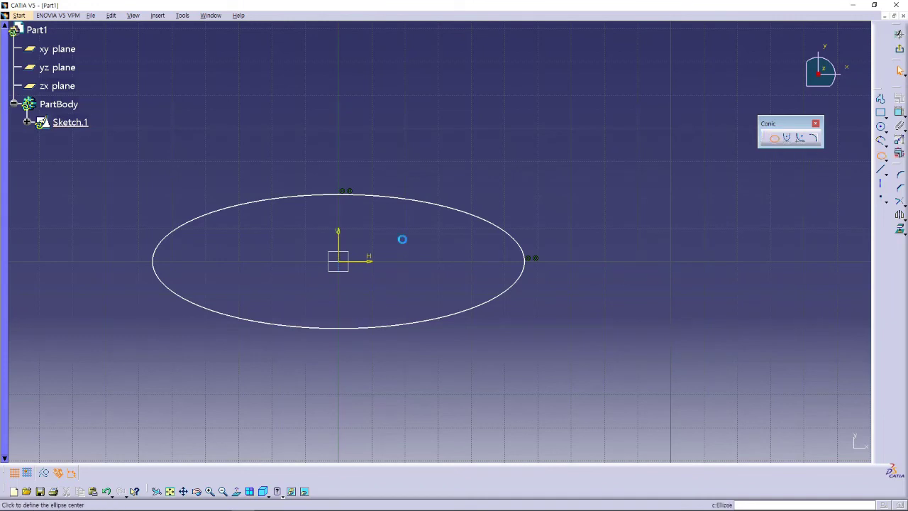
click(344, 264)
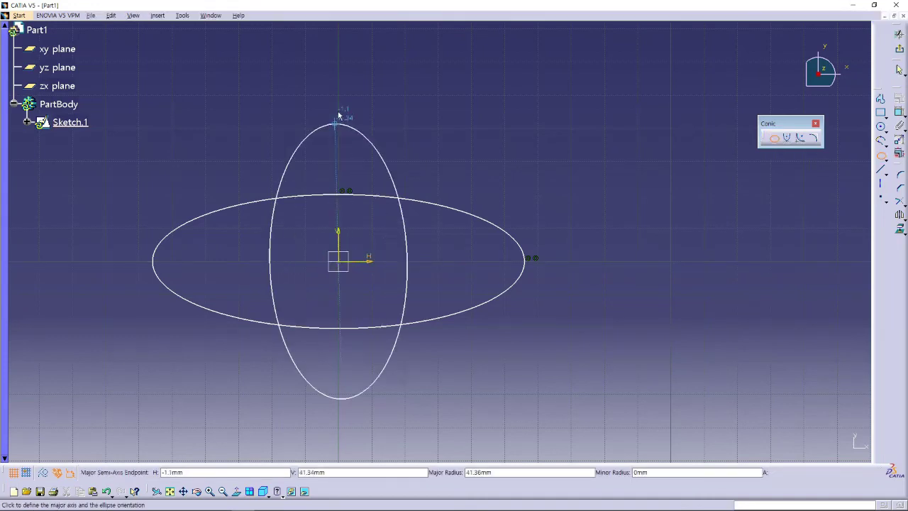
click(339, 75)
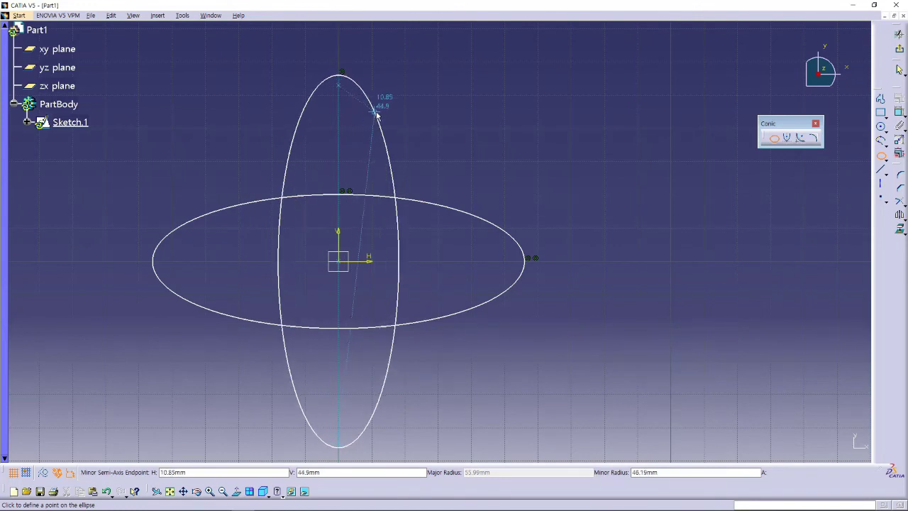
click(381, 113)
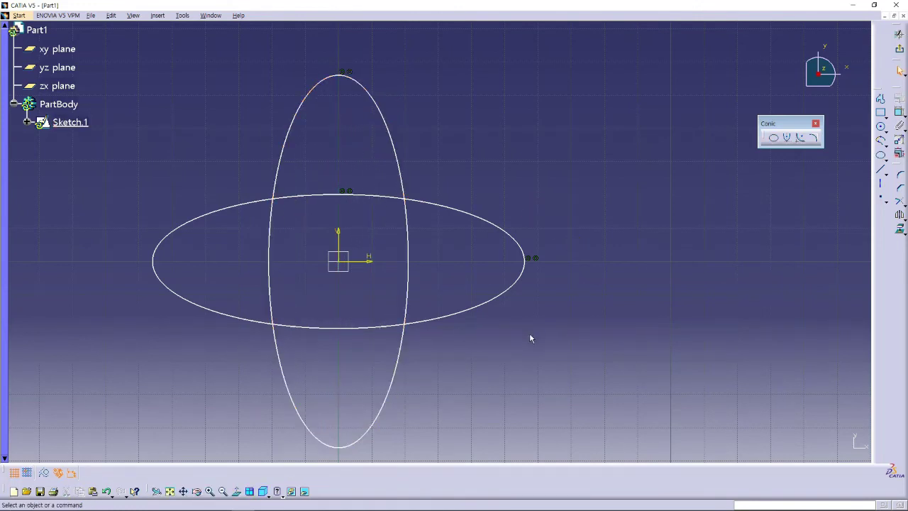
mouse_move(531, 336)
middle_down()
mouse_move(586, 305)
mouse_move(578, 308)
middle_up()
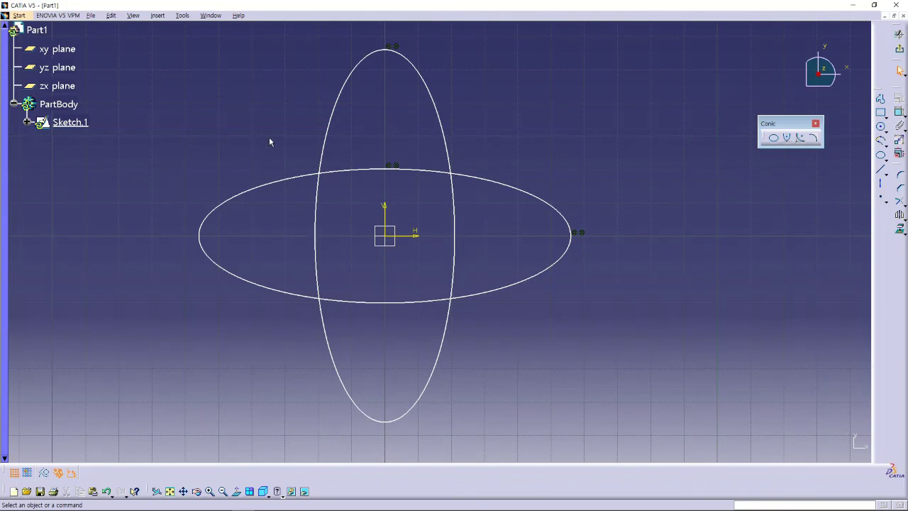
Delete both the vertical and the horizontal ellipse from the sketch.
click(439, 117)
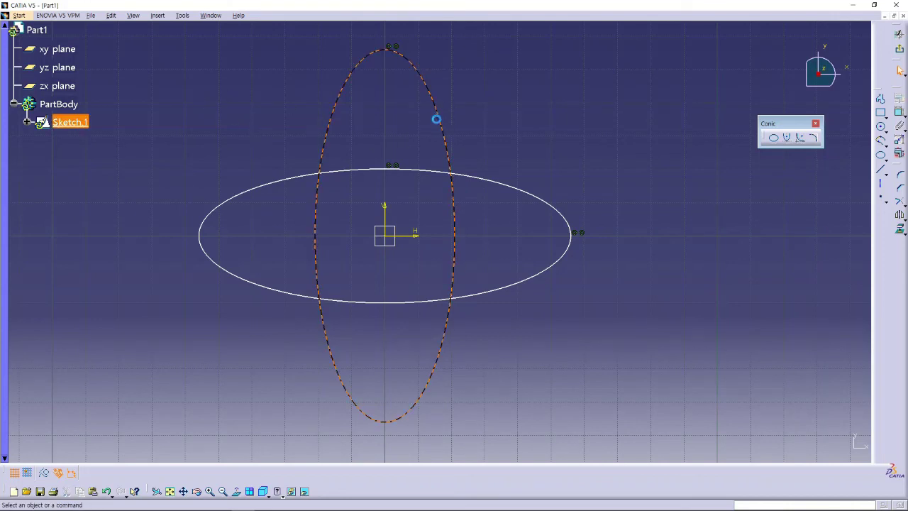
key(Delete)
click(440, 172)
key(Delete)
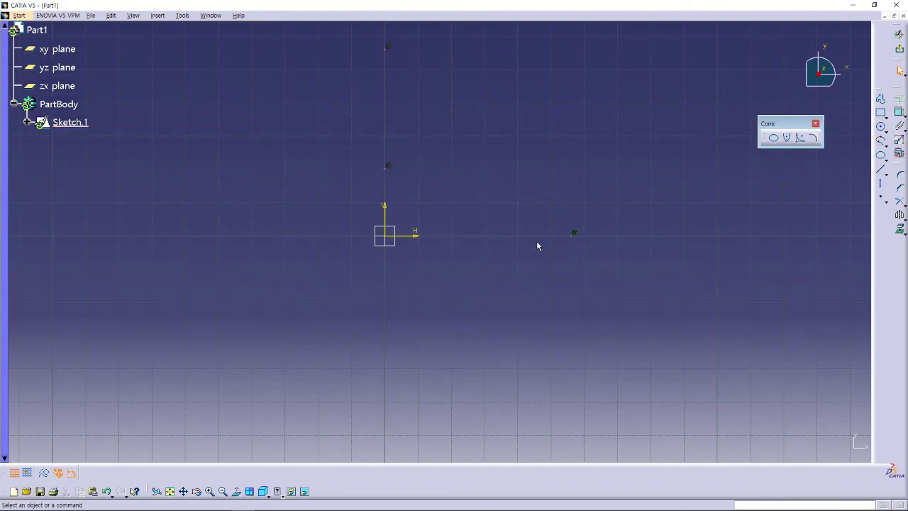
Draw a parabola by focus at the origin, apex below it on the vertical axis, ending near (56, 13) and (-62, 20) mm.
click(789, 139)
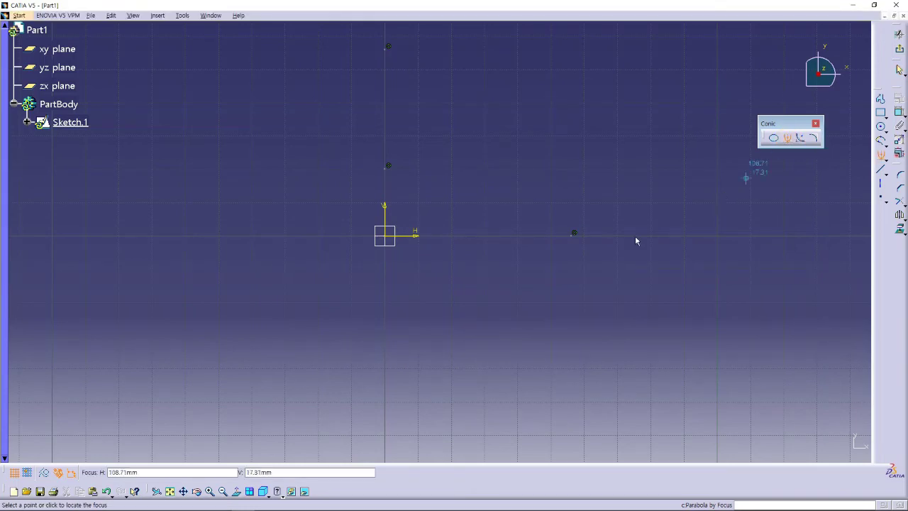
click(387, 237)
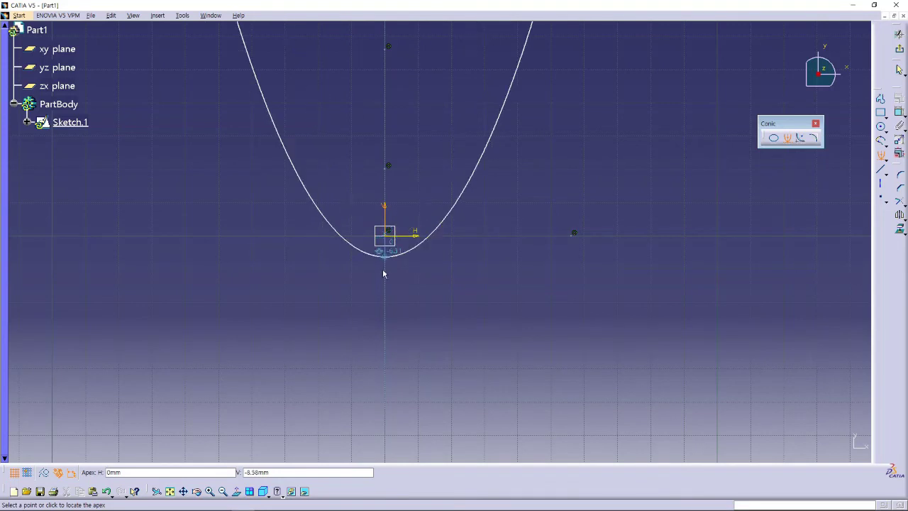
click(384, 308)
click(571, 193)
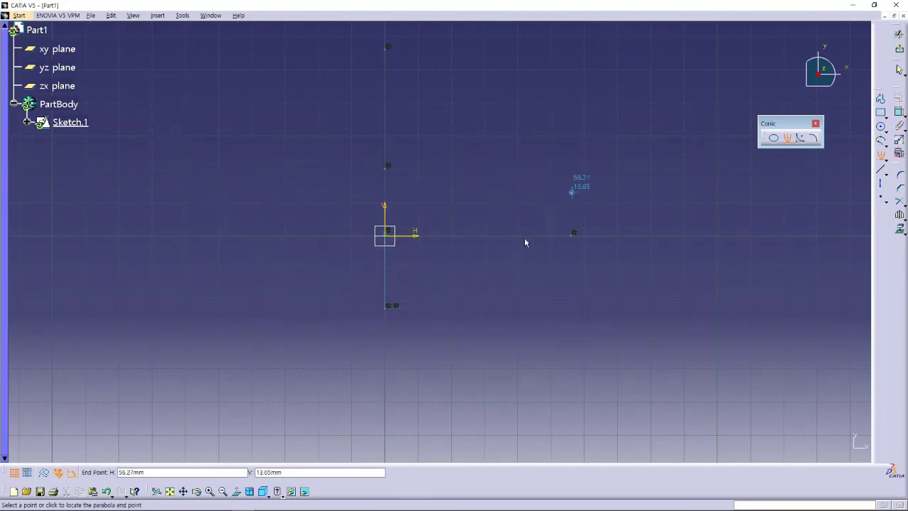
click(190, 172)
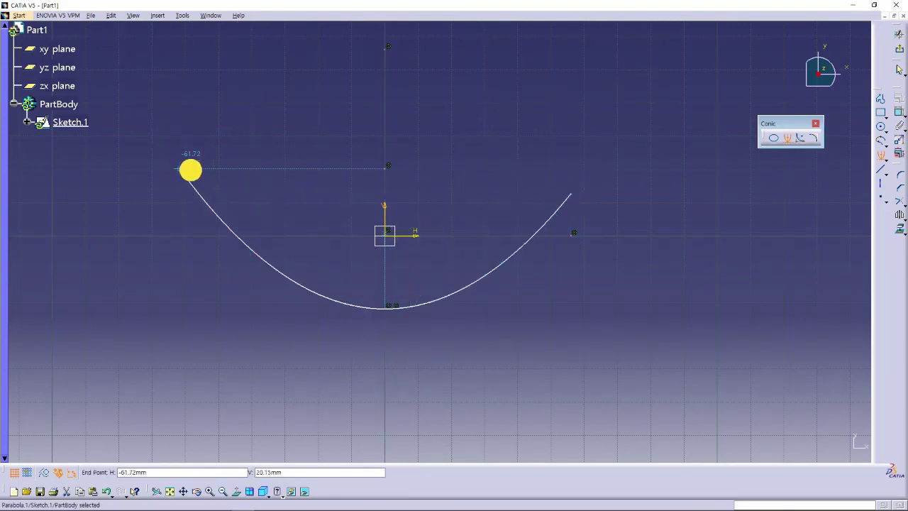
click(360, 280)
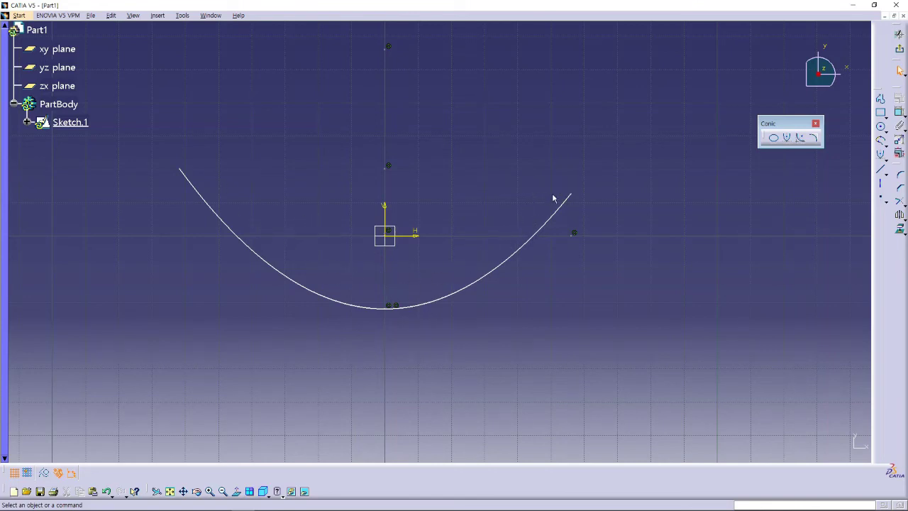
Delete the parabola and all the leftover points on the sketch axes.
click(486, 276)
key(Delete)
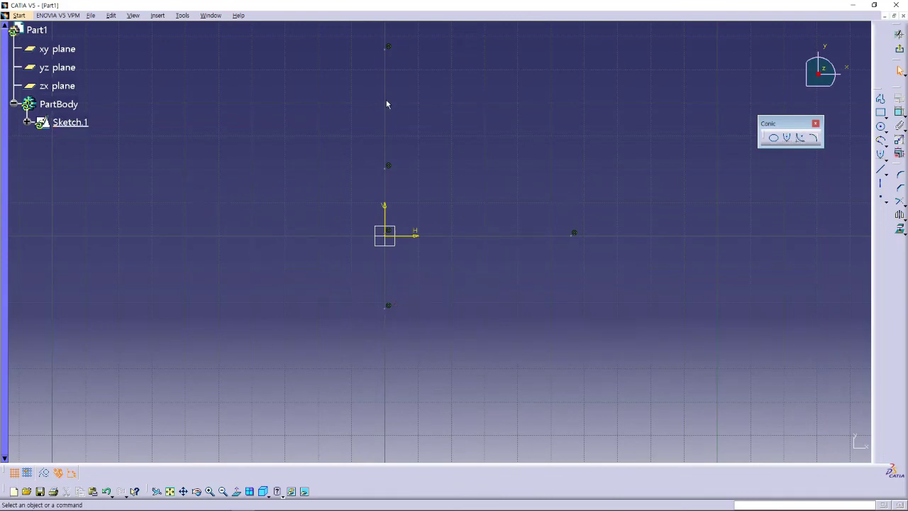
mouse_move(339, 30)
mouse_down()
mouse_move(359, 95)
mouse_move(584, 345)
mouse_move(614, 354)
mouse_up()
key(Delete)
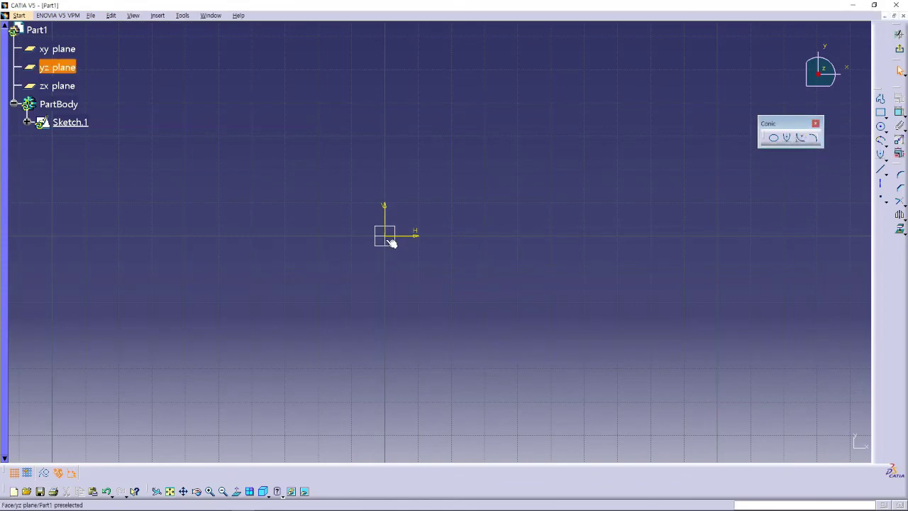
Draw a hyperbola by focus at the origin, centred in the lower-left quadrant and starting near (-25, 39) mm, and delete it.
click(800, 137)
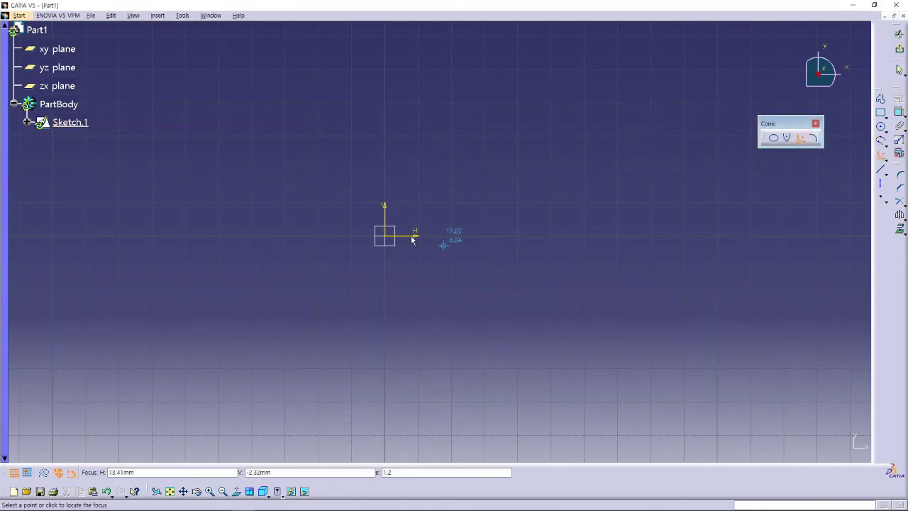
click(384, 236)
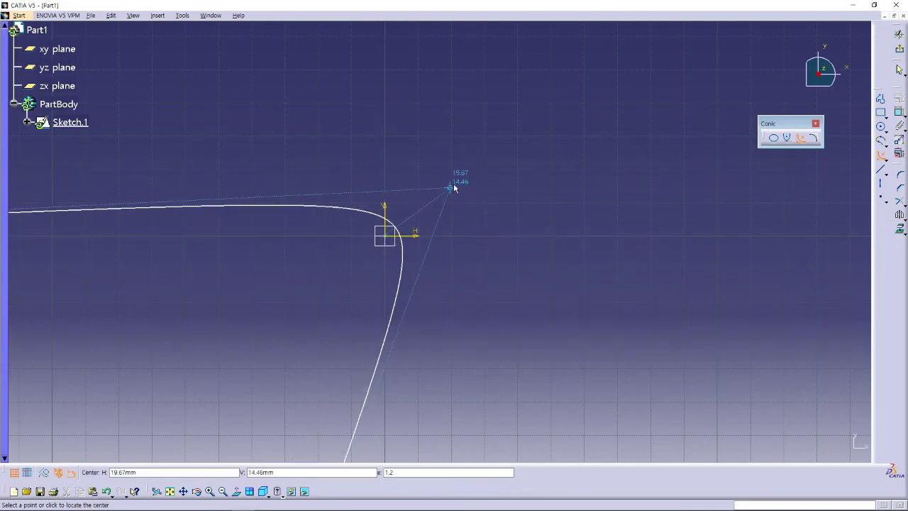
click(321, 293)
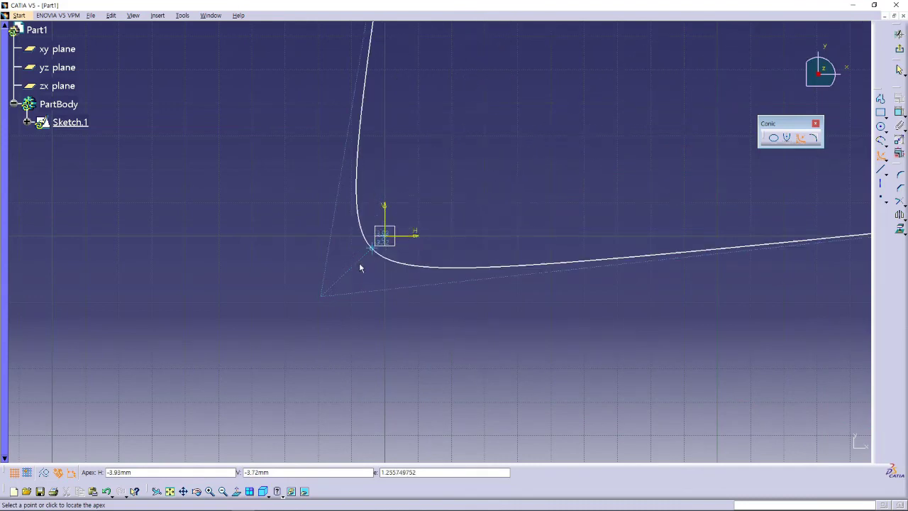
click(354, 263)
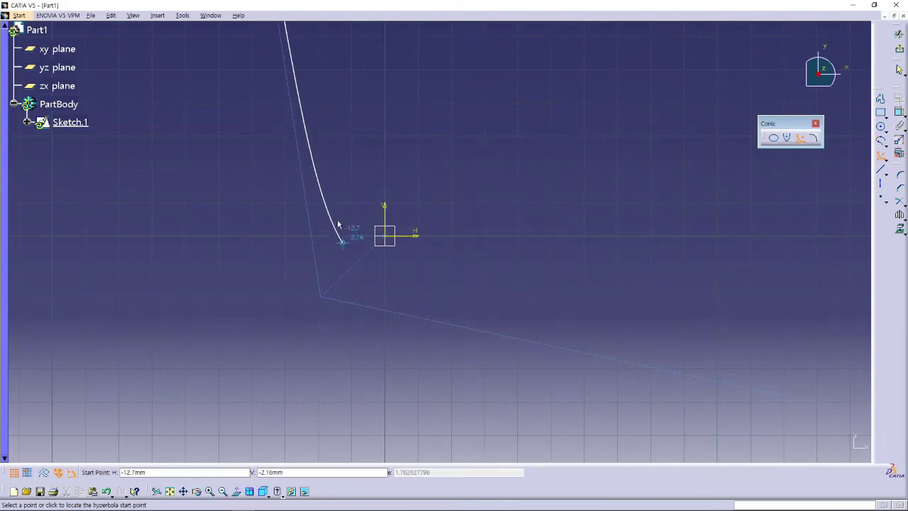
click(308, 97)
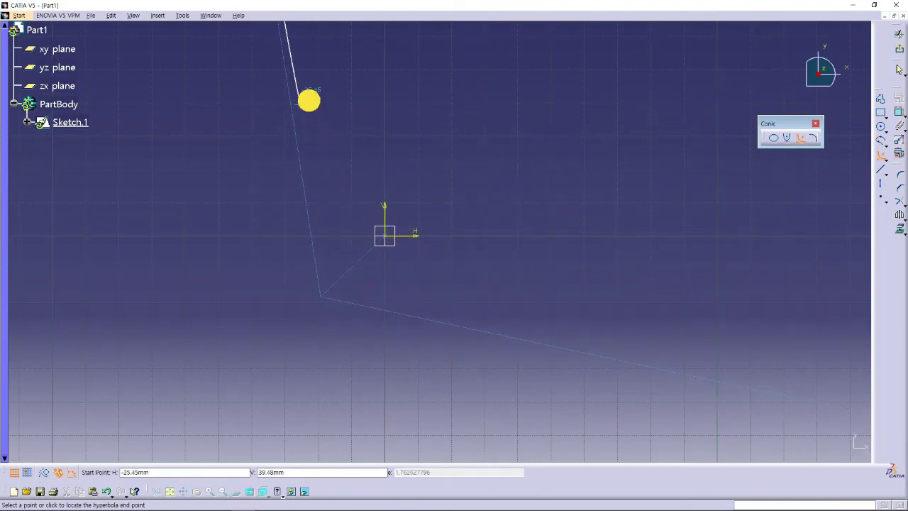
click(580, 298)
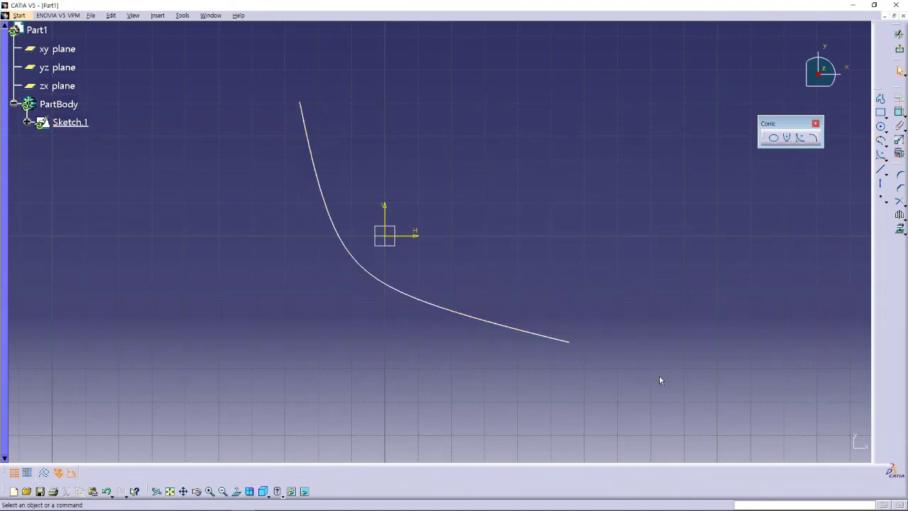
click(539, 335)
key(Delete)
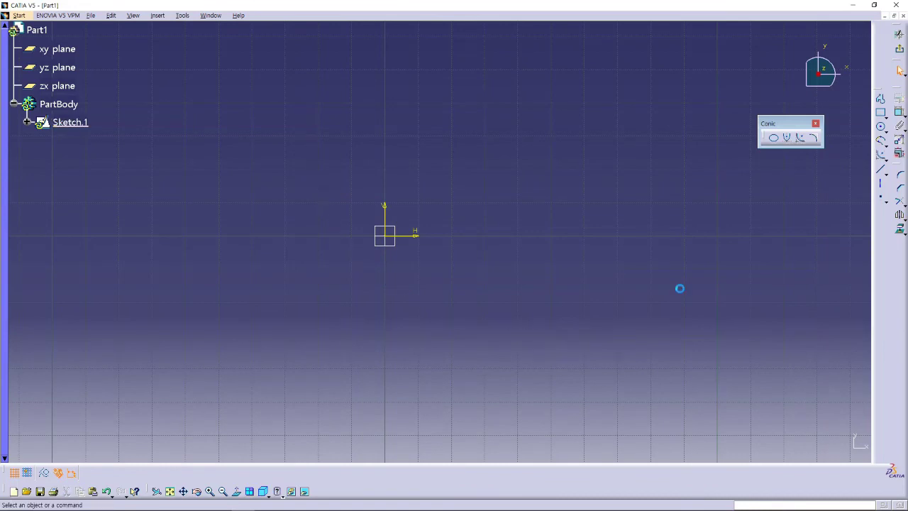
Draw a two-point conic from the upper vertical axis to about 53 mm on the horizontal axis, passing close to the origin.
click(815, 139)
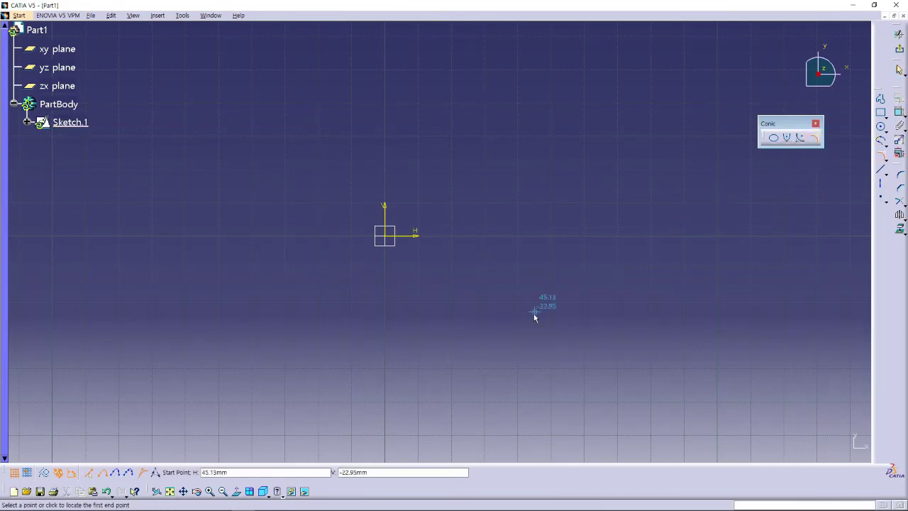
click(104, 474)
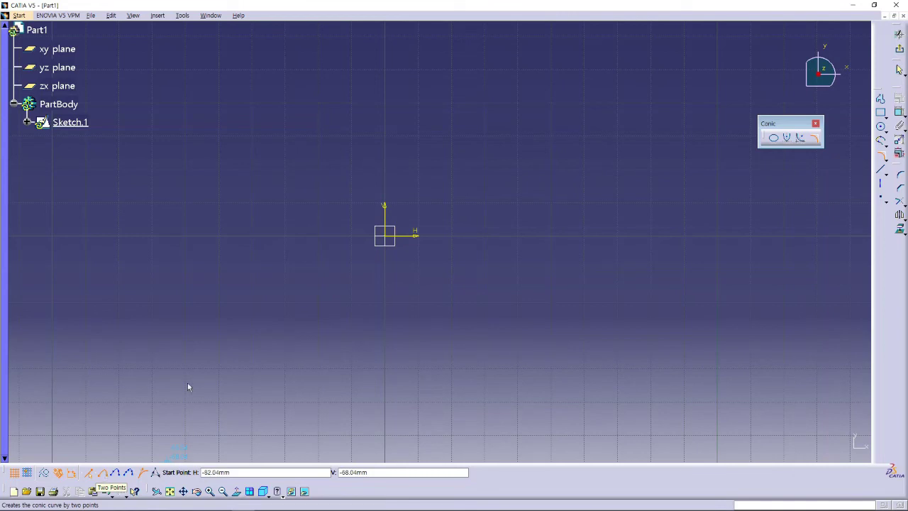
click(386, 76)
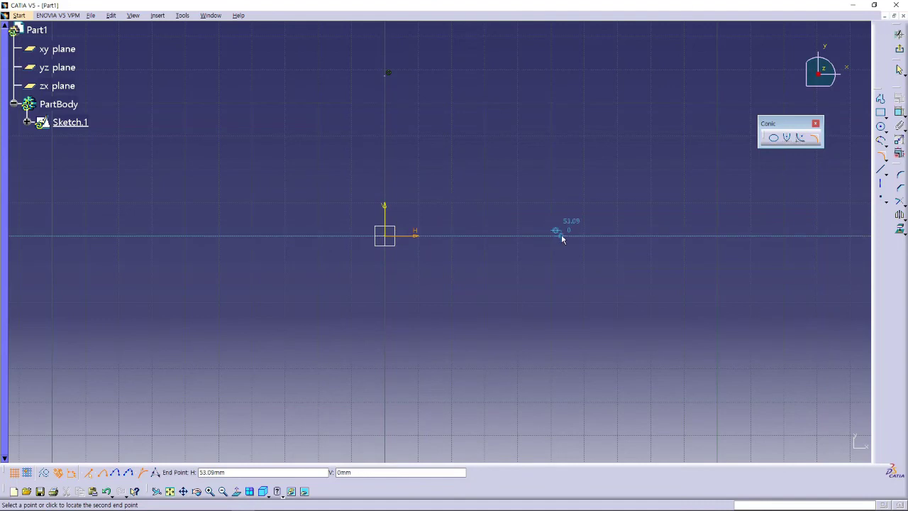
click(533, 232)
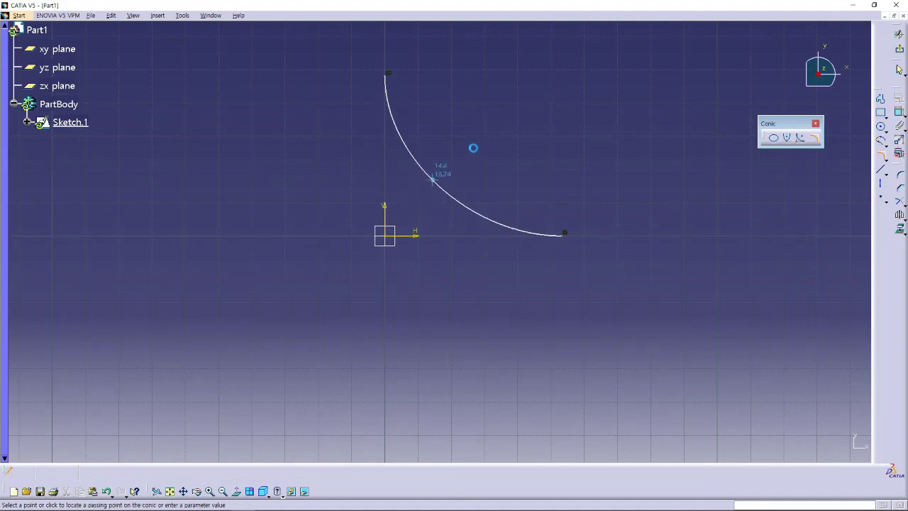
click(408, 218)
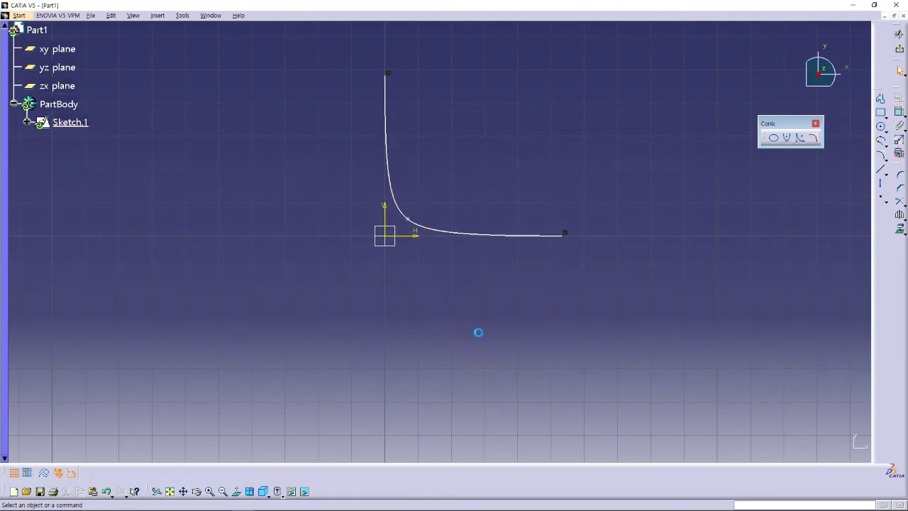
Draw a four-point conic from about 57 mm on the vertical axis to the horizontal axis, bulging outward beyond the two-point conic.
middle_drag(493, 201, 462, 249)
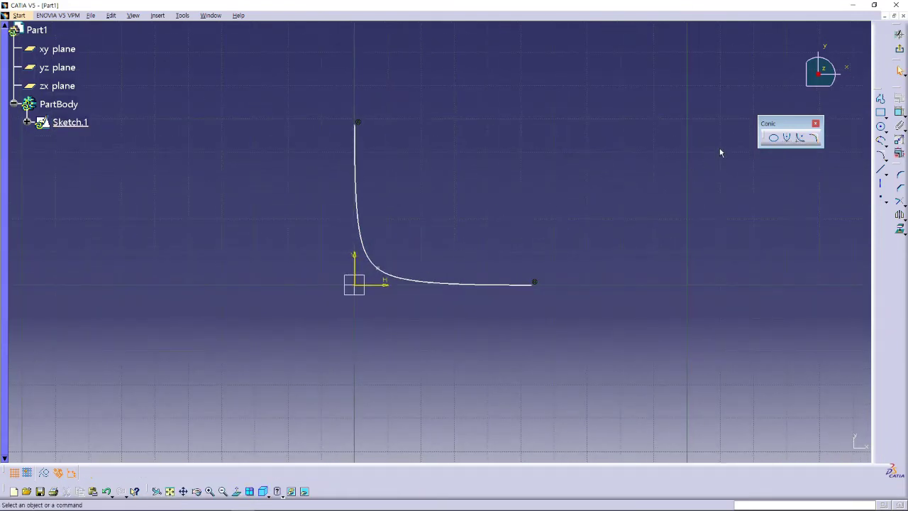
click(814, 137)
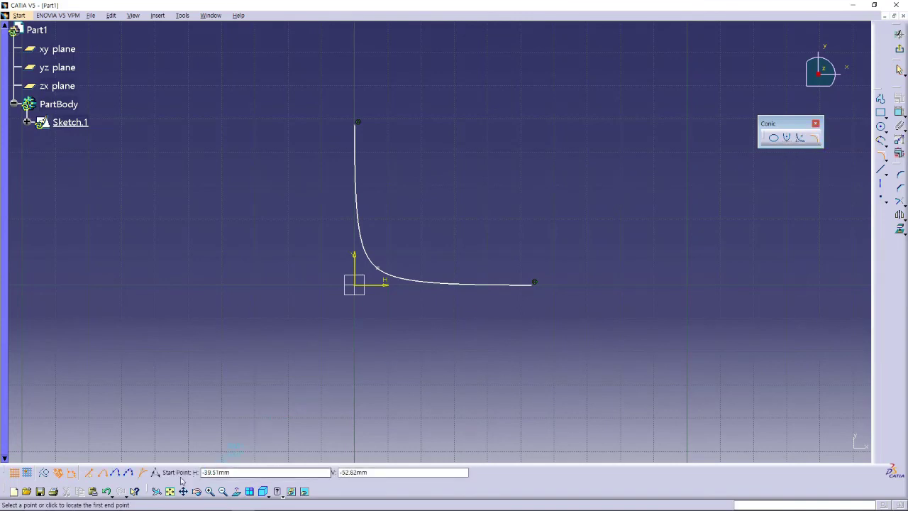
click(117, 474)
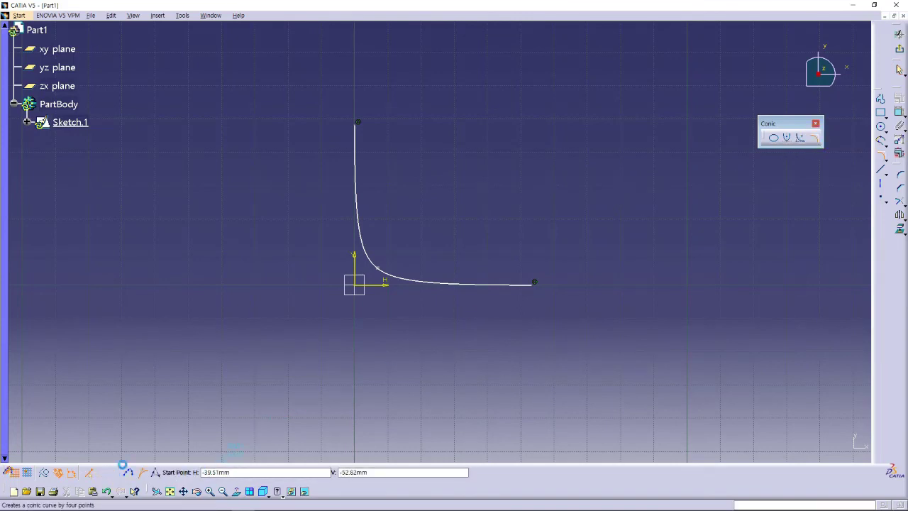
click(356, 96)
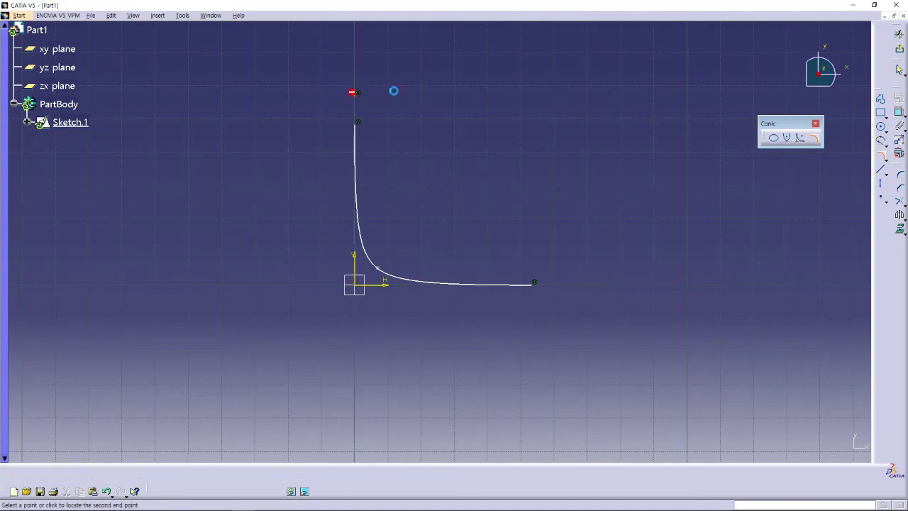
click(552, 282)
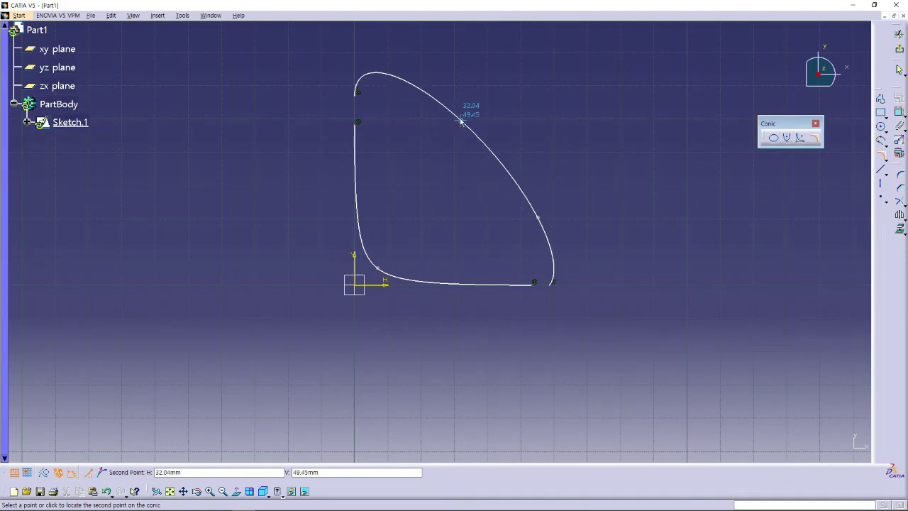
click(458, 120)
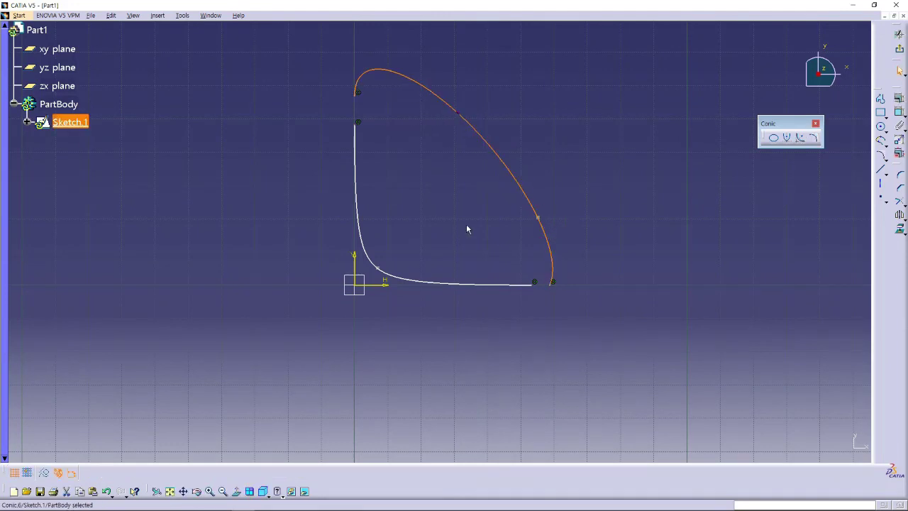
middle_drag(469, 229, 466, 294)
click(369, 195)
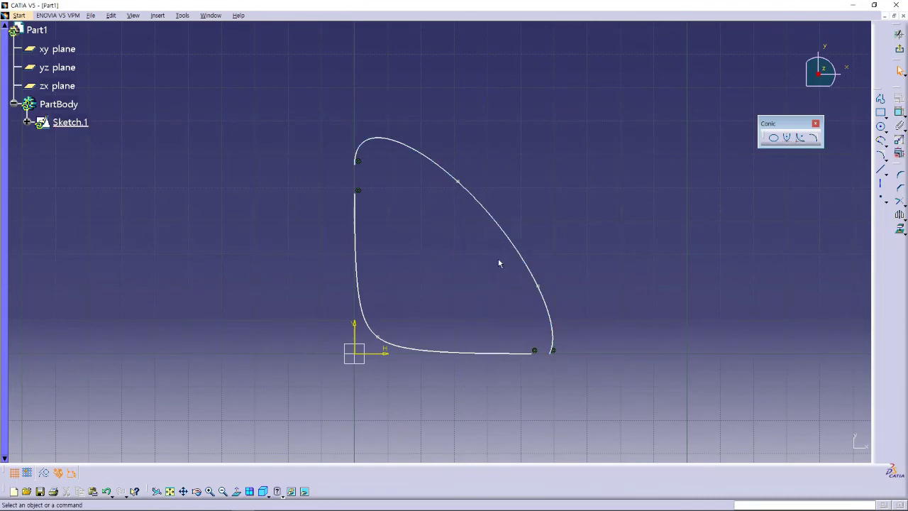
Draw a five-point conic starting on the horizontal axis and ending near (72, 27) mm, crossing the four-point conic, and delete it.
click(813, 137)
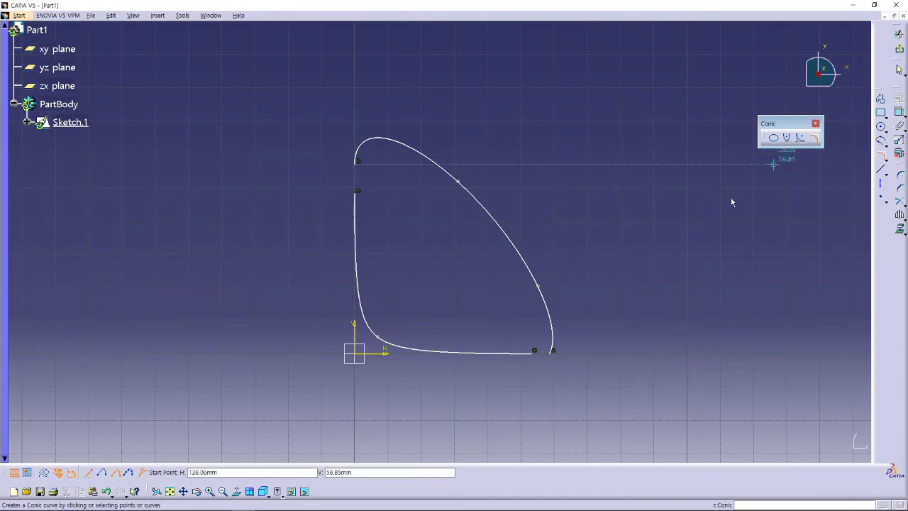
click(130, 474)
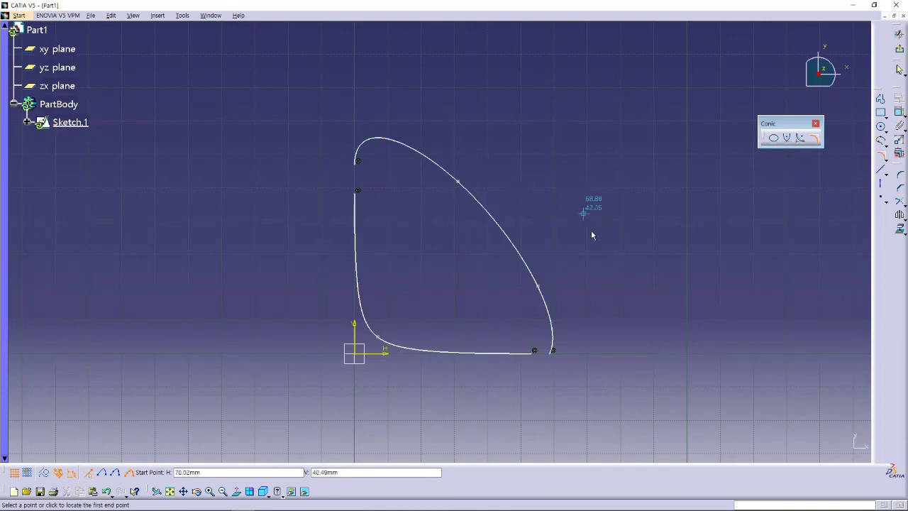
click(605, 350)
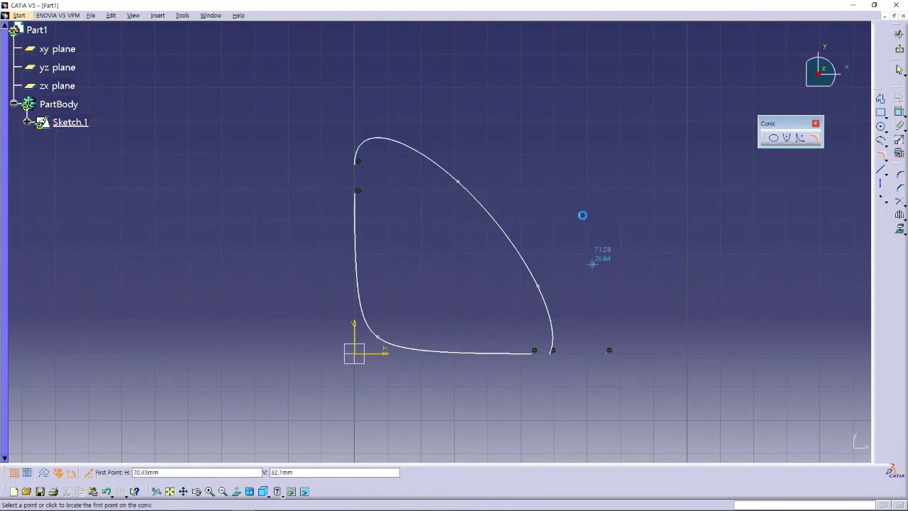
click(542, 159)
click(455, 99)
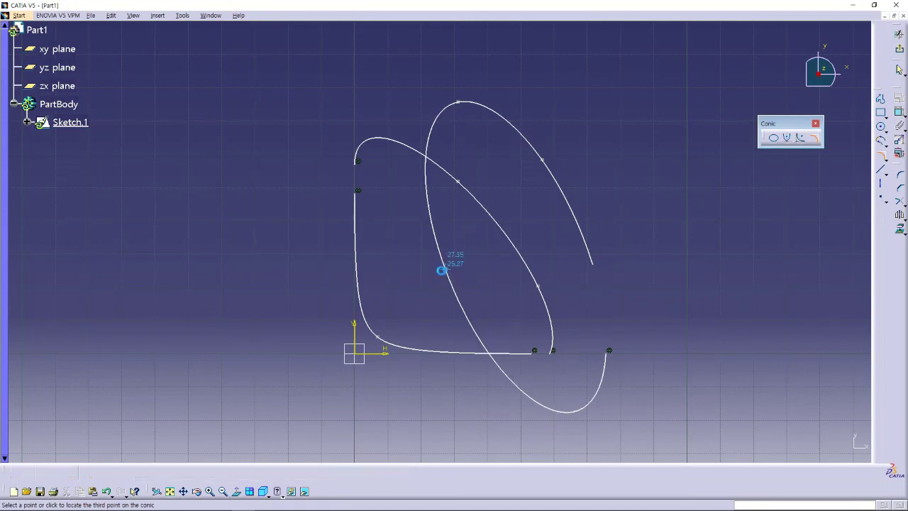
click(446, 268)
click(650, 293)
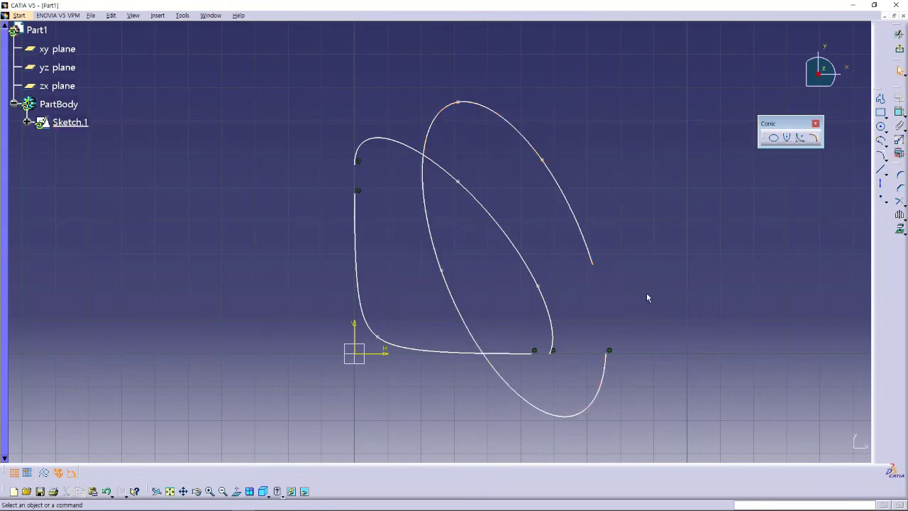
click(594, 260)
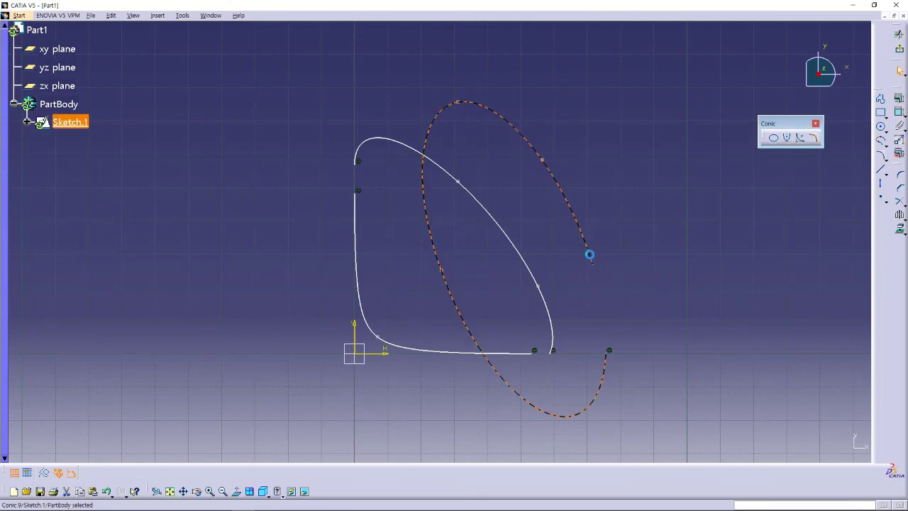
key(Delete)
Draw a five-point conic from about 82 mm on the vertical axis to the horizontal axis, outside both other curves, and close the conic tool set.
click(815, 139)
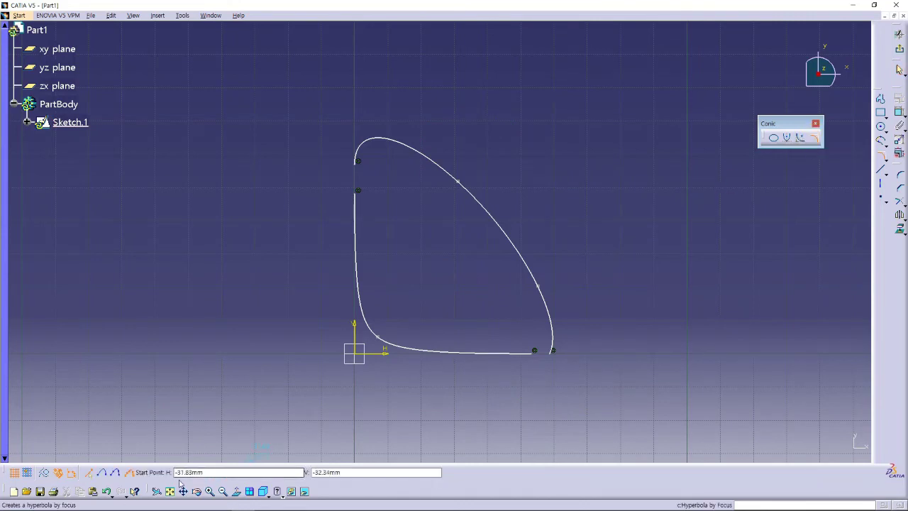
click(357, 81)
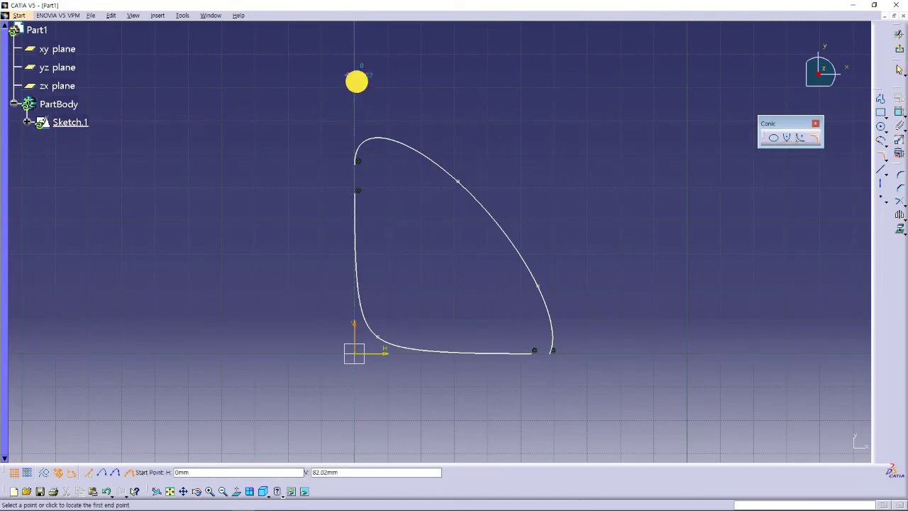
click(638, 352)
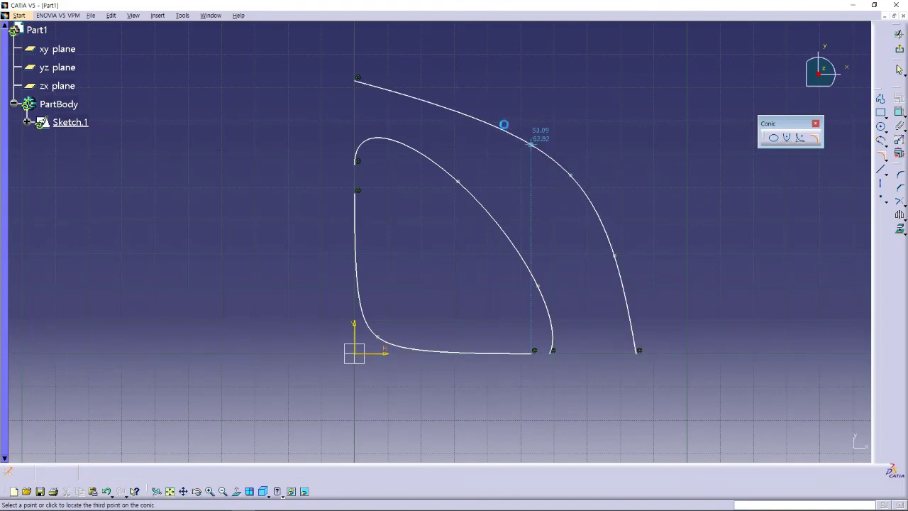
click(473, 102)
click(579, 118)
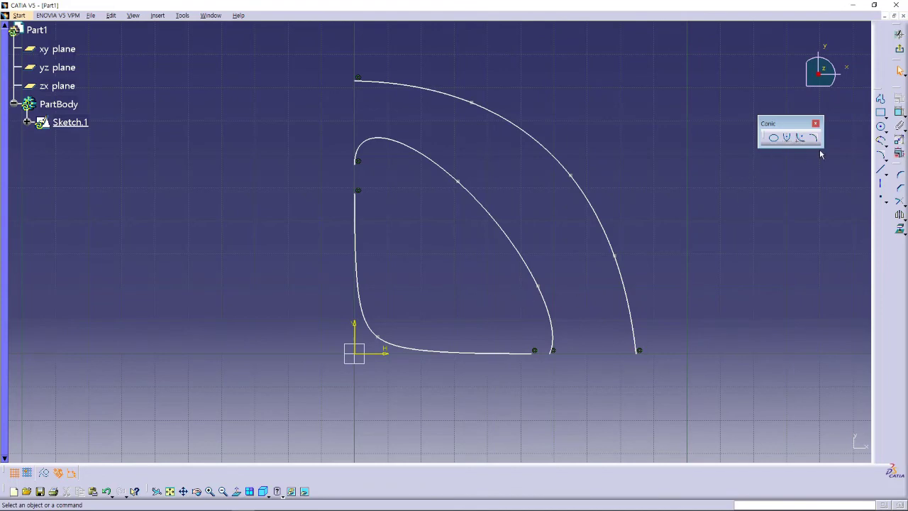
click(815, 124)
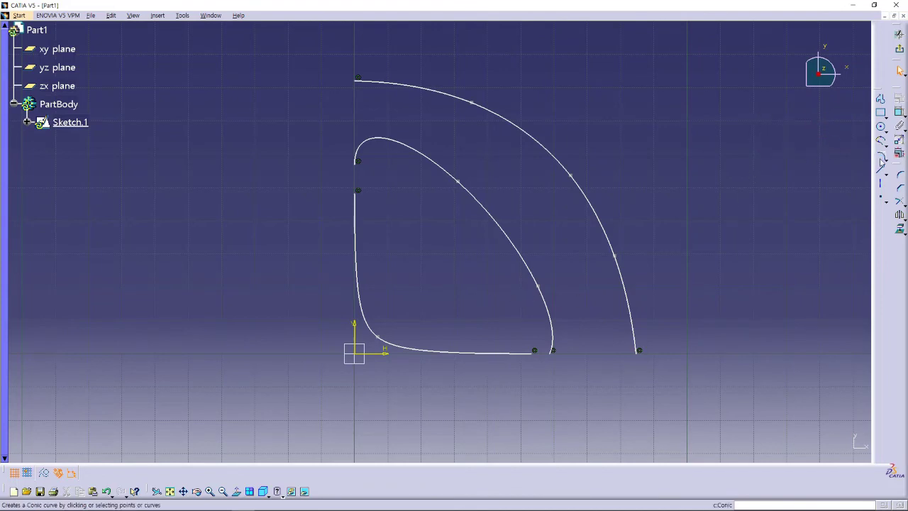